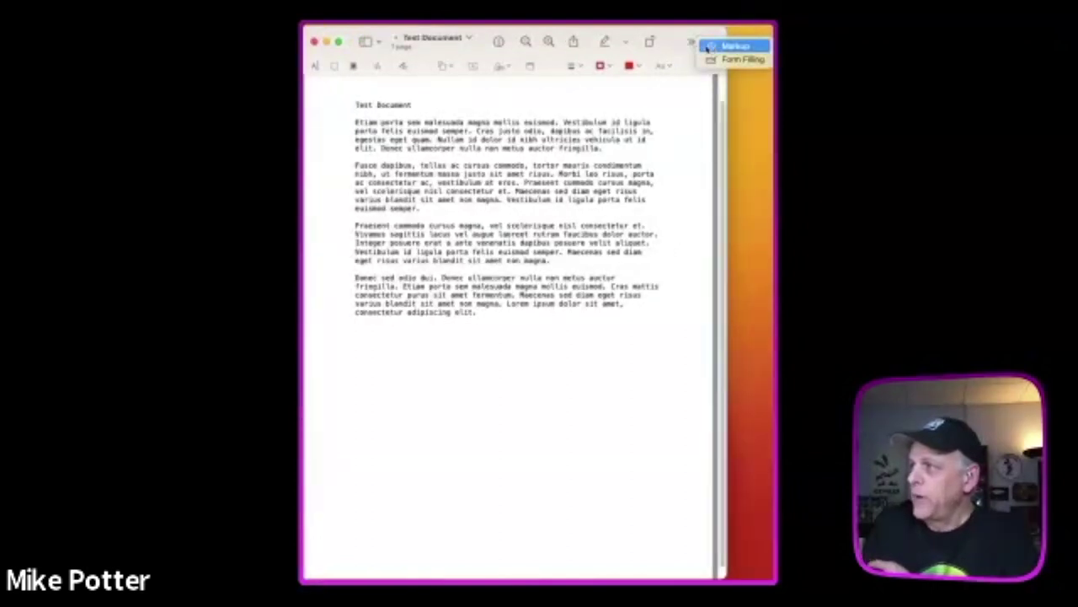
- Toggle Preview's annotation tools off and back on
left_click(725, 48)
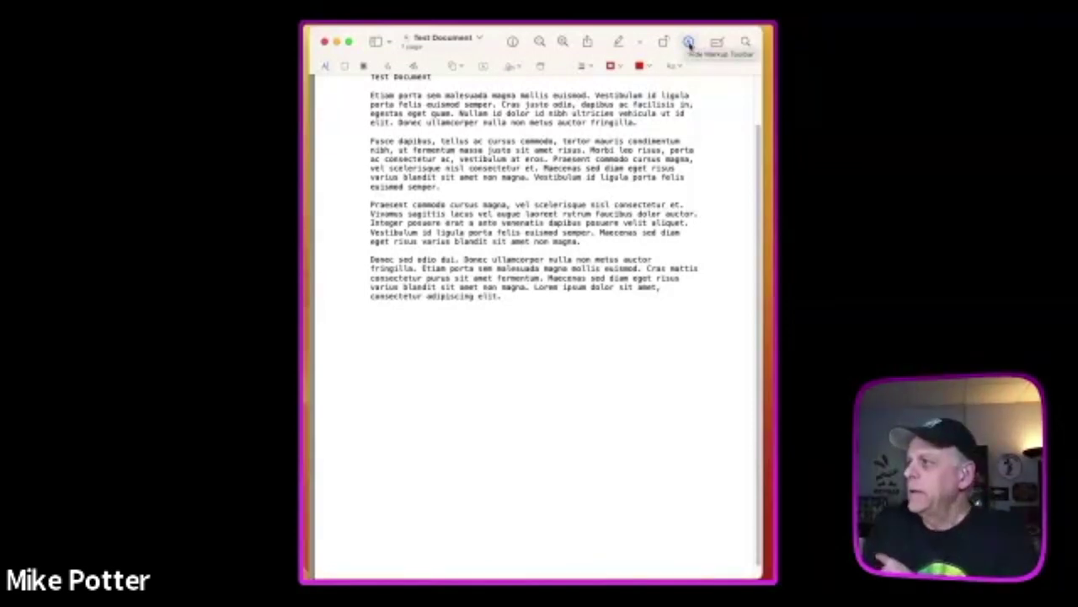
left_click(689, 42)
left_click(689, 42)
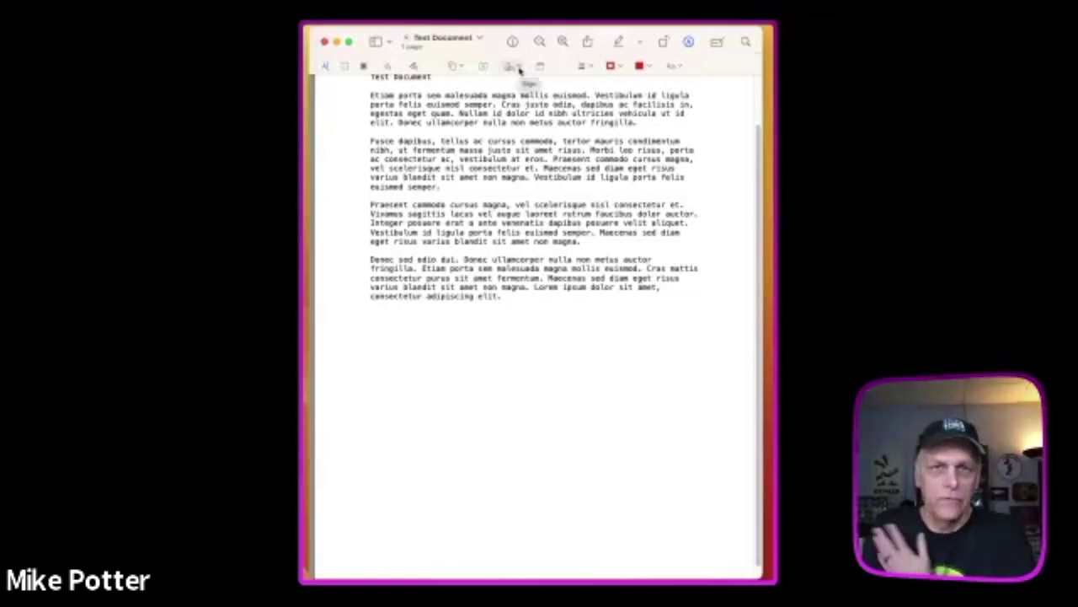
- Insert the third saved signature below the last paragraph, delete it, and dismiss the signature list
left_click(519, 70)
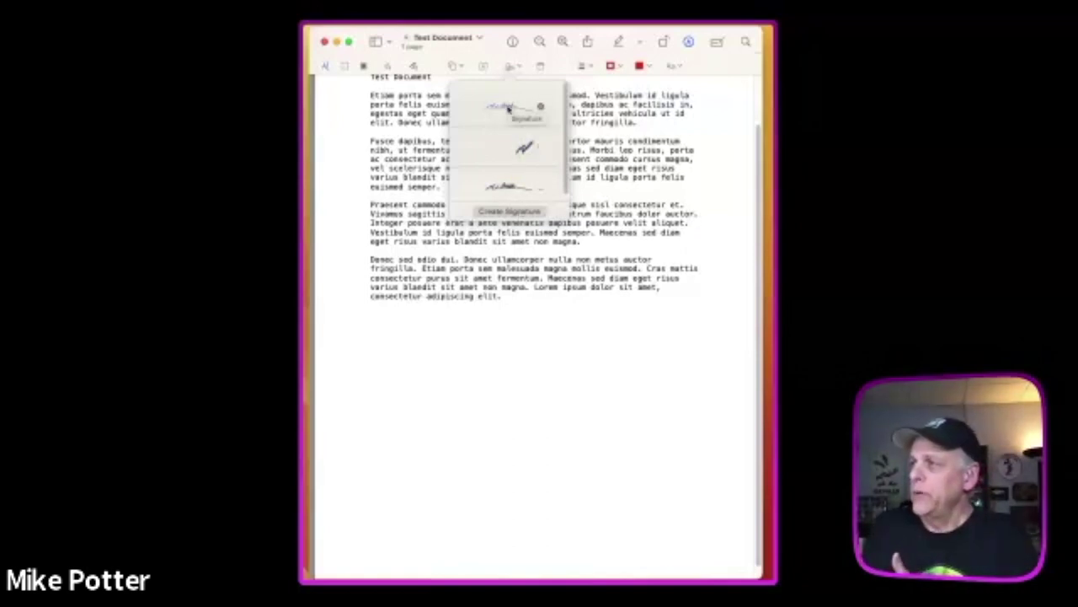
left_click(509, 187)
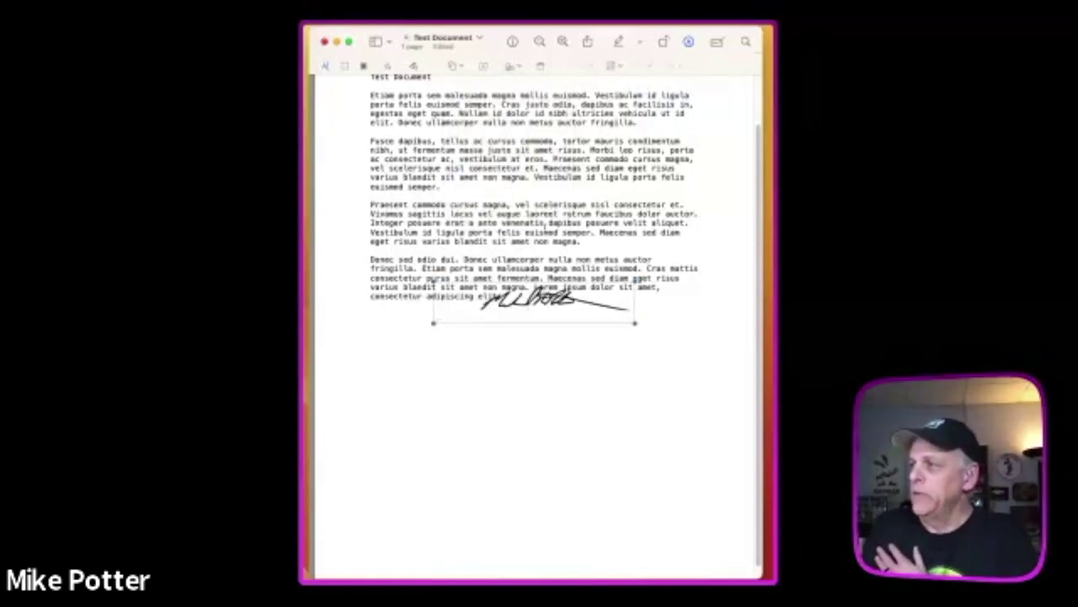
mouse_move(573, 309)
left_mouse_down()
mouse_move(607, 358)
mouse_move(616, 354)
left_mouse_up()
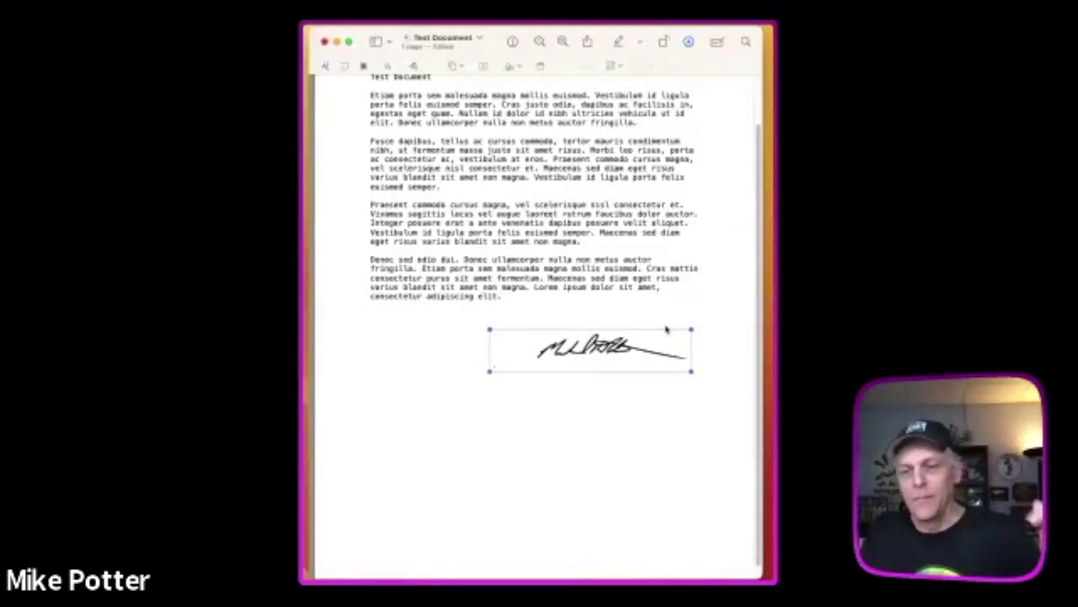
key("BackSpace")
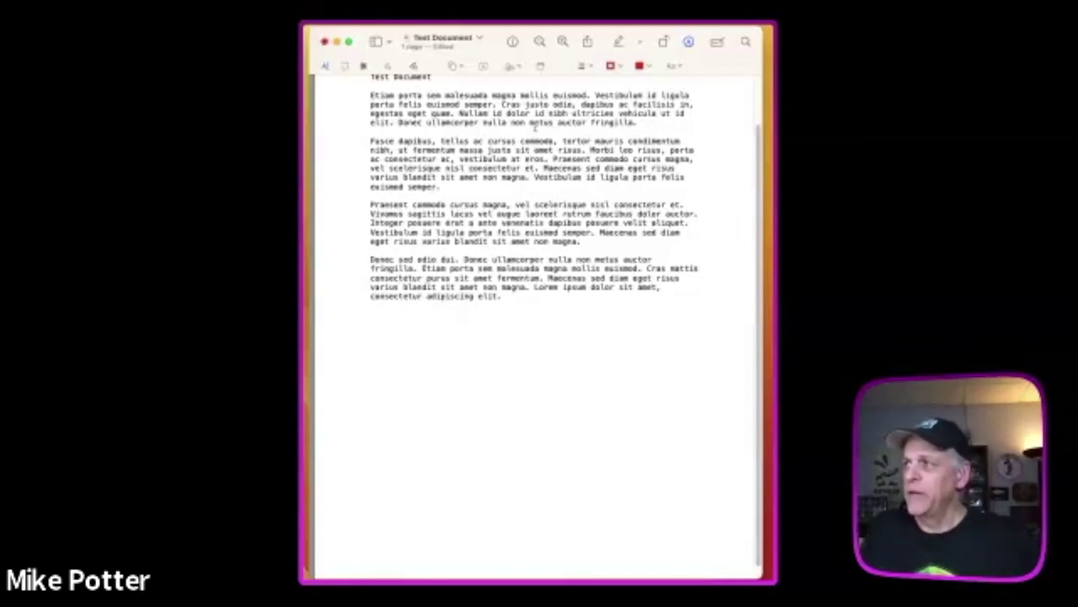
left_click(515, 66)
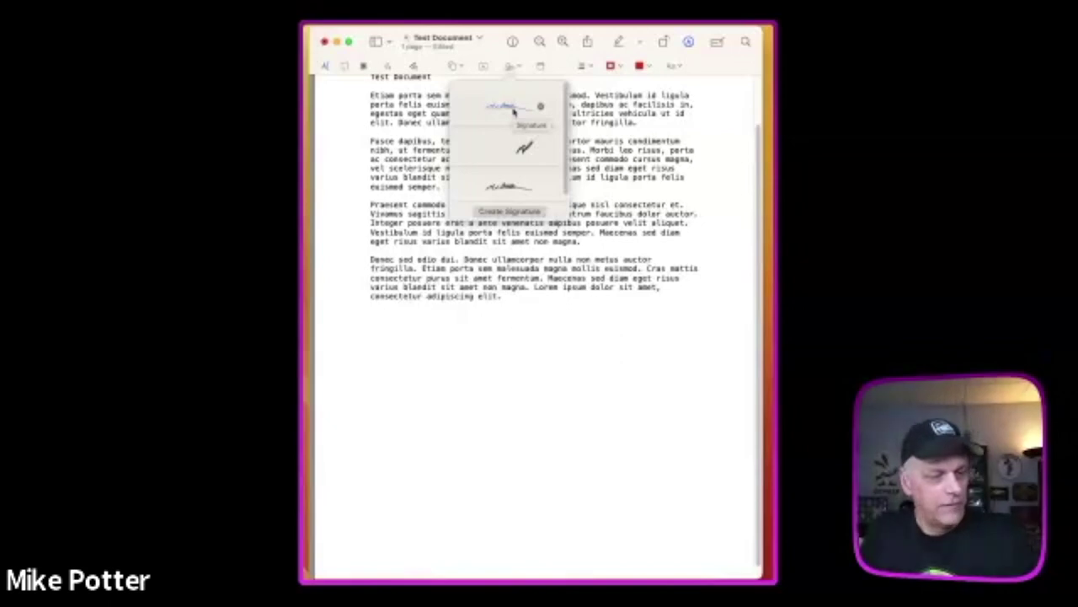
left_click(509, 66)
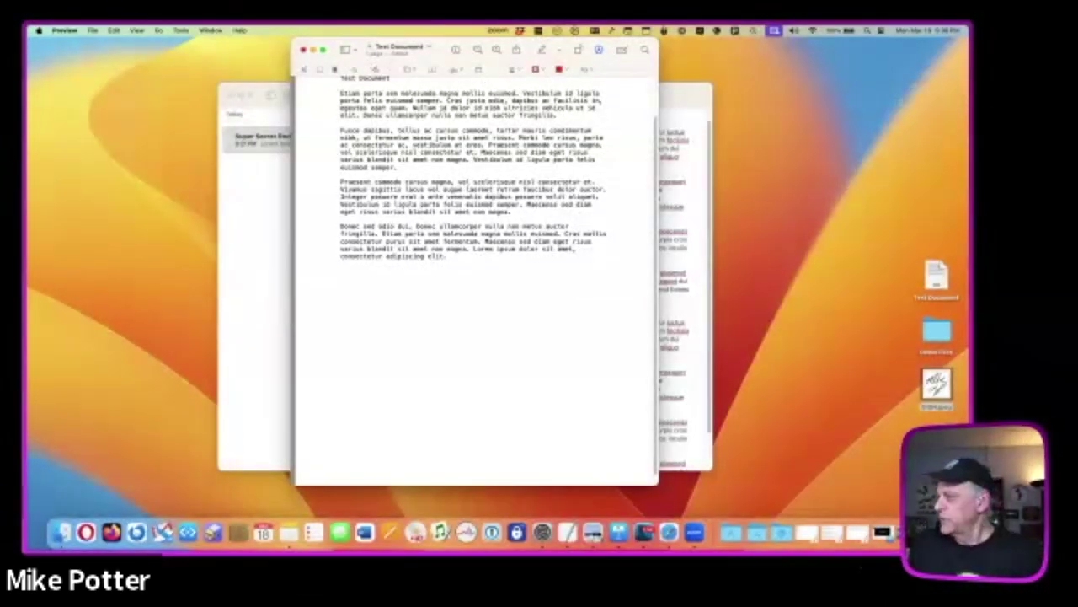
- Move SIGN.jpeg on the desktop, check it in Quick Look, then drag it onto the document page
mouse_move(943, 383)
left_mouse_down()
mouse_move(580, 307)
mouse_move(774, 309)
mouse_move(780, 269)
mouse_move(823, 284)
left_mouse_up()
left_click(817, 278)
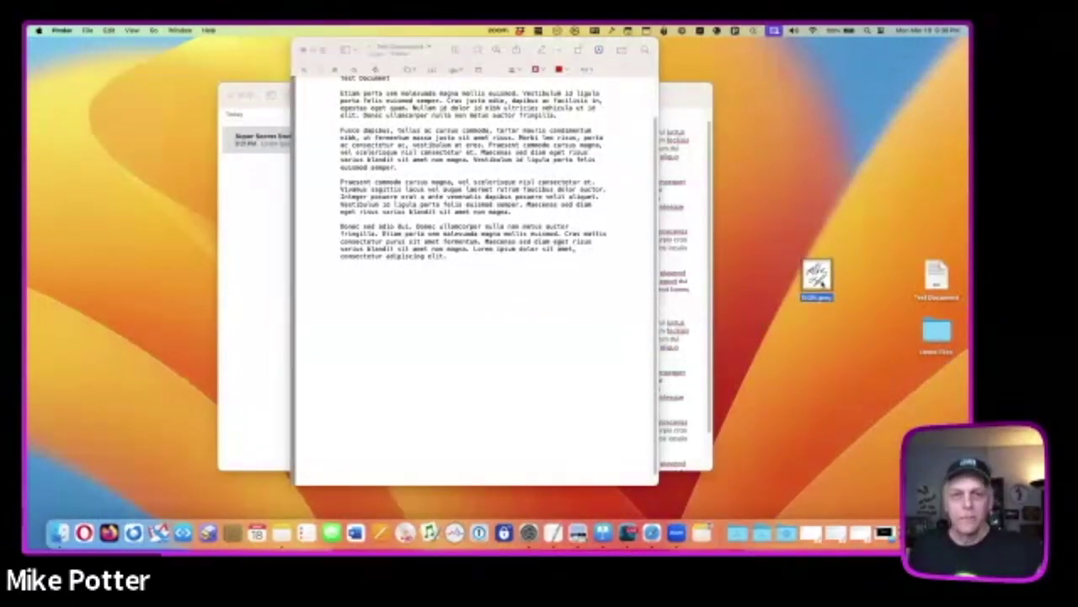
key("space")
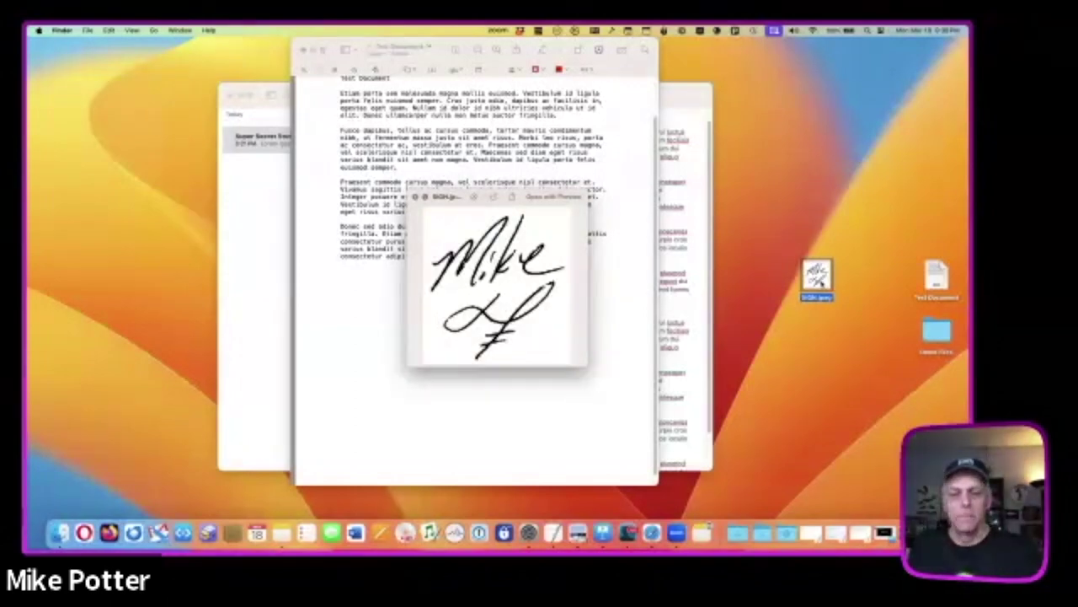
key("space")
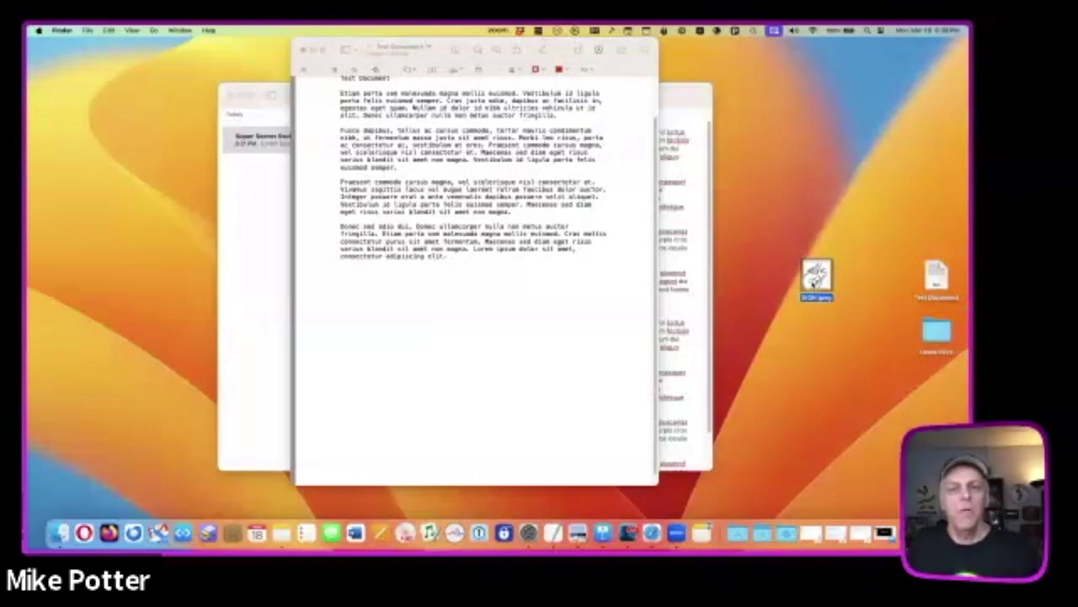
left_click_drag(813, 283, 471, 310)
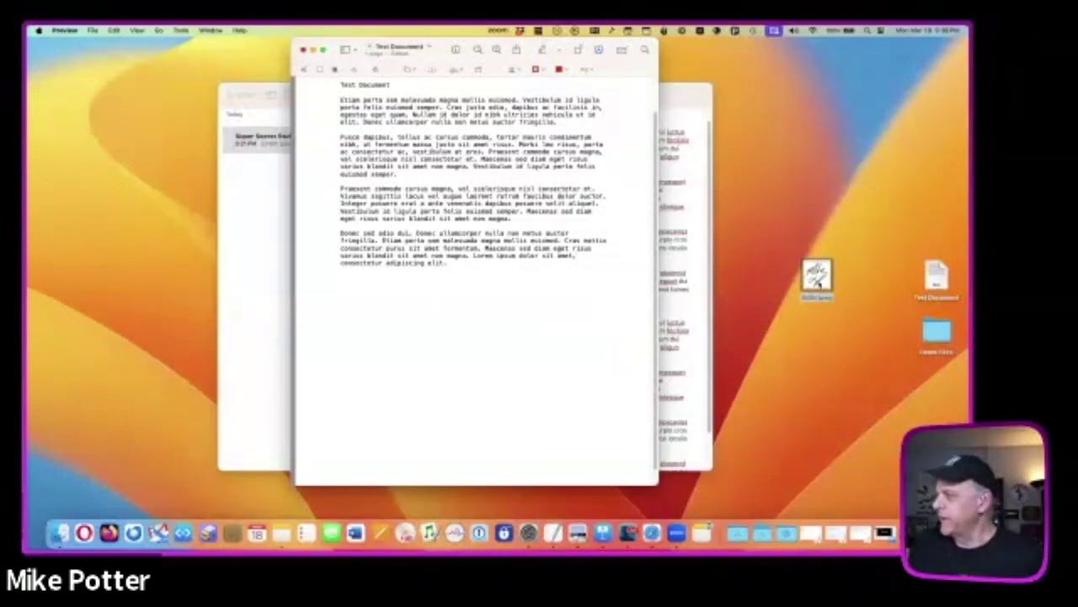
mouse_move(815, 278)
left_mouse_down()
mouse_move(731, 275)
mouse_move(514, 303)
left_mouse_up()
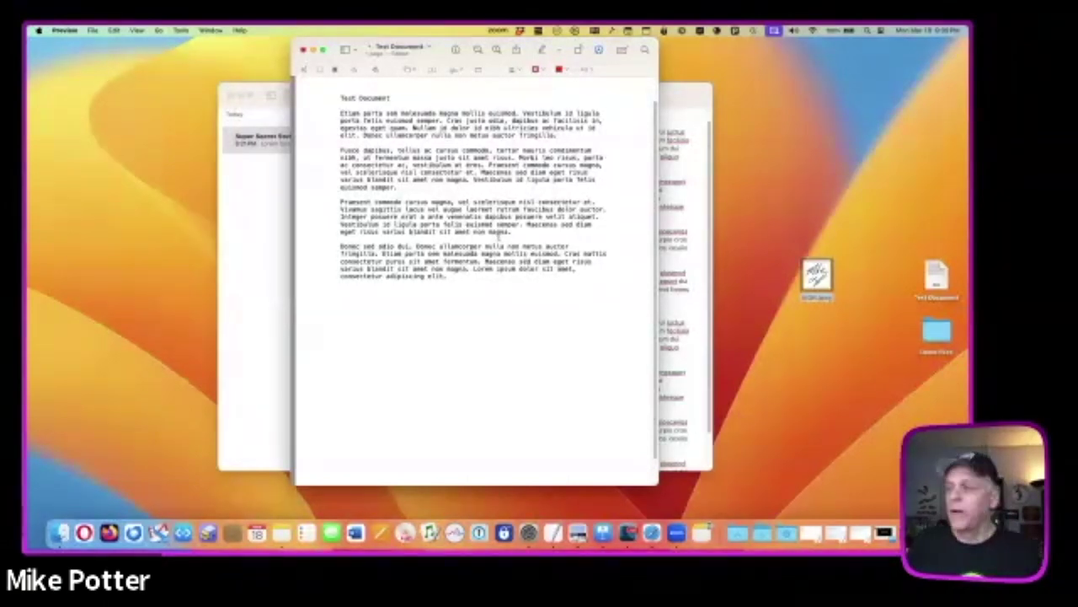
left_click(94, 31)
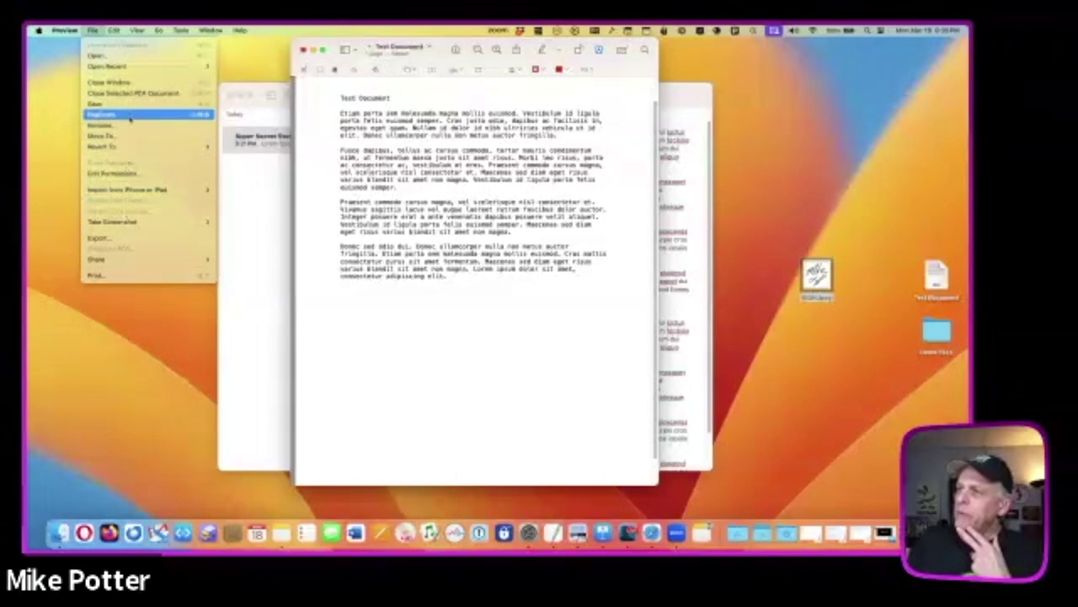
mouse_move(136, 149)
mouse_move(113, 31)
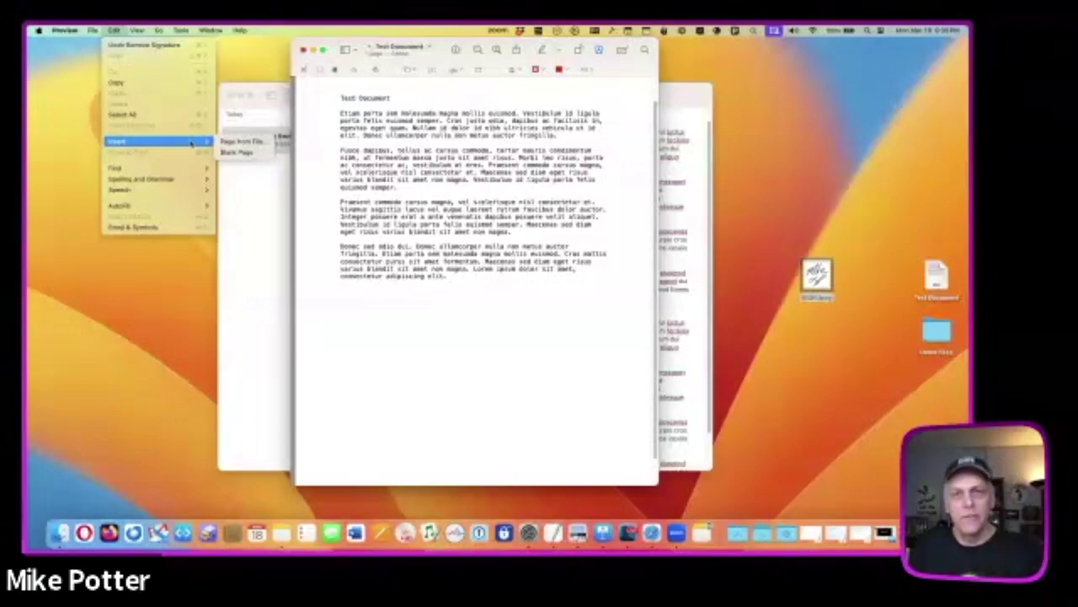
left_click(456, 69)
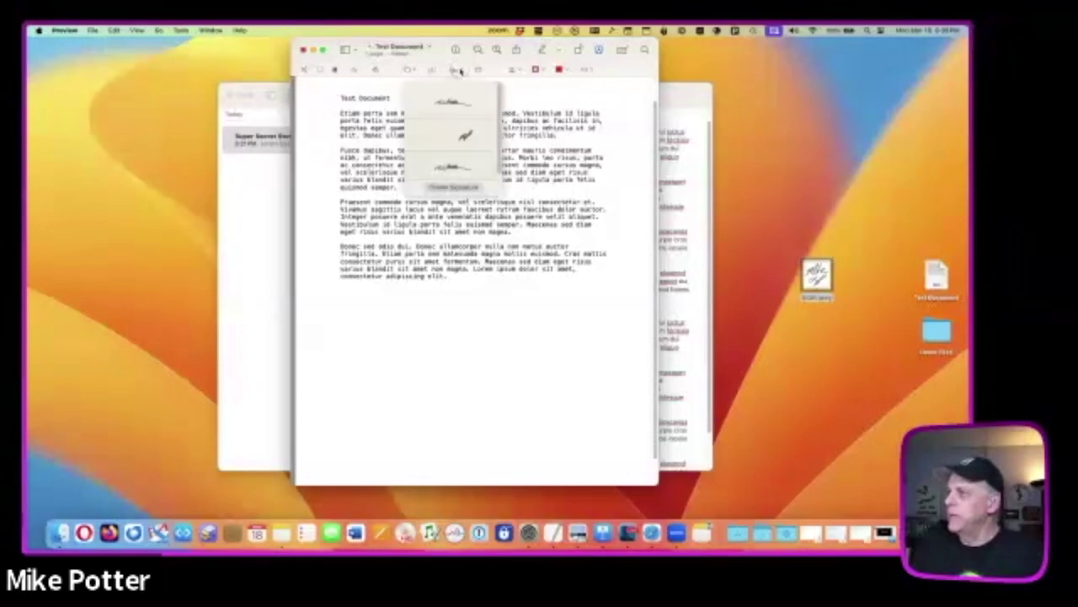
left_click(529, 139)
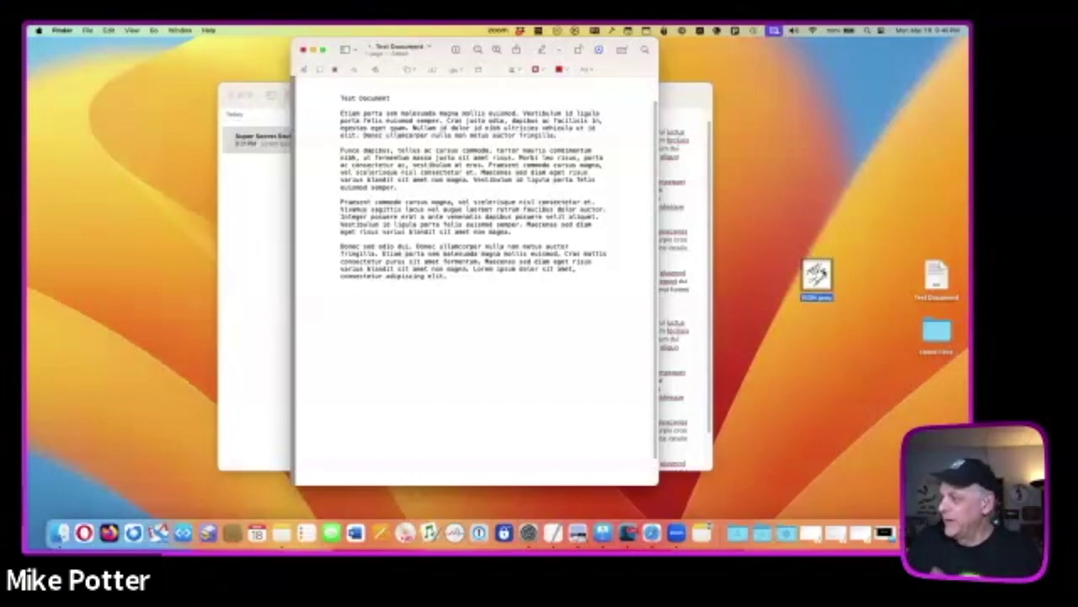
- Open SIGN.jpeg in Preview, place its window over Test Document, and select the whole image
left_click(817, 275)
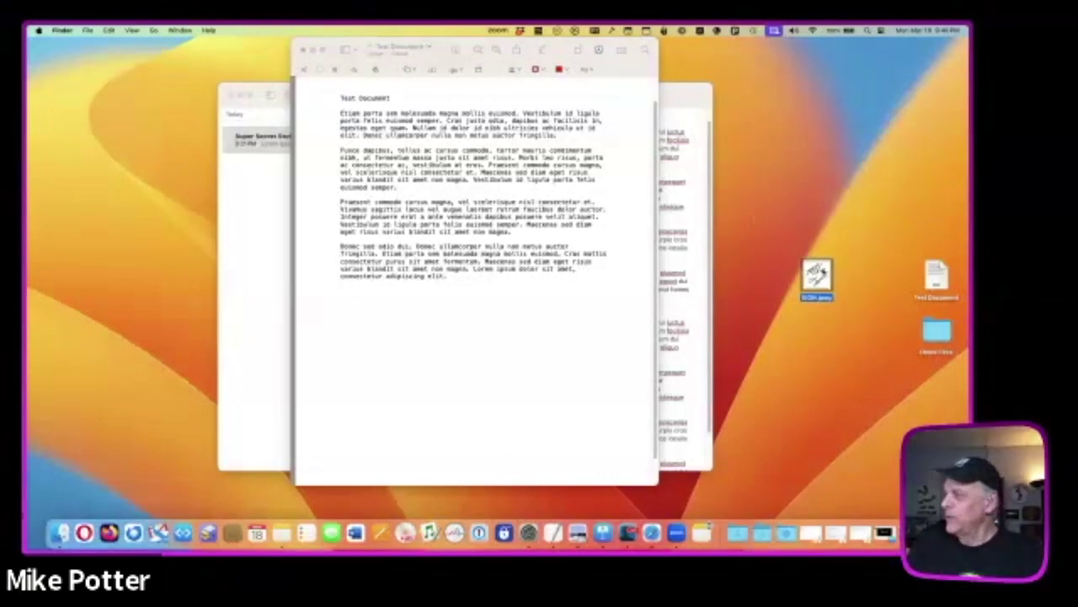
key("super+Tab")
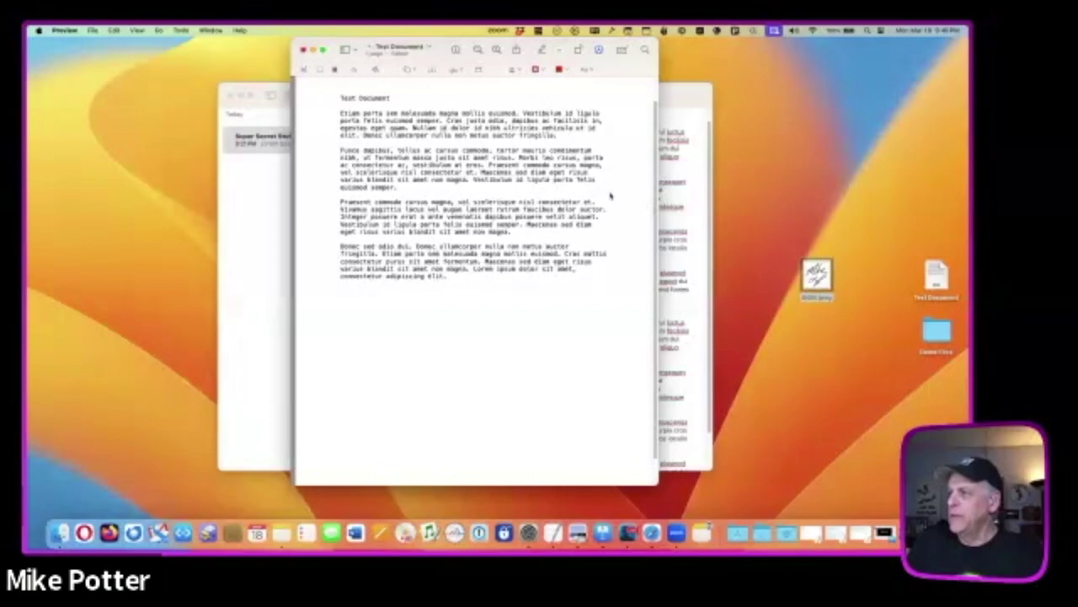
left_click(250, 145)
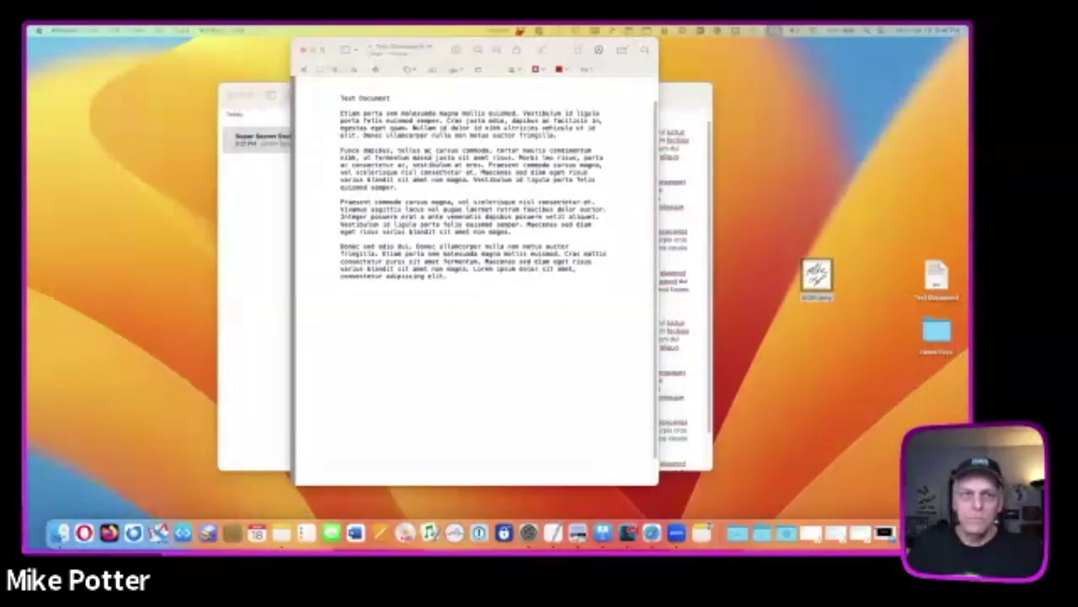
left_click_drag(26, 150, 435, 203)
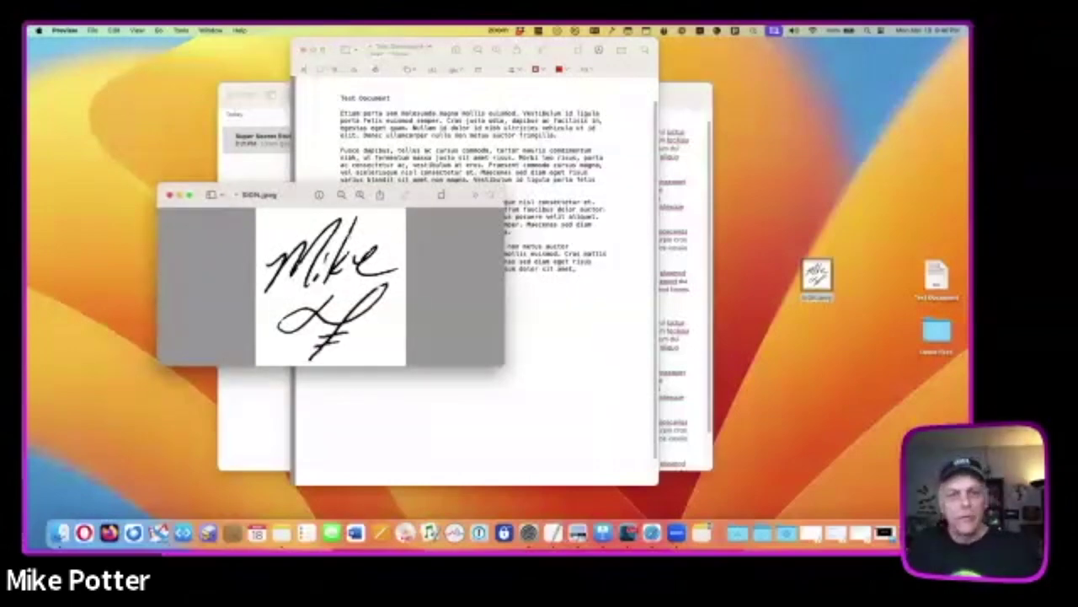
key("super+a")
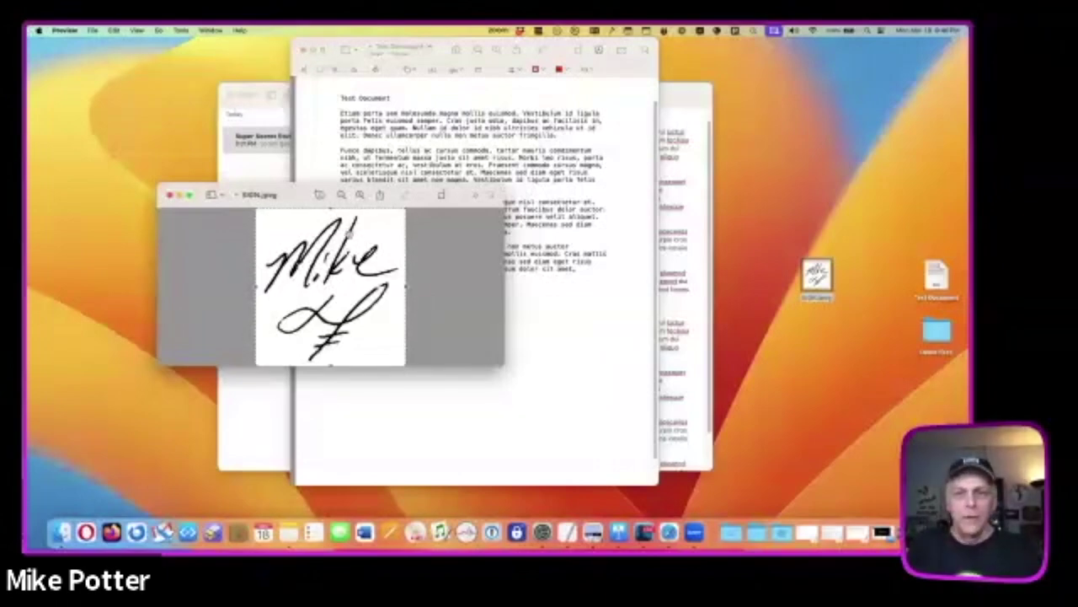
left_click_drag(299, 193, 339, 195)
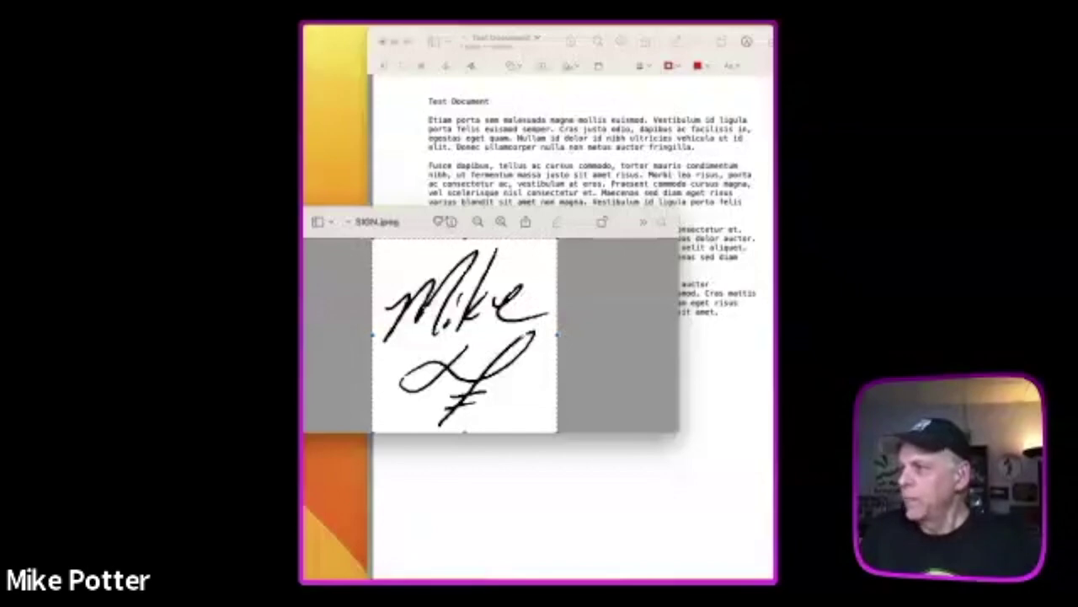
left_click_drag(420, 211, 403, 212)
left_click(673, 364)
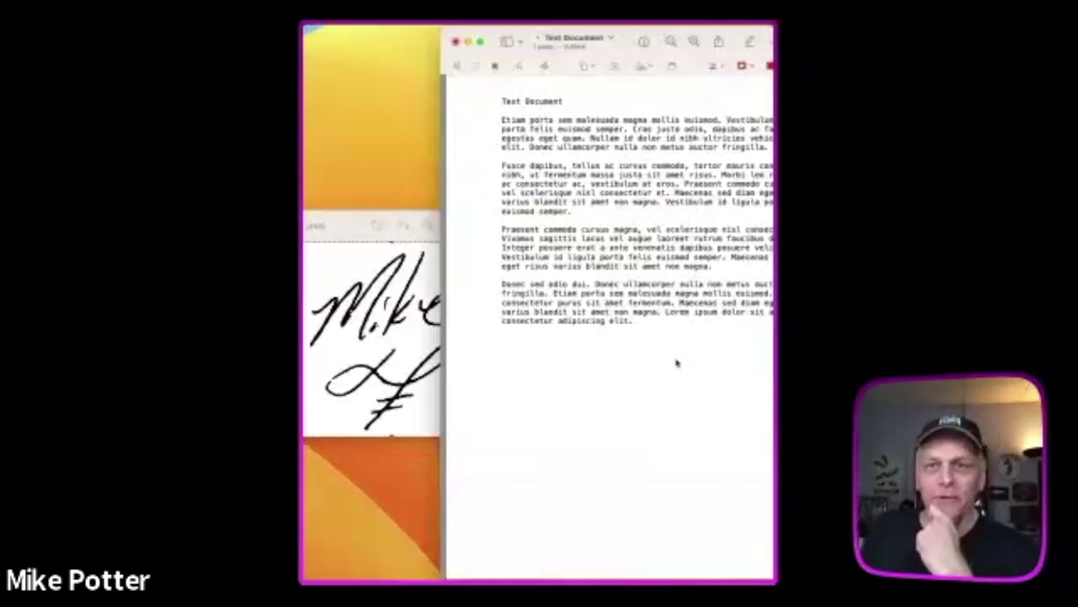
left_click(355, 226)
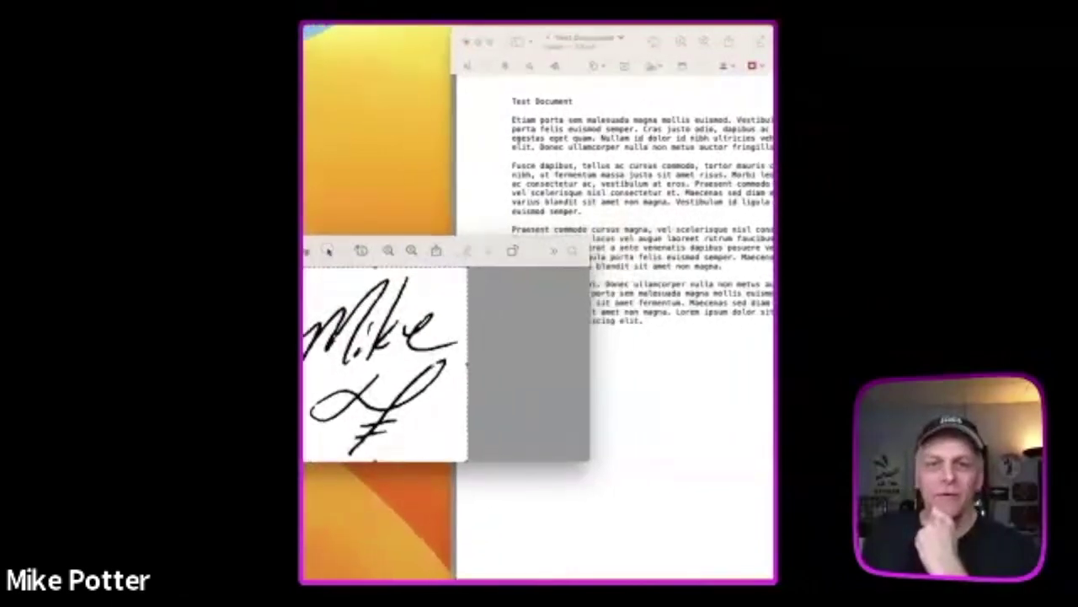
left_click_drag(362, 251, 431, 262)
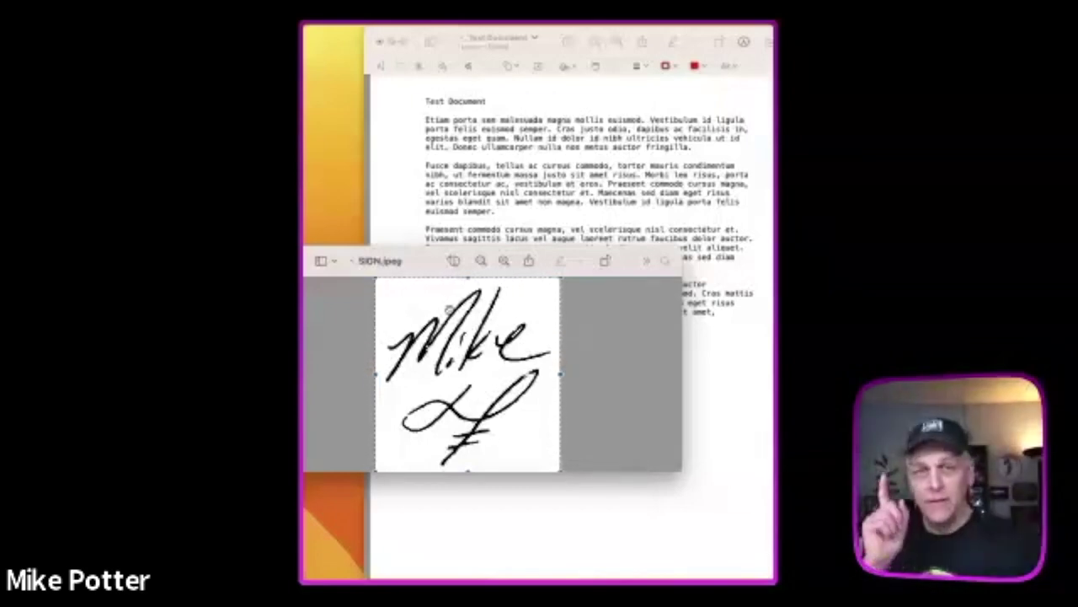
- Crop SIGN.jpeg to the selected signature area
key("super+k")
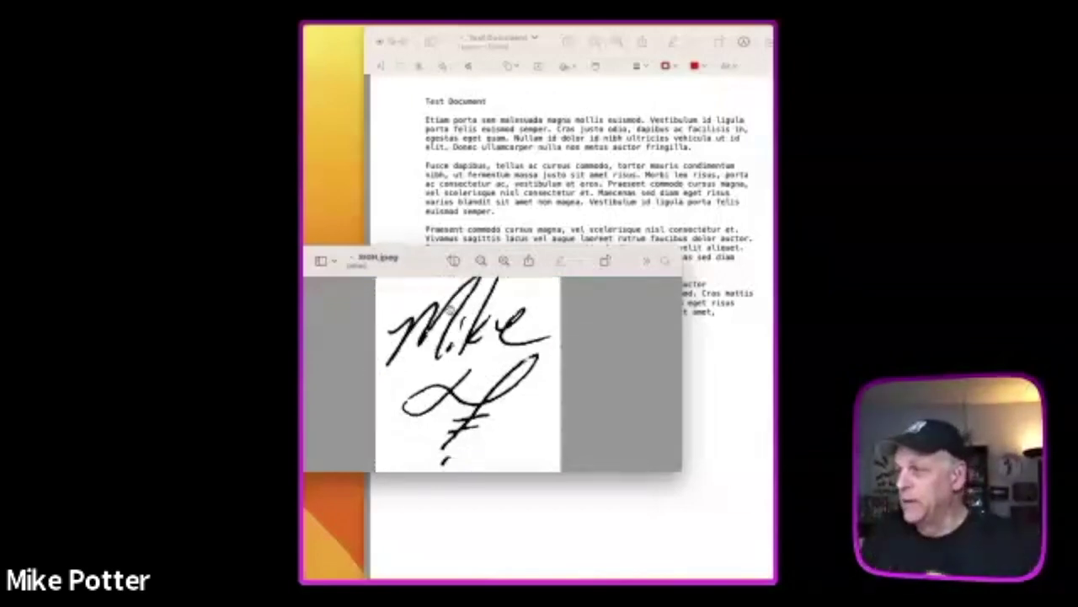
scroll(452, 309, "up", 5)
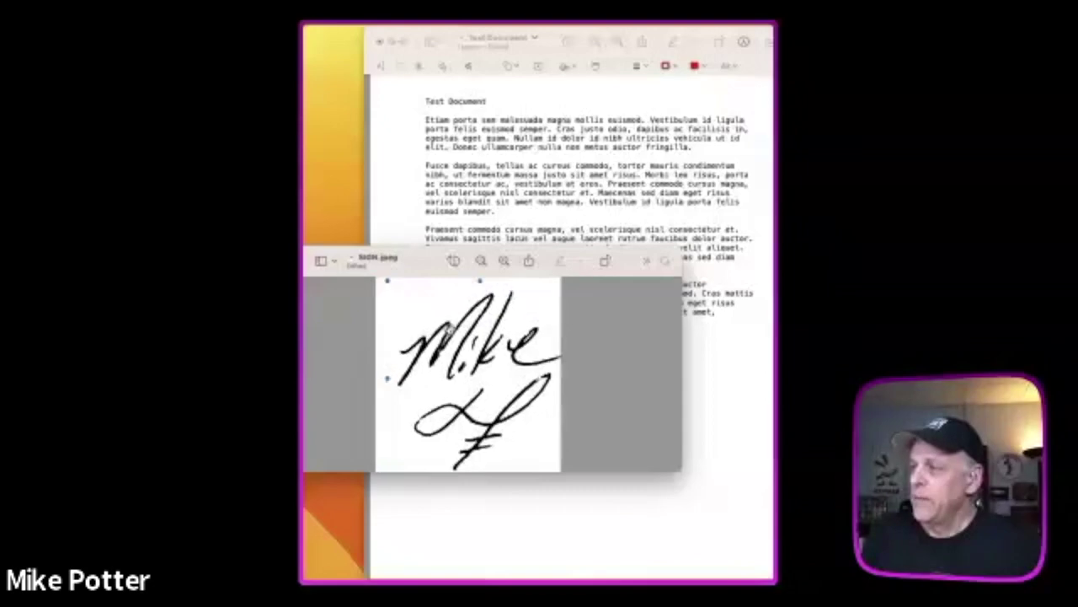
scroll(468, 375, "up", 5)
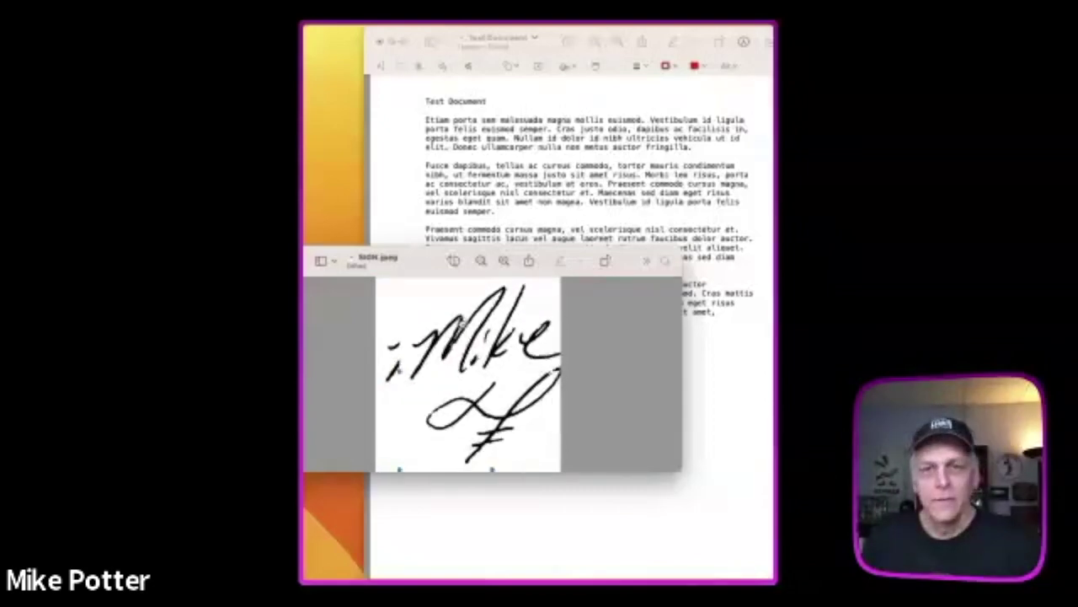
scroll(466, 330, "up", 2)
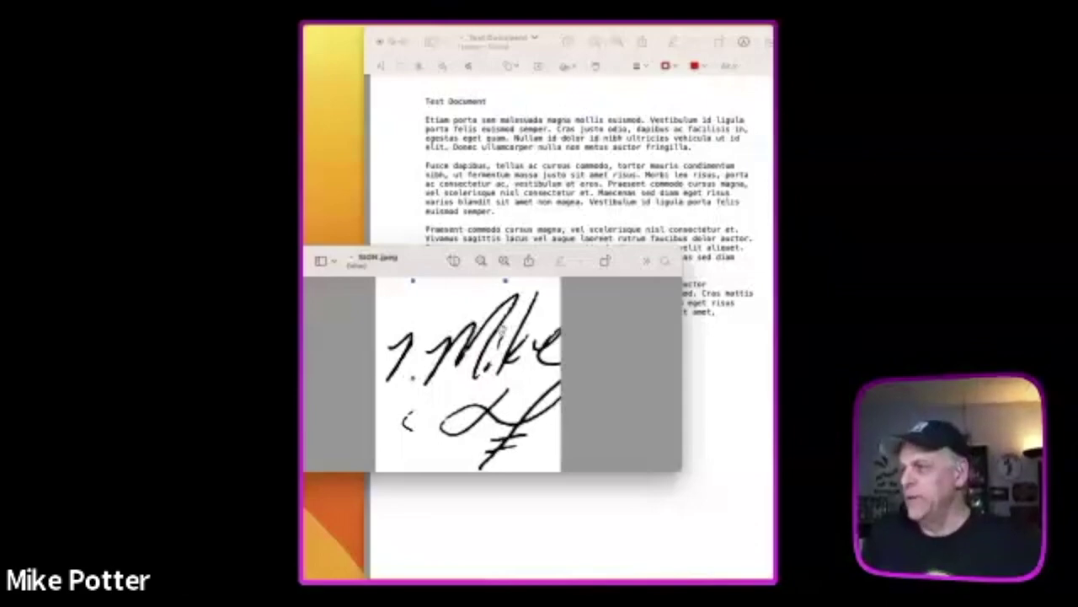
- Paste the cropped signature into Test Document
left_click_drag(426, 253, 392, 253)
left_click(678, 353)
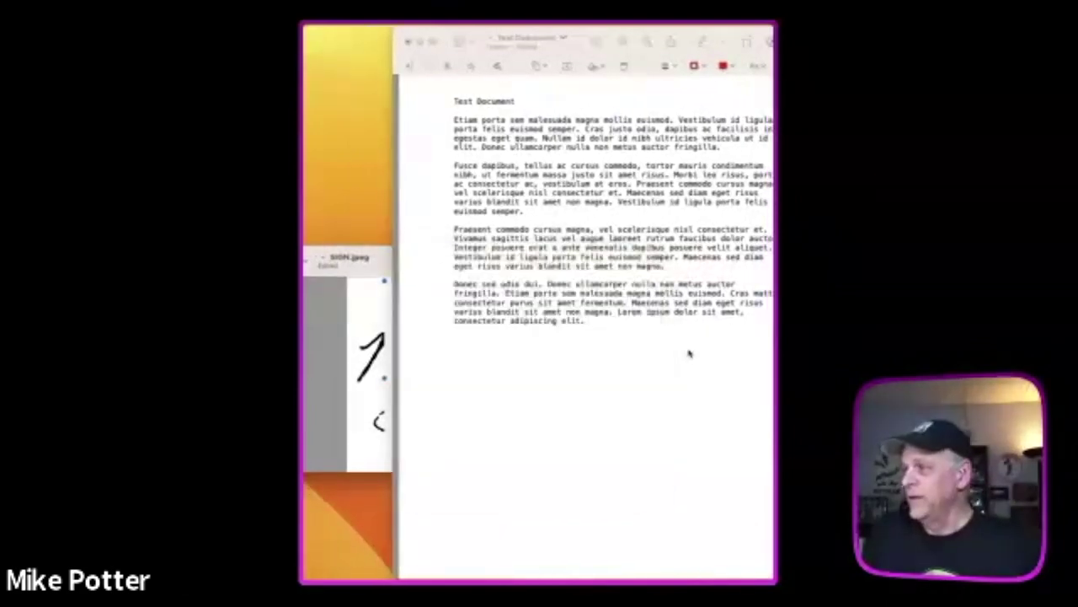
key("super+v")
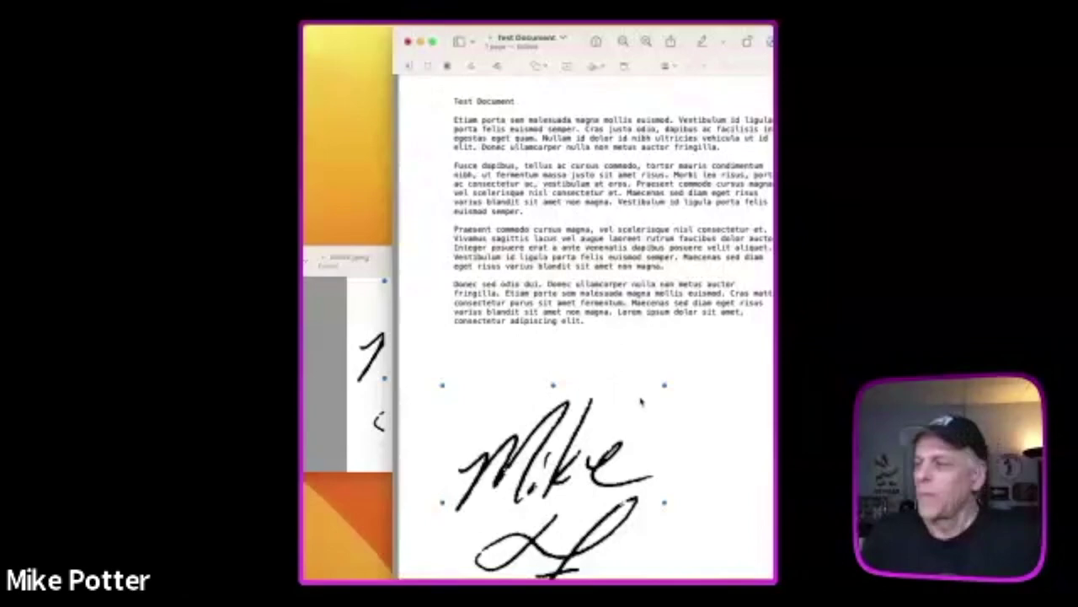
- Shrink the pasted signature, move it under the text's right edge, and bring SIGN.jpeg forward
left_click_drag(666, 387, 600, 431)
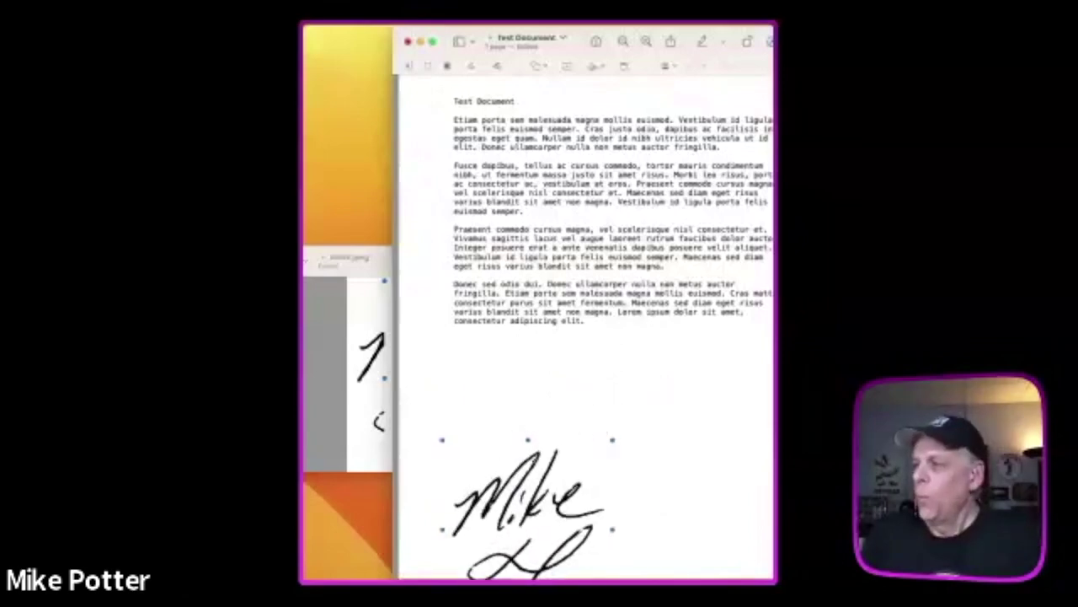
mouse_move(533, 464)
left_mouse_down()
mouse_move(710, 354)
mouse_move(693, 381)
left_mouse_up()
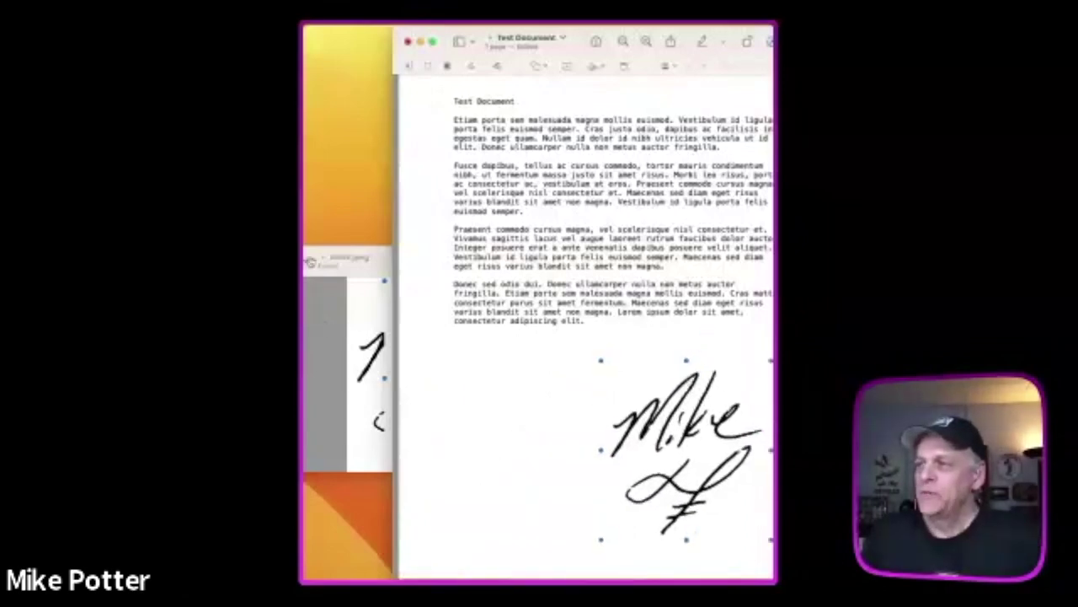
left_click(305, 251)
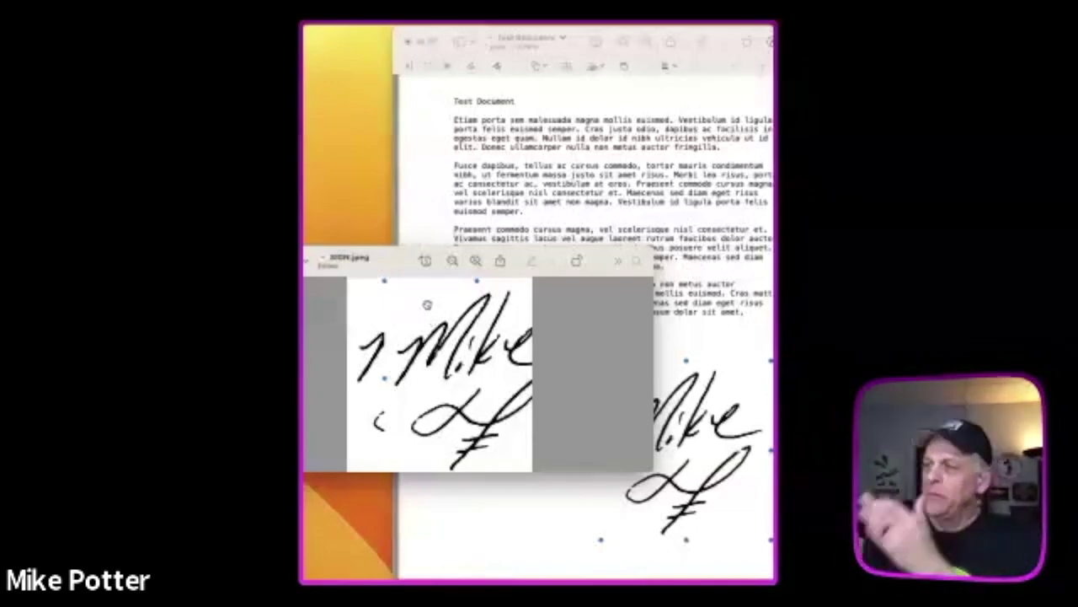
- Bring the signed Test Document in front of the SIGN.jpeg window
scroll(428, 309, "up", 3)
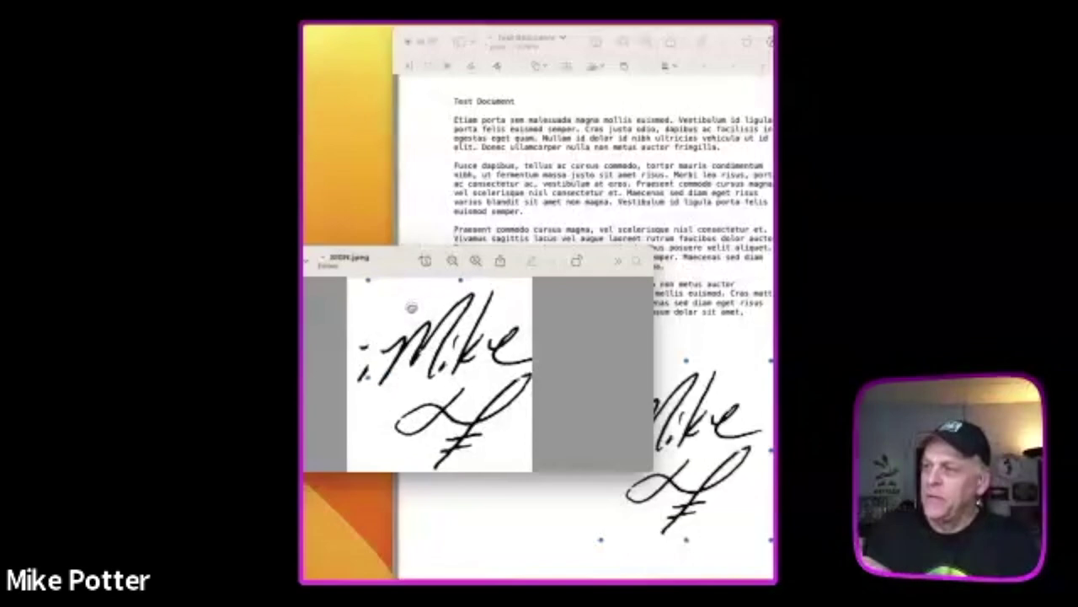
scroll(411, 323, "up", 2)
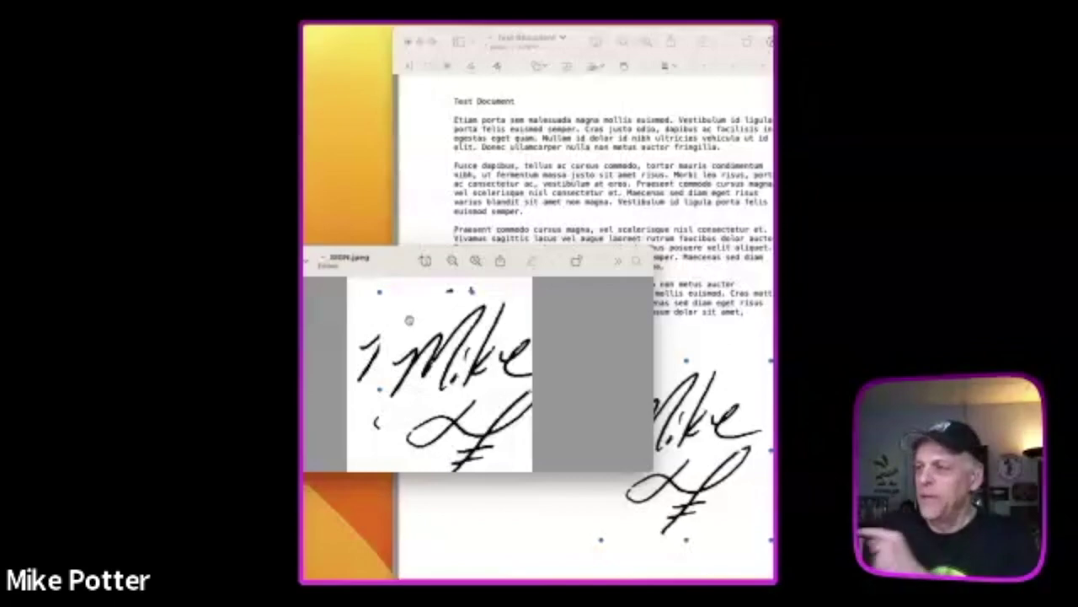
left_click(697, 343)
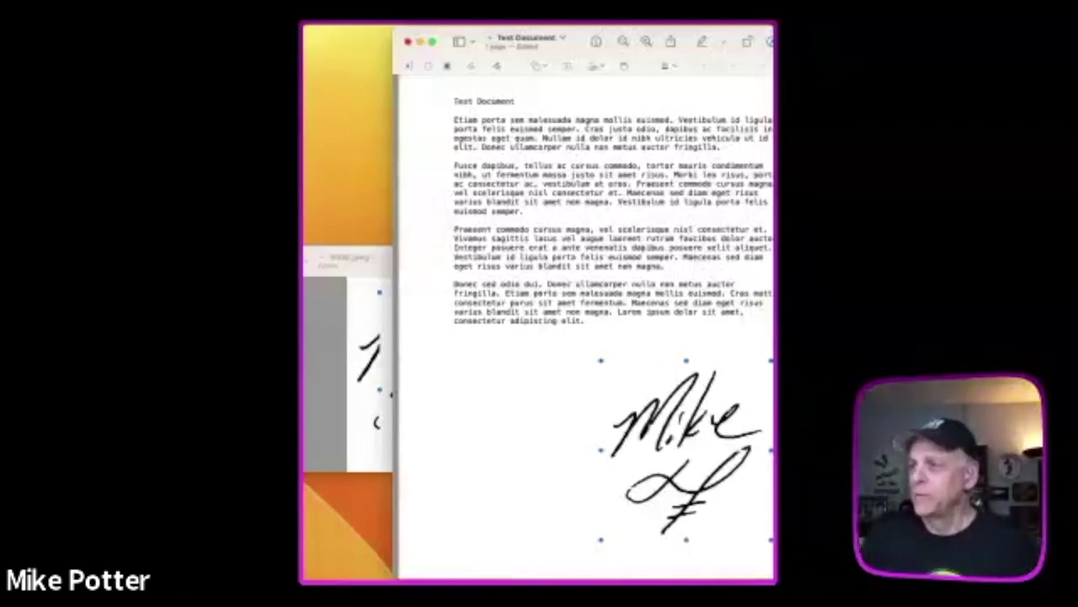
- Close SIGN.jpeg and revert its crop, restoring the original image
key("super+q")
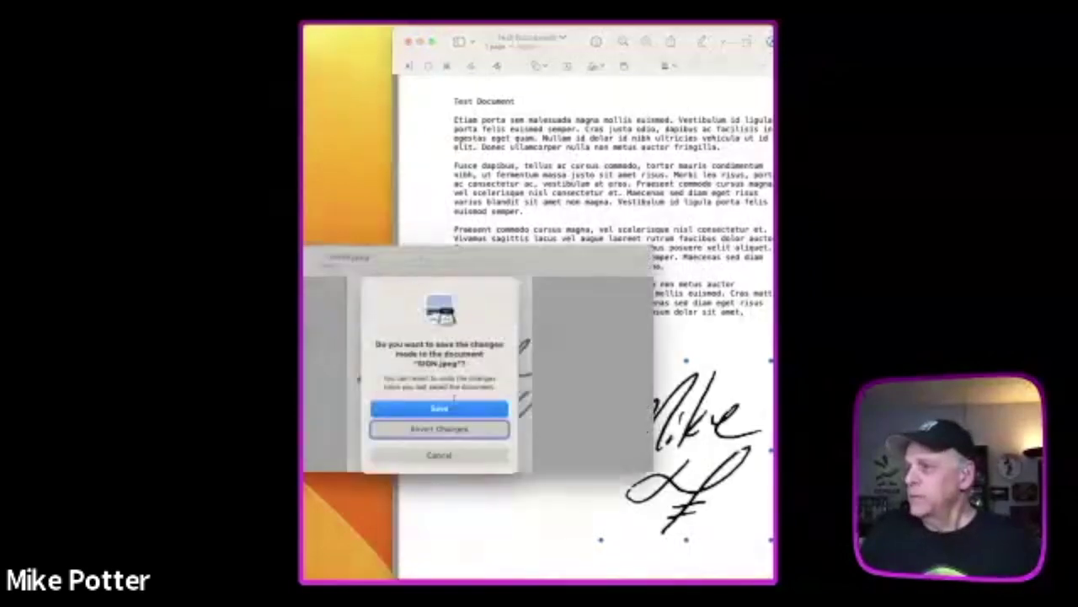
left_click(452, 430)
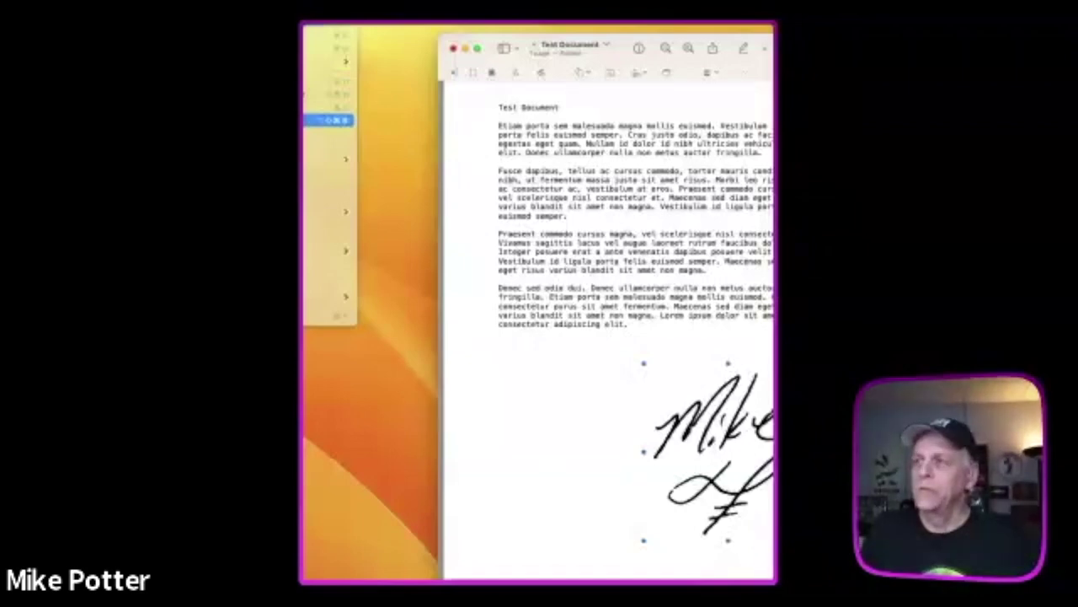
- Dismiss the leftover menu and start exporting Test Document as a PDF
key("Escape")
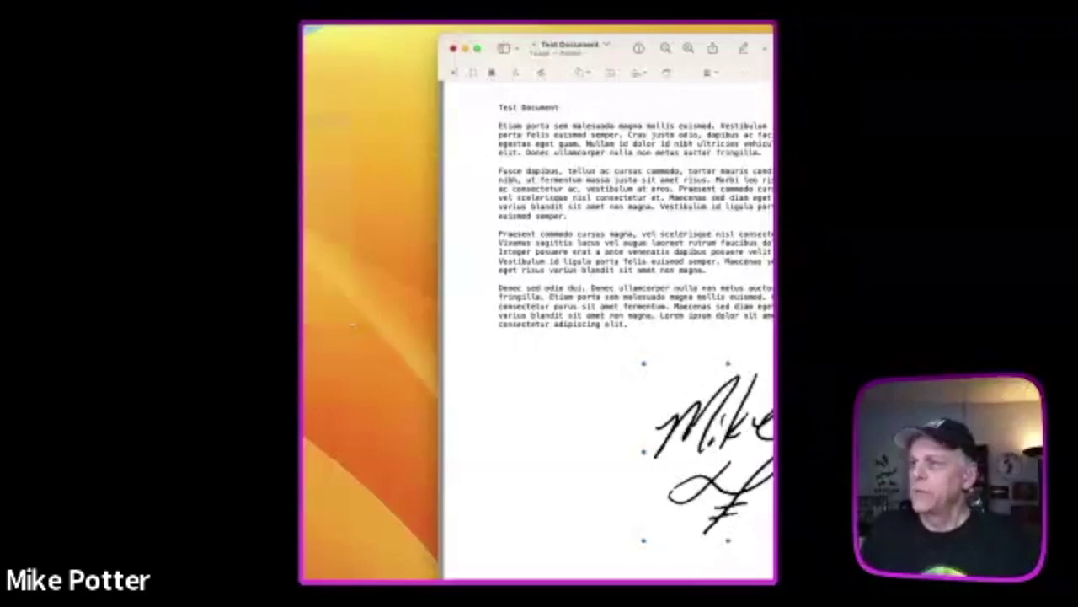
key("alt+shift+super+s")
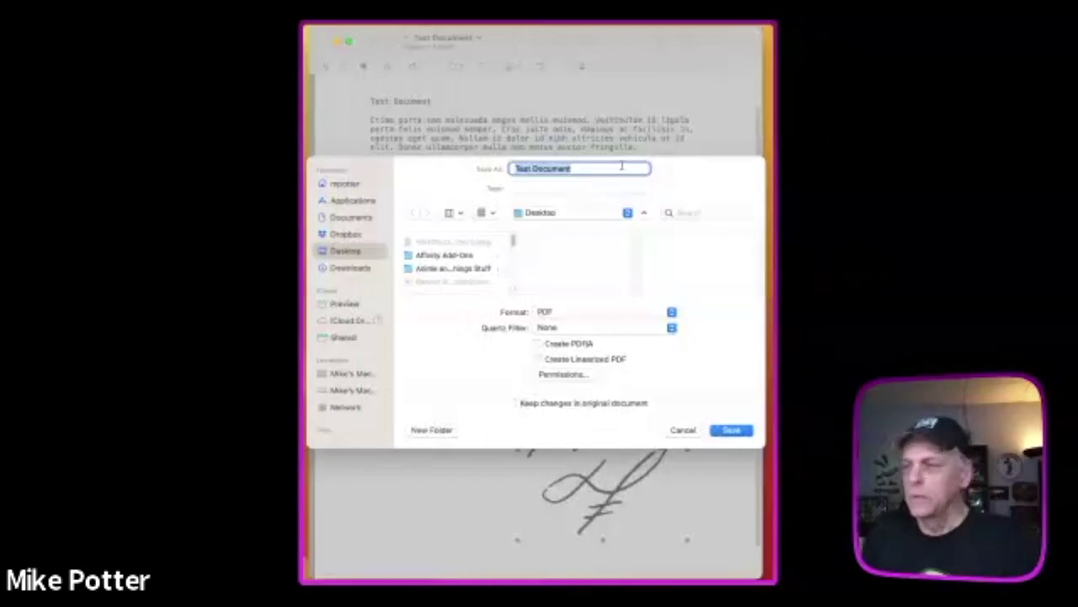
- Type / to bring up the Go to Folder path prompt over the save sheet
type("/")
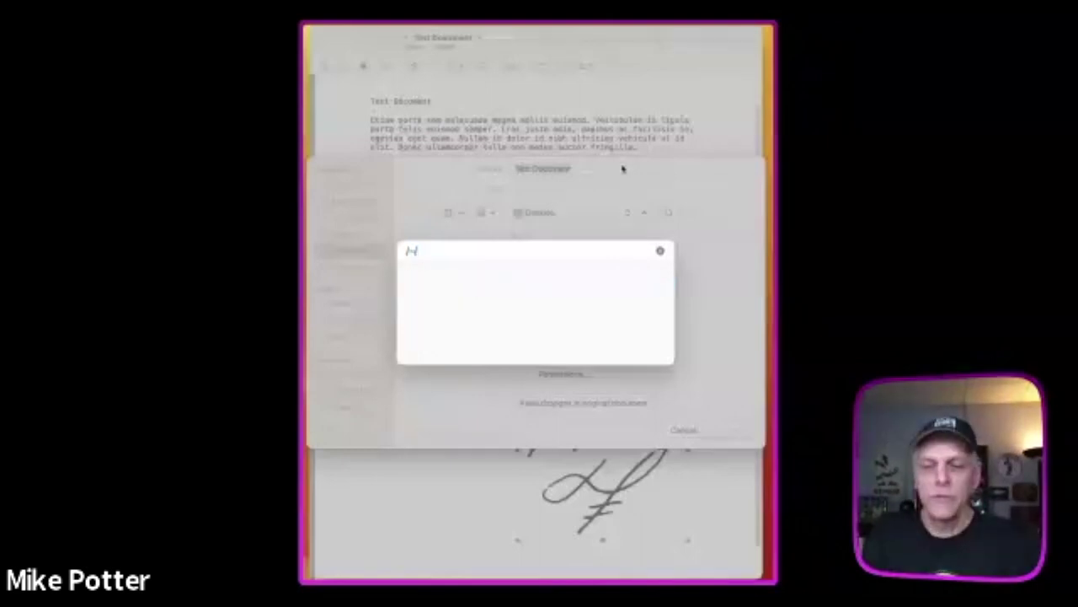
- Correct the mistyped /photos path to /Users and highlight the home folder suggestion
type("/photos")
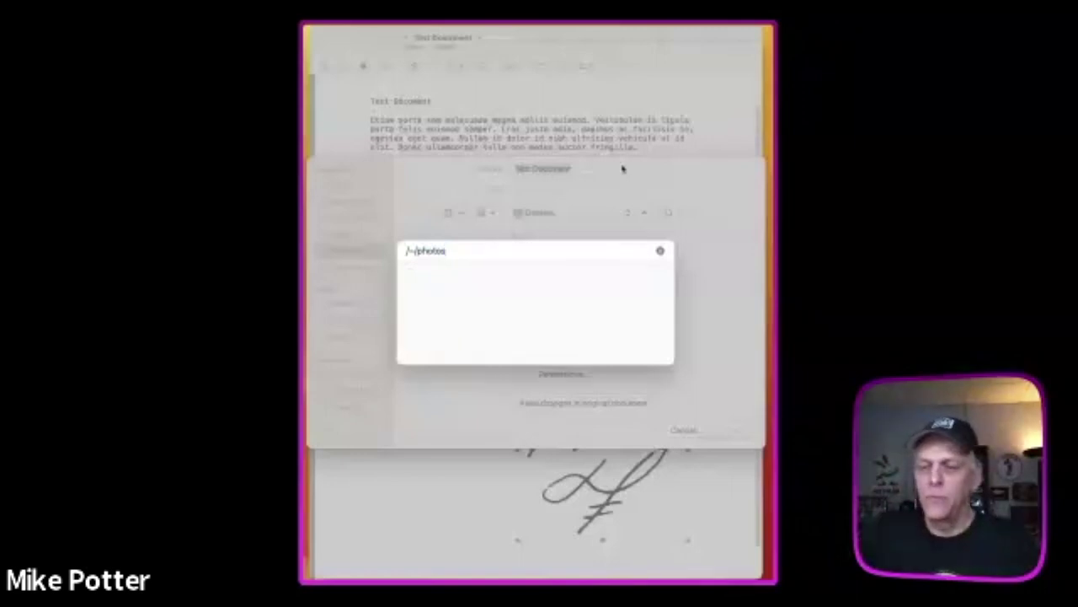
key("BackSpace")
key("BackSpace")
key("BackSpace")
key("BackSpace")
key("BackSpace")
key("BackSpace")
key("BackSpace")
key("BackSpace")
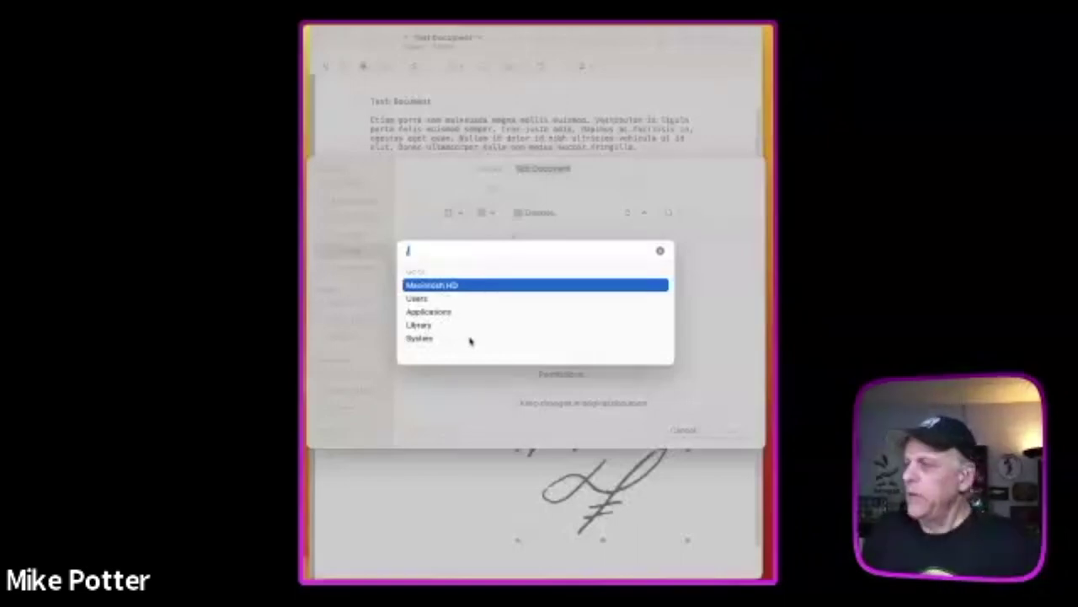
key("Down")
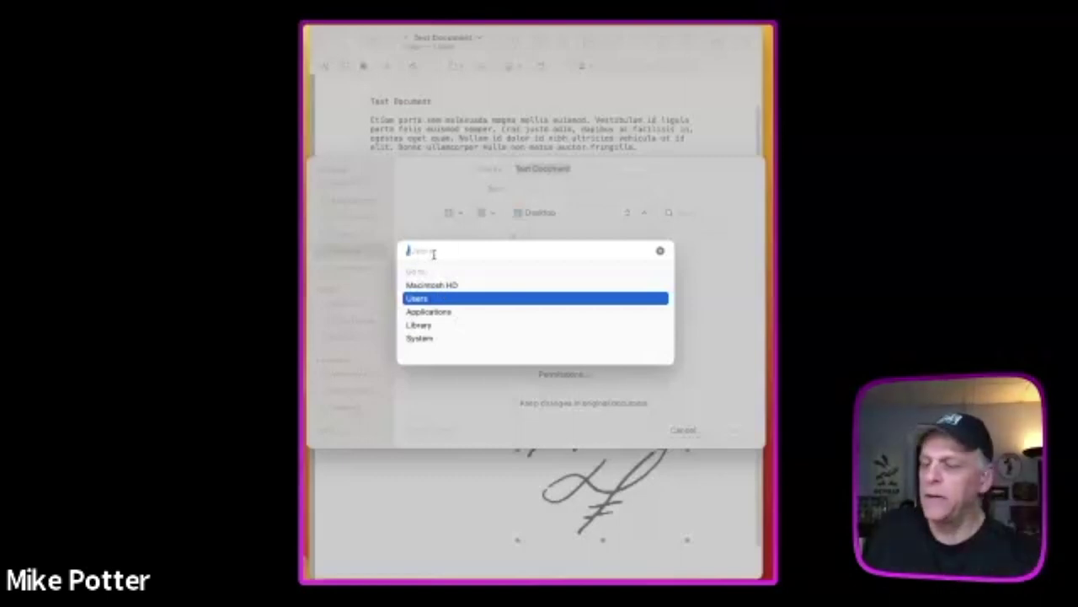
type("Users")
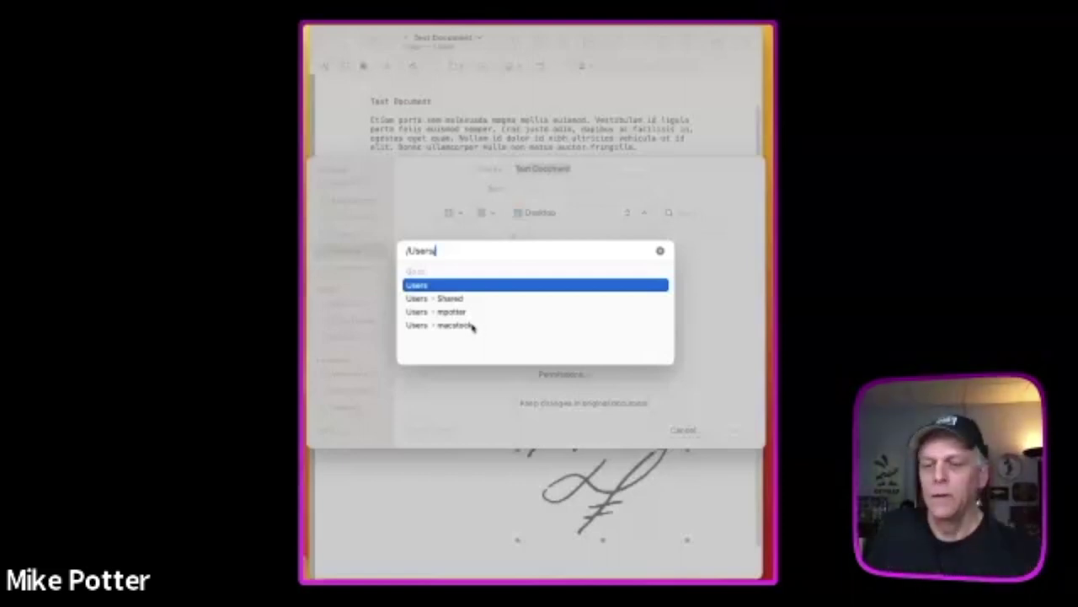
key("Down")
key("Down")
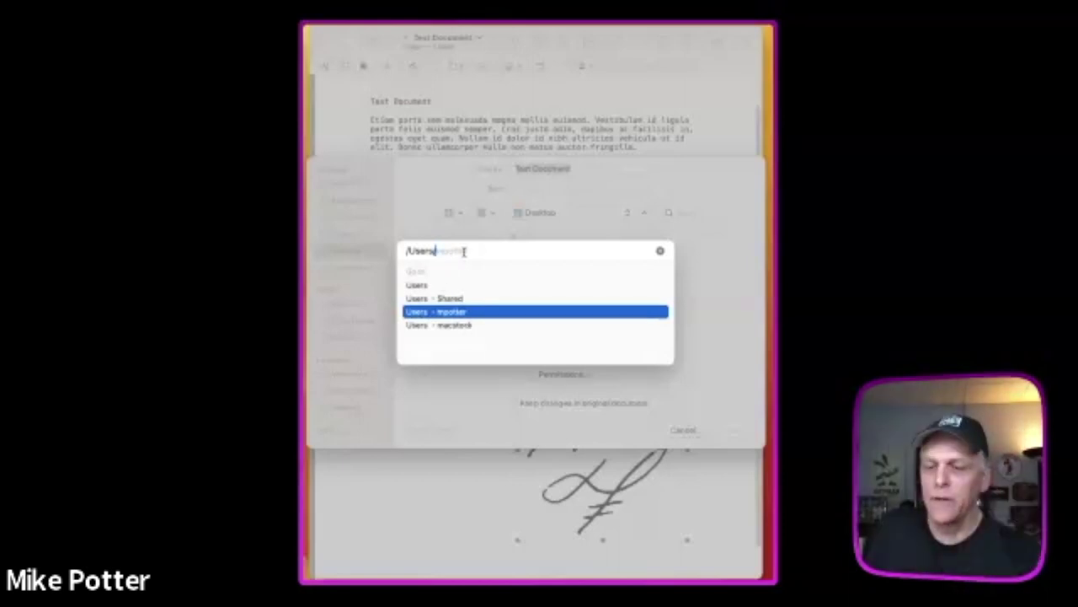
- Accept the home folder path and pick its Pictures folder as the destination
key("Tab")
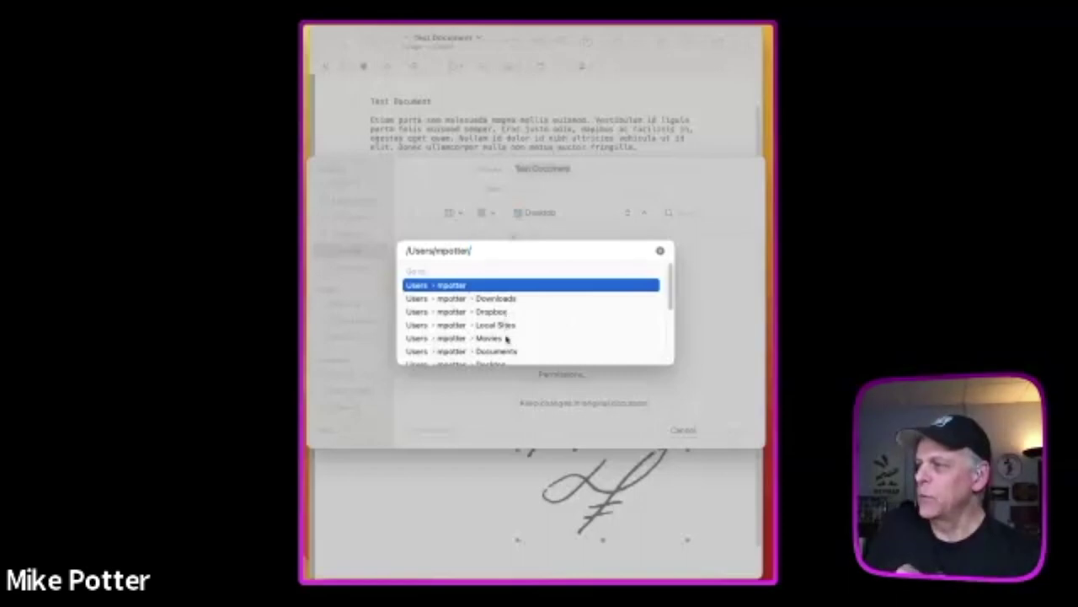
scroll(509, 349, "down", 3)
scroll(510, 347, "up", 3)
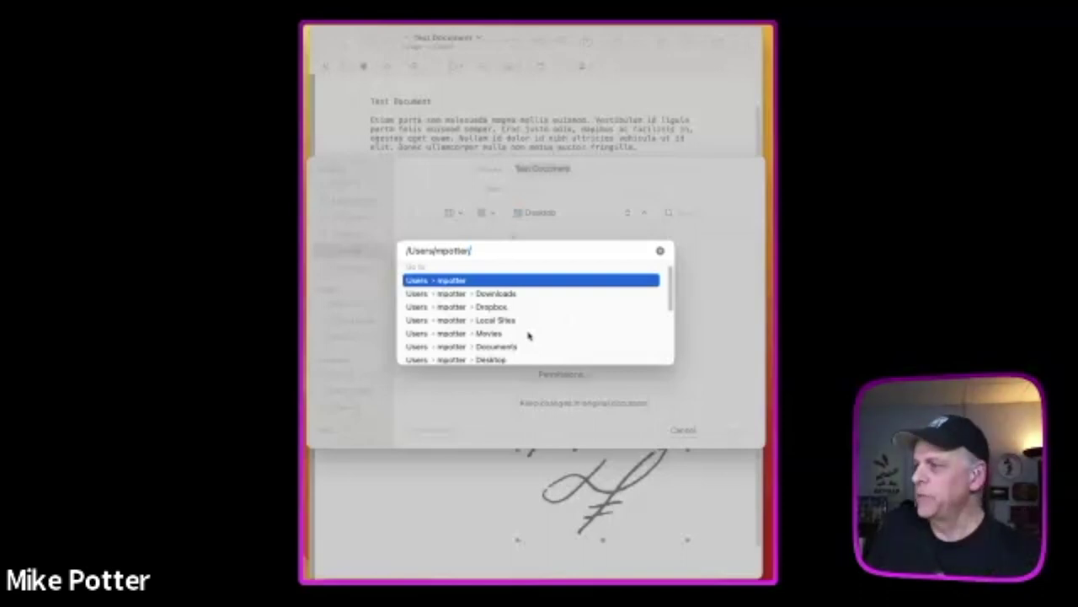
scroll(529, 336, "down", 4)
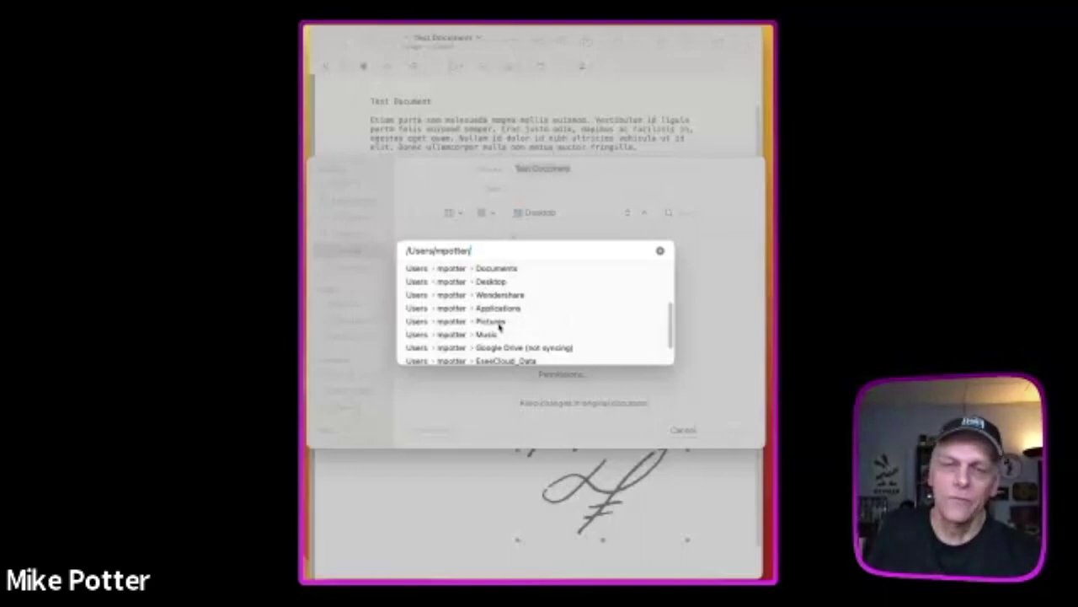
left_click(500, 322)
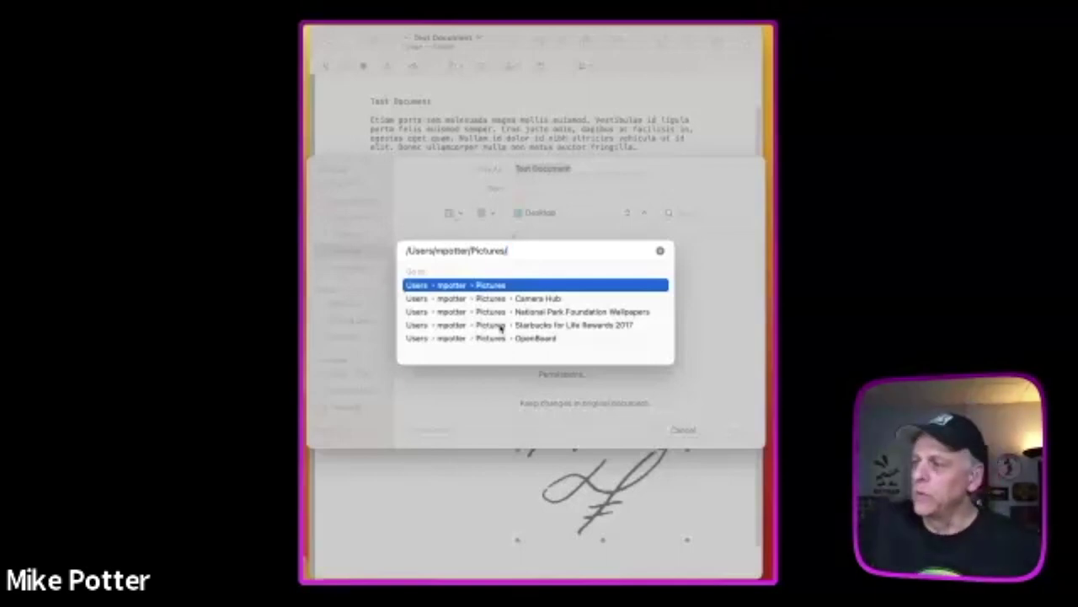
- Browse Go to Folder suggestions from / (Library, System, Users), then clear and dismiss the sheet
left_click(659, 251)
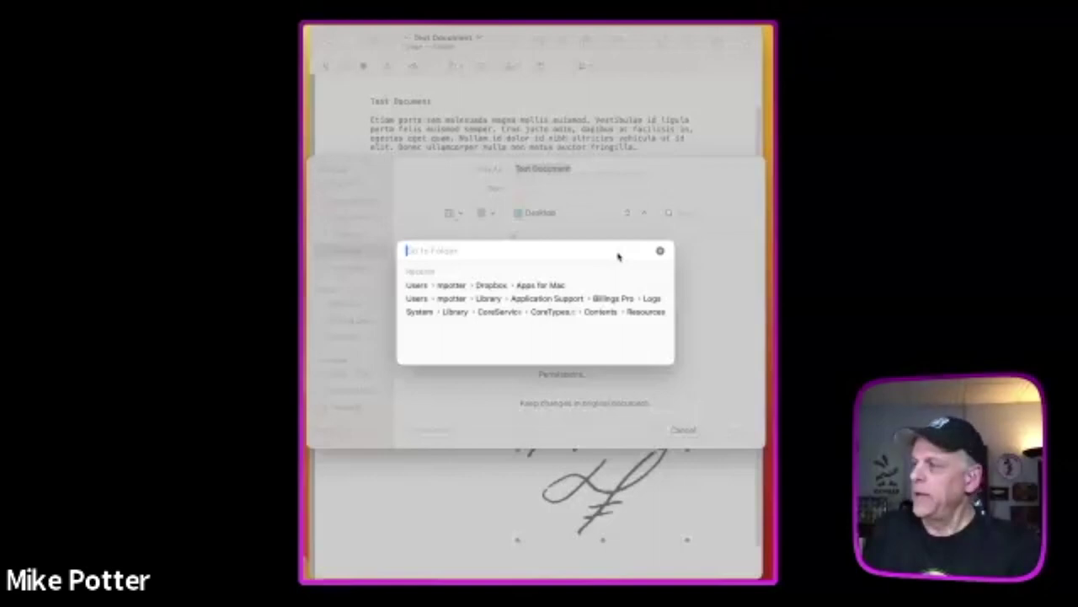
type("/")
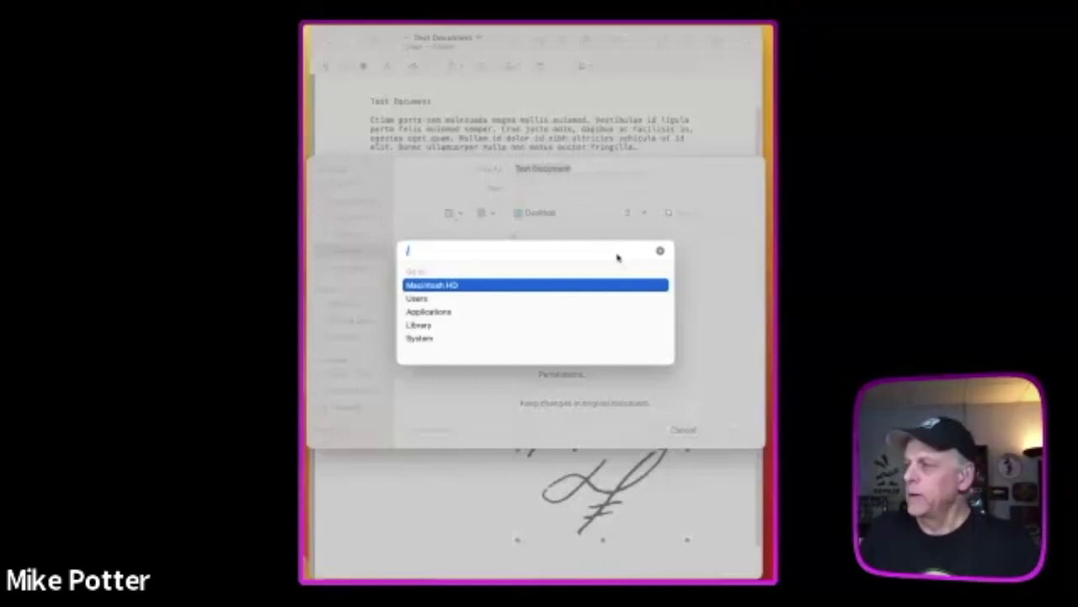
key("Down")
key("Down")
key("Down")
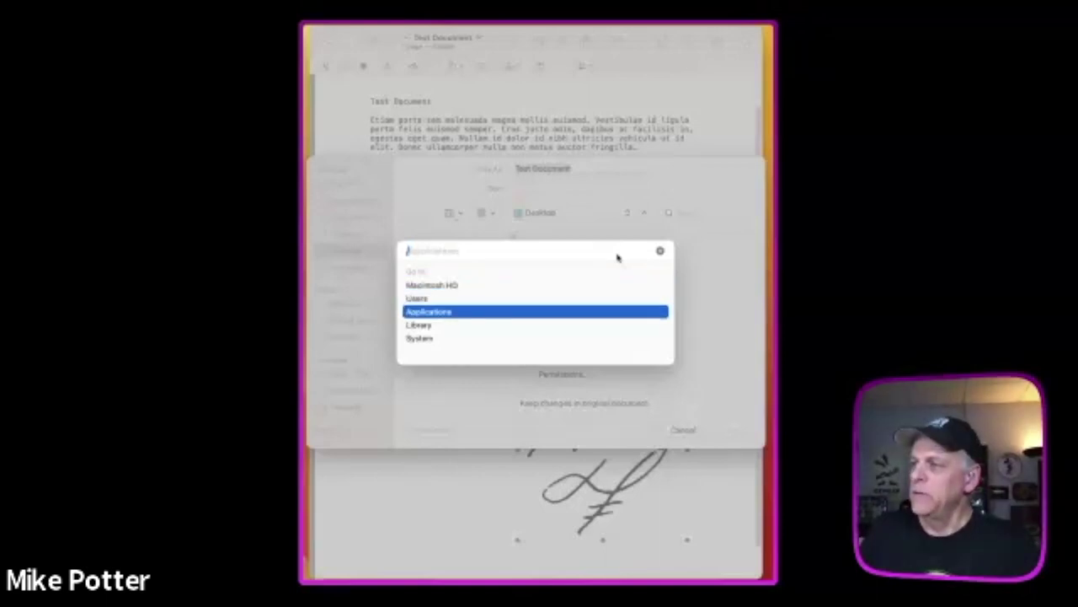
key("Down")
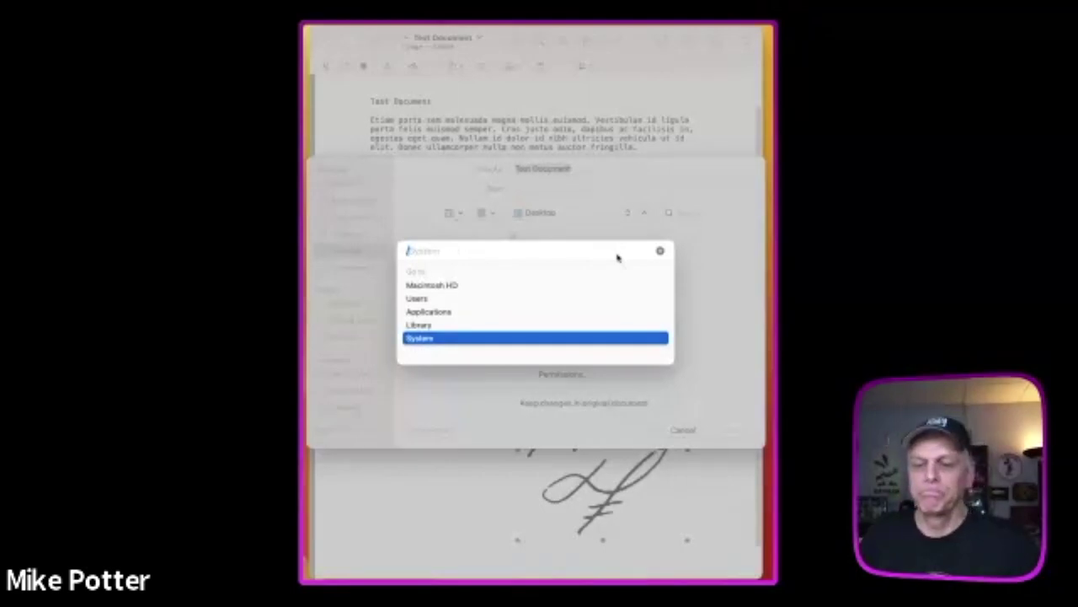
key("Up")
key("Up")
key("Up")
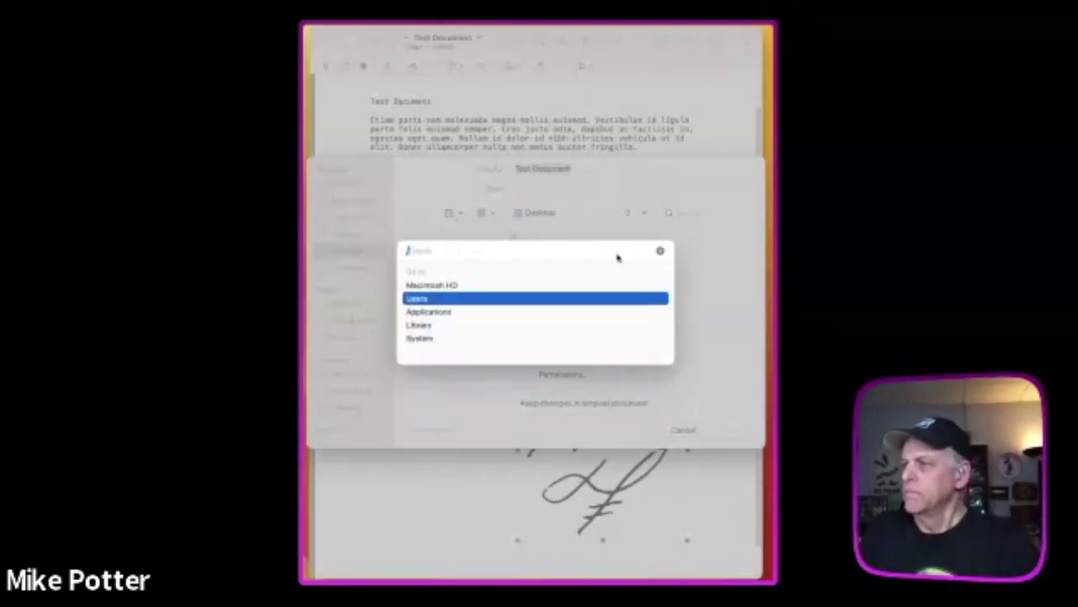
key("Tab")
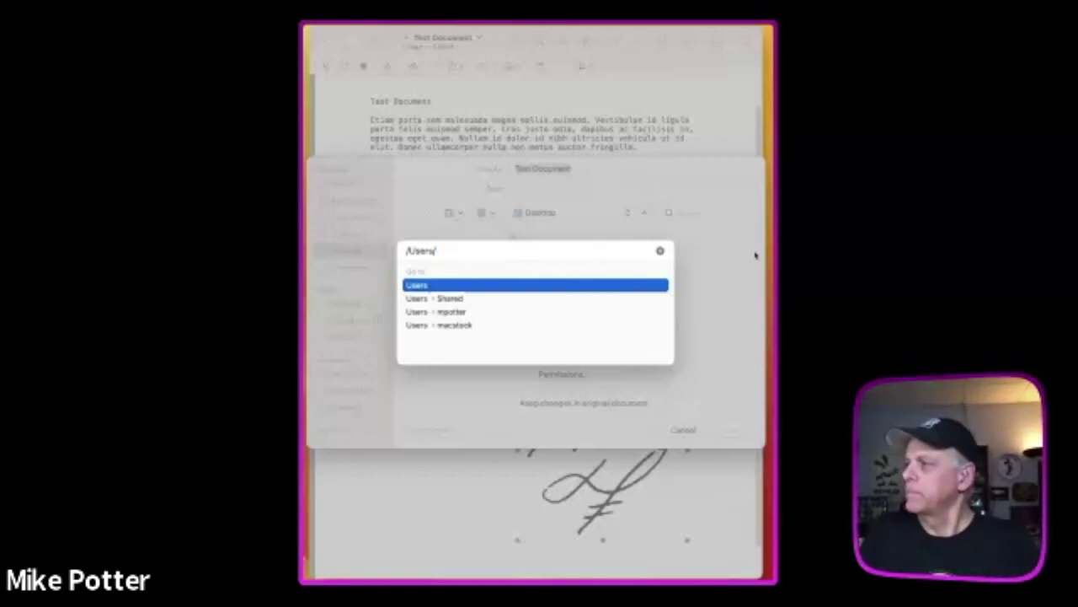
left_click(660, 251)
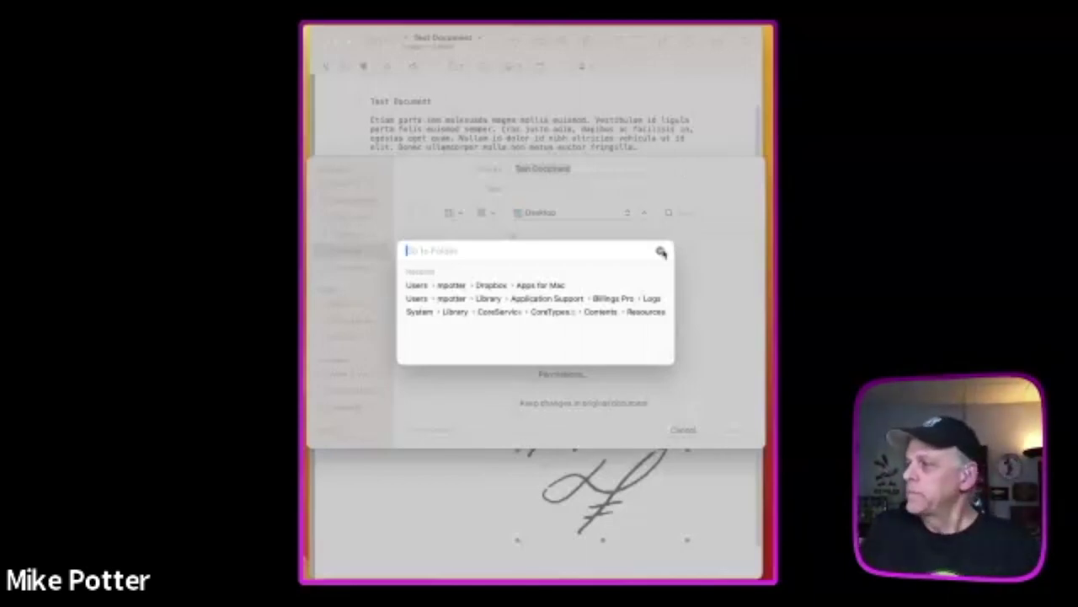
left_click(661, 252)
left_click(679, 433)
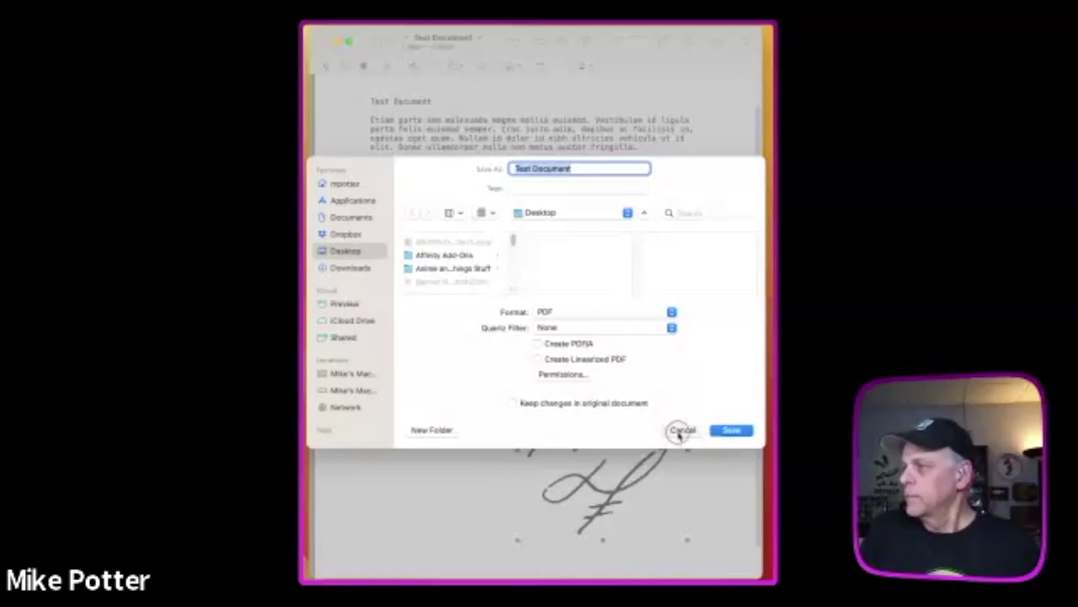
- Close the Test Document window and revert its unsaved changes
left_click(329, 42)
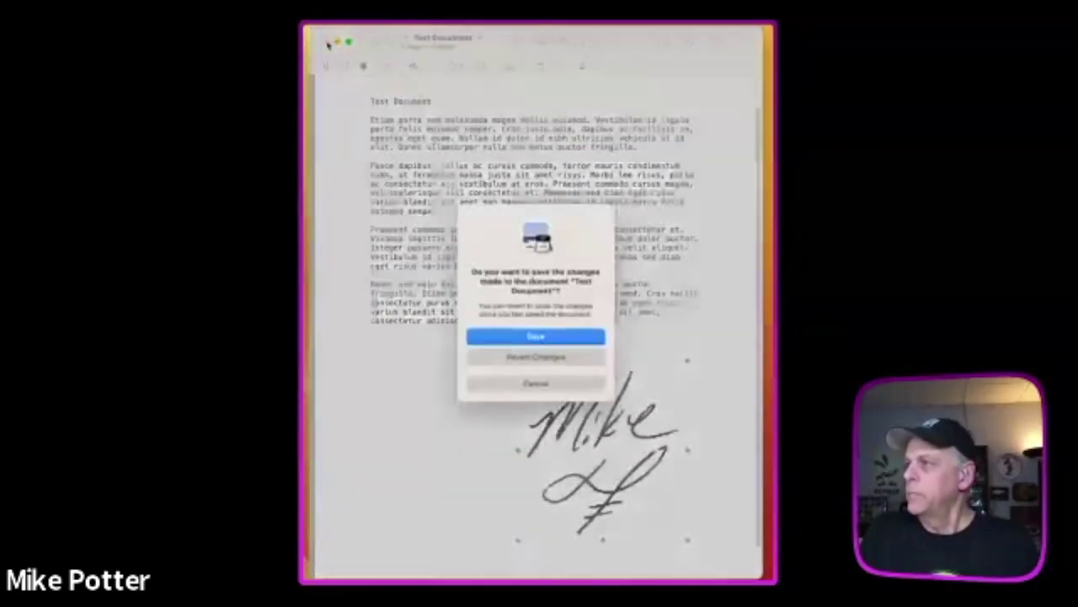
left_click(519, 357)
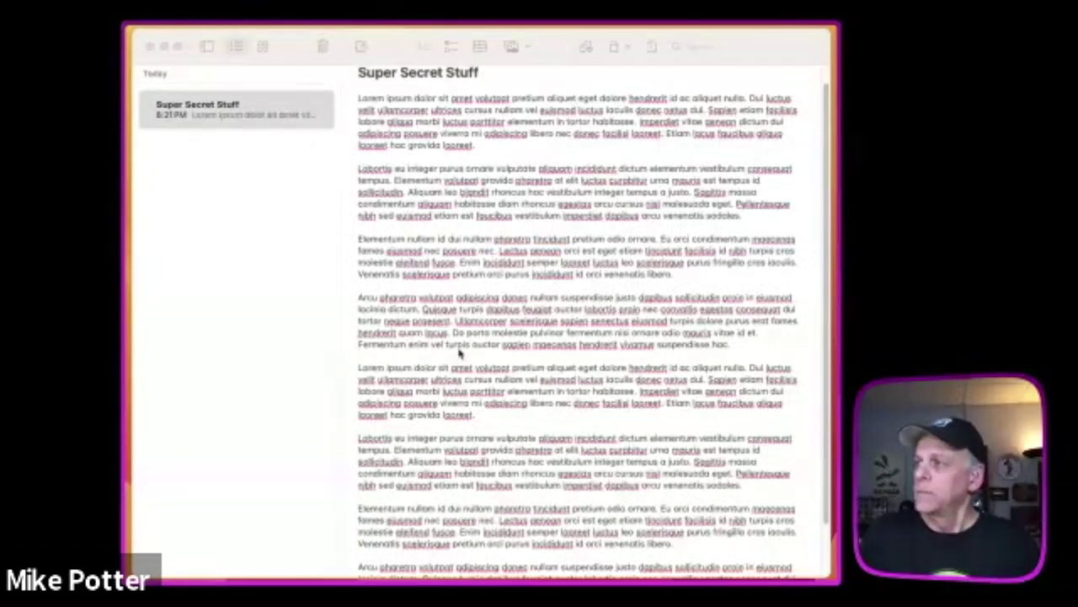
- Bring Notes to the front and lock the Super Secret Stuff note from the lock menu
left_click(556, 49)
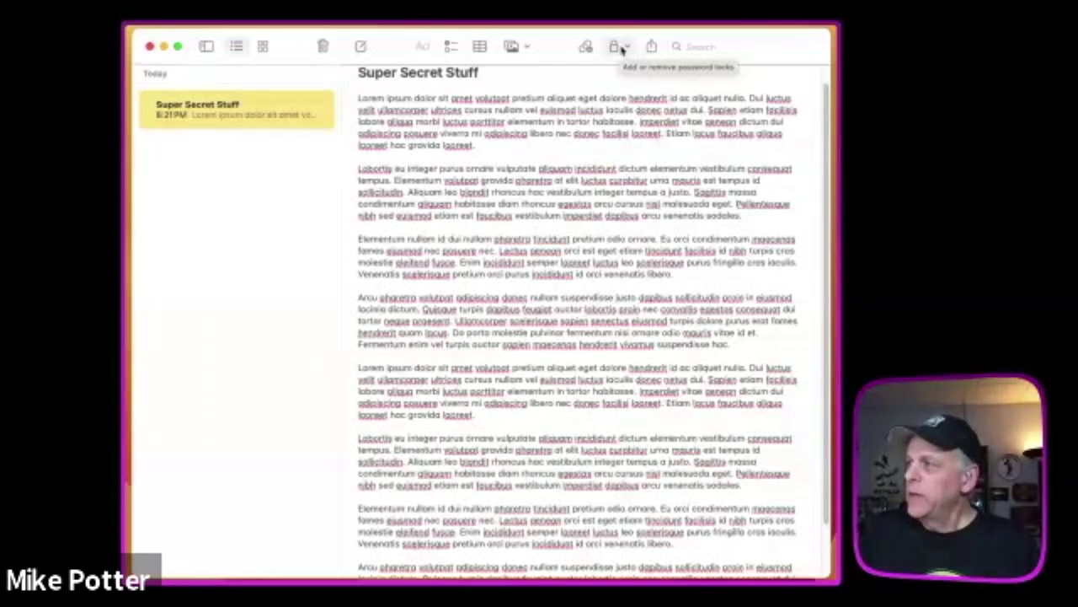
left_click(626, 49)
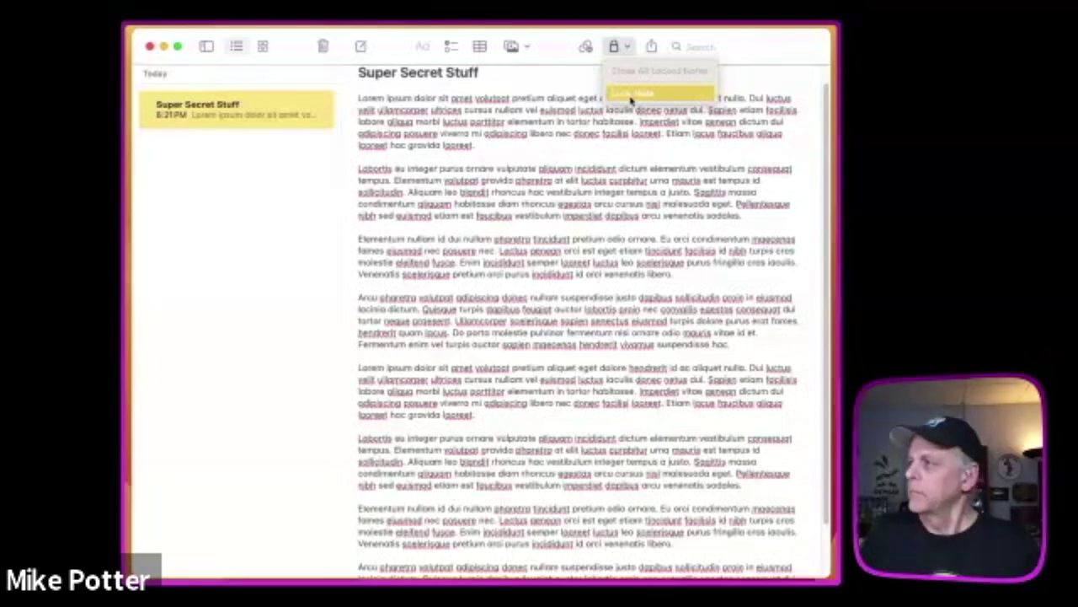
left_click(631, 94)
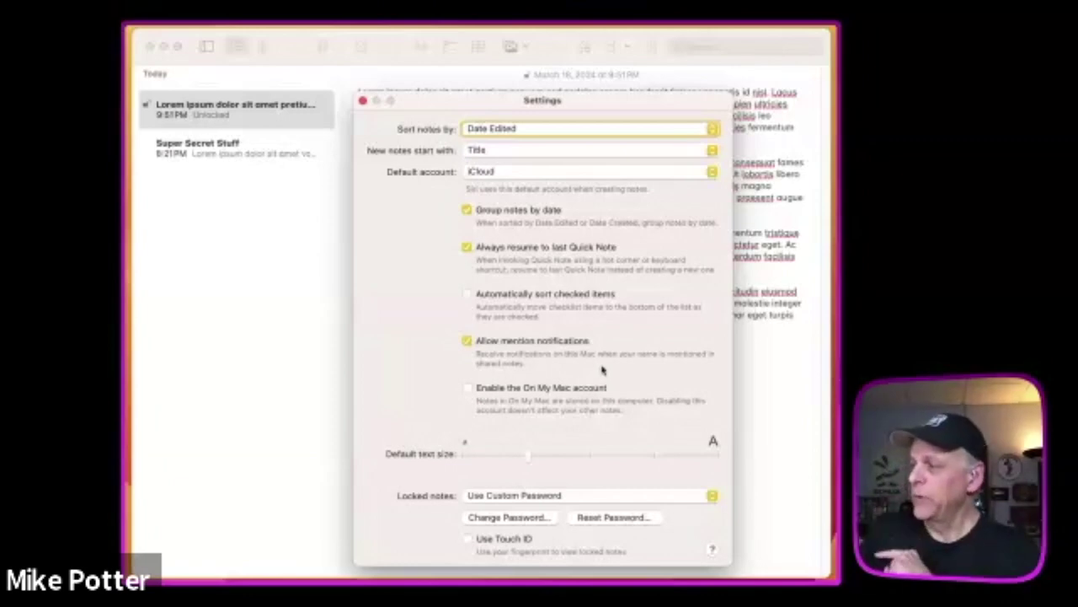
- Open the Locked notes password popup in Notes Settings
left_click(596, 496)
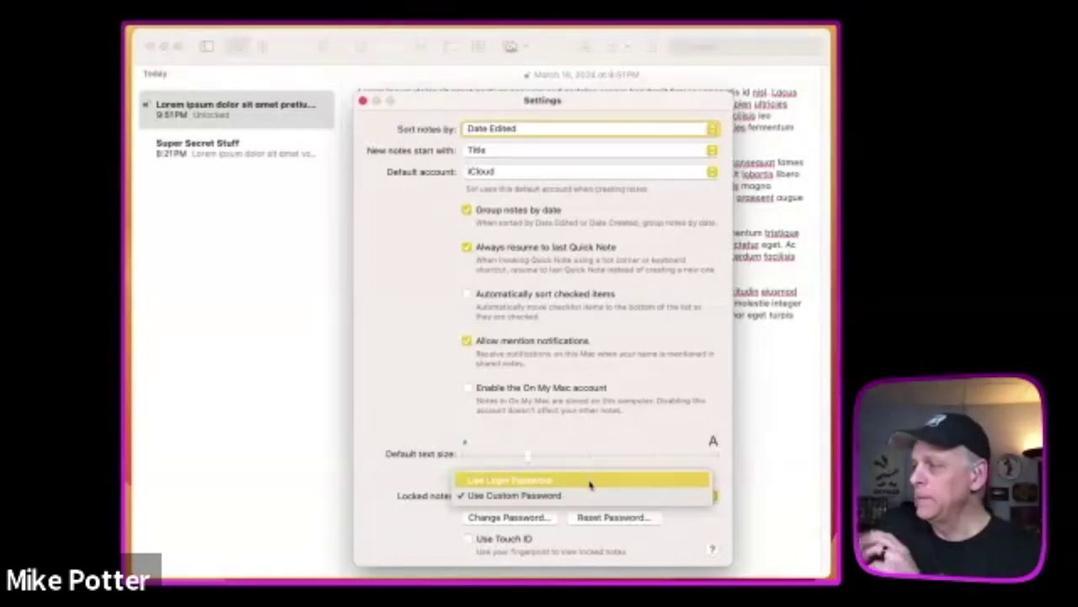
- Keep Use Custom Password for locked notes and close the Settings window
left_click(570, 501)
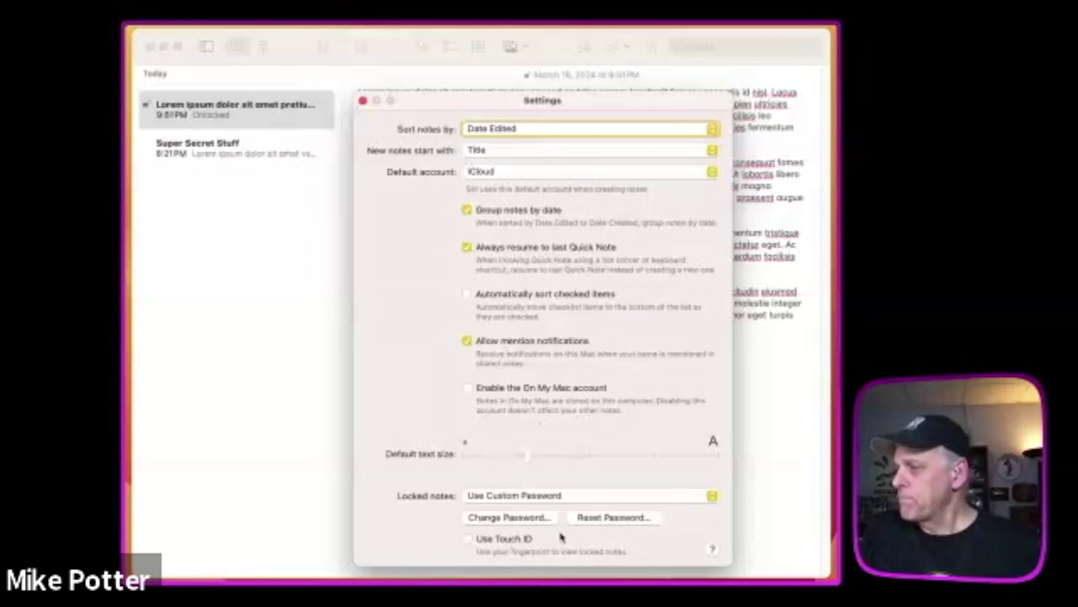
left_click(363, 102)
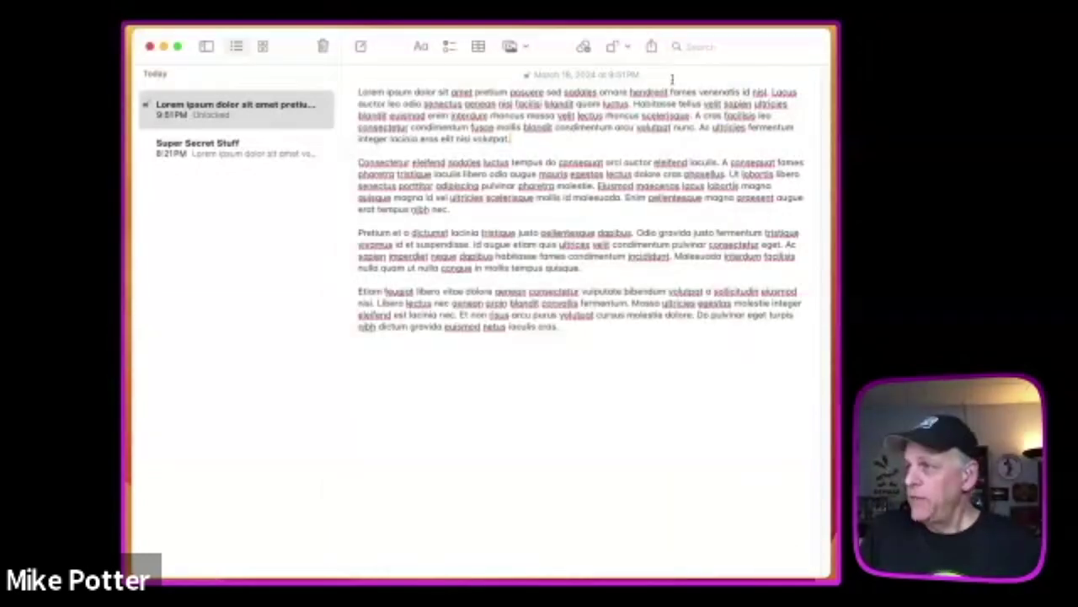
- Remove the lock from the Lorem ipsum note and lock Super Secret Stuff
left_click(625, 48)
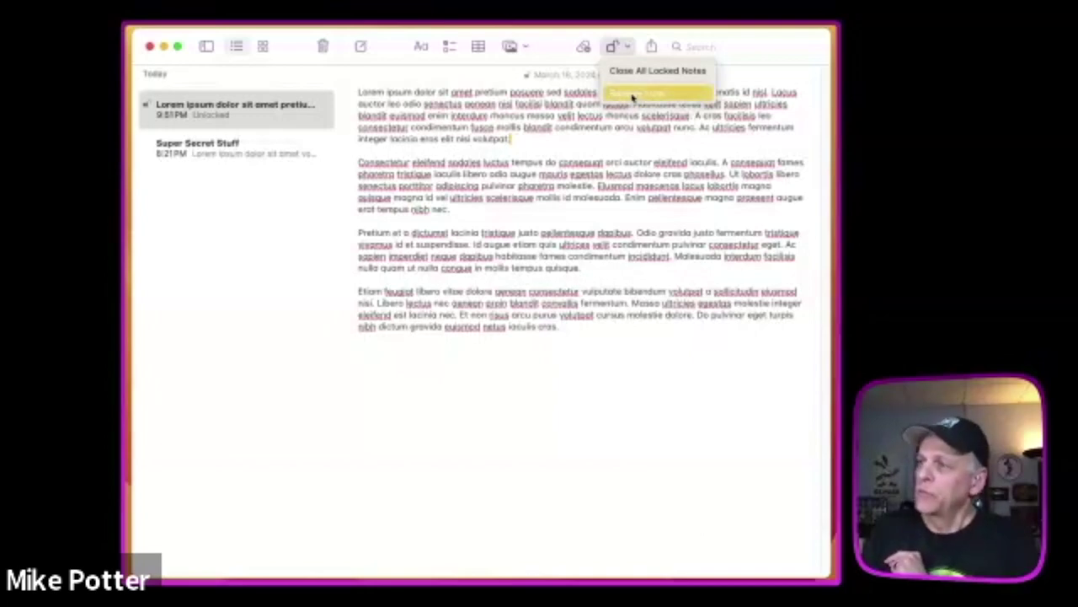
left_click(630, 95)
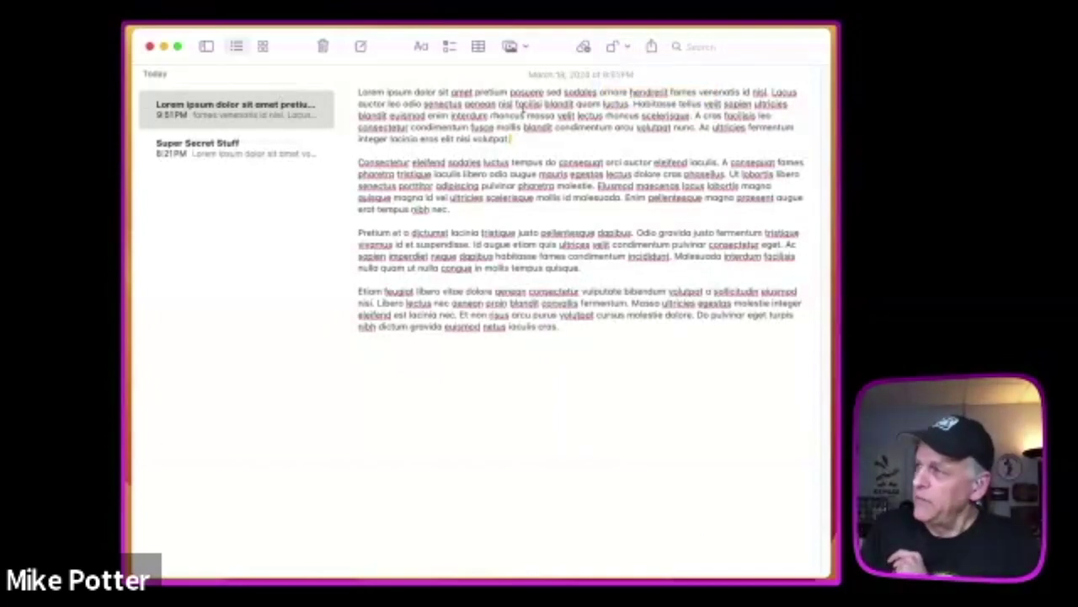
left_click(294, 151)
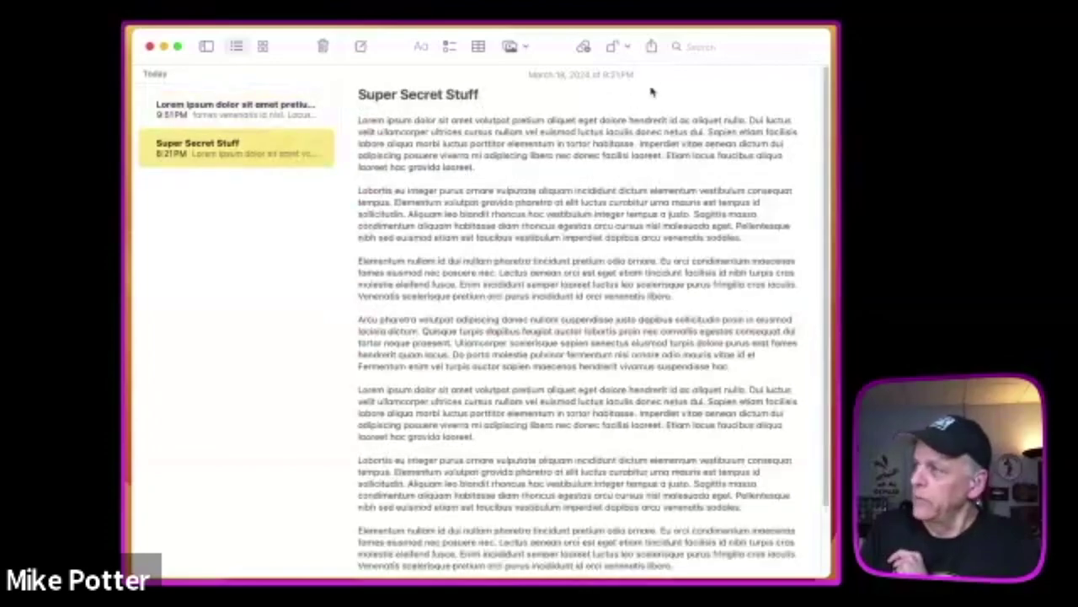
left_click(627, 48)
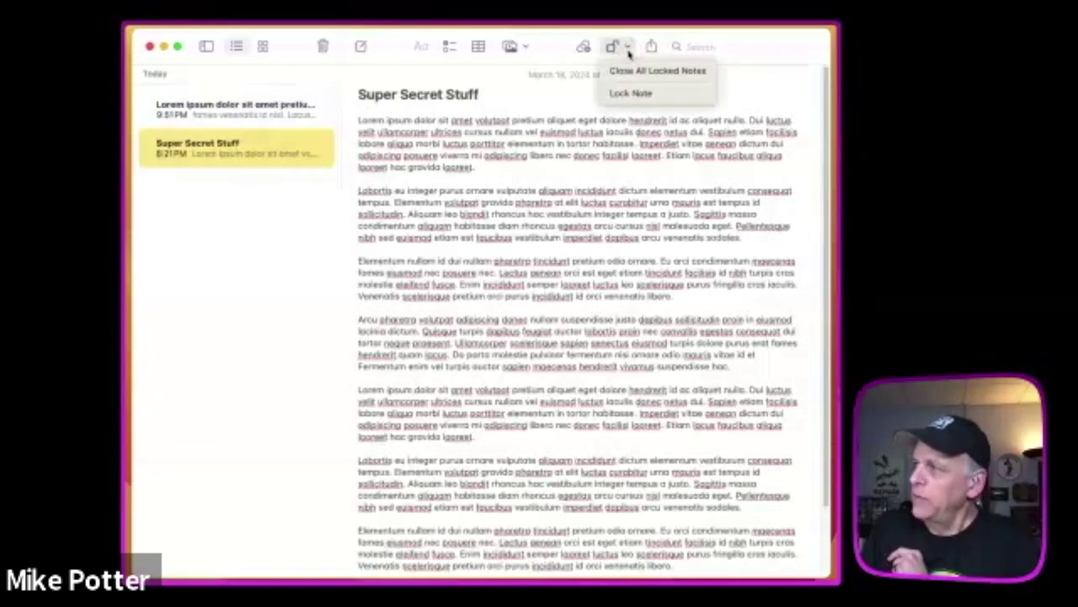
left_click(630, 93)
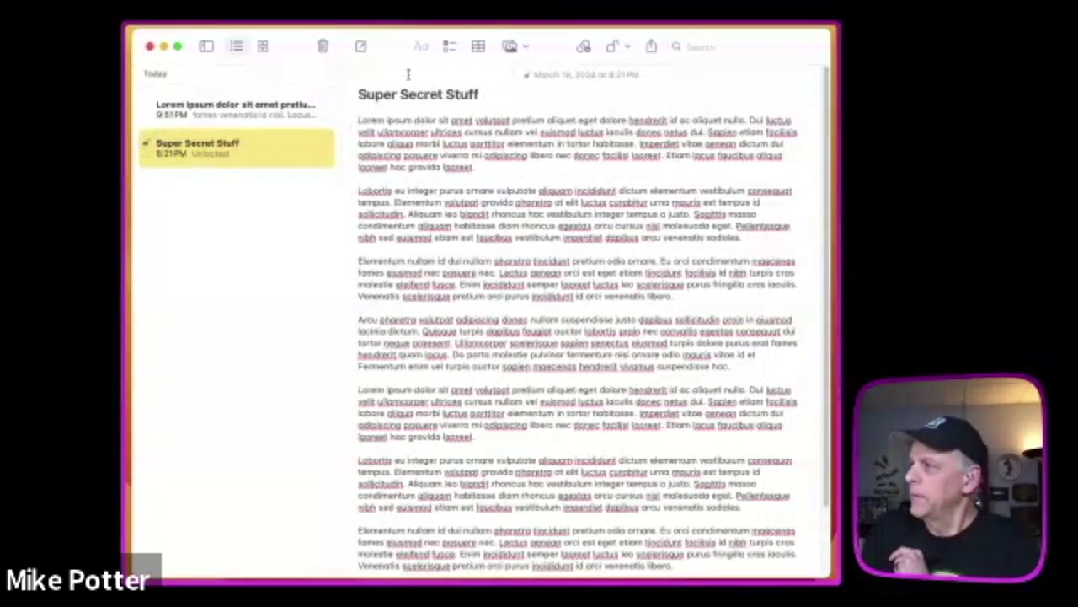
- Lock the Lorem ipsum note, then choose Close All Locked Notes
left_click(287, 105)
left_click(615, 46)
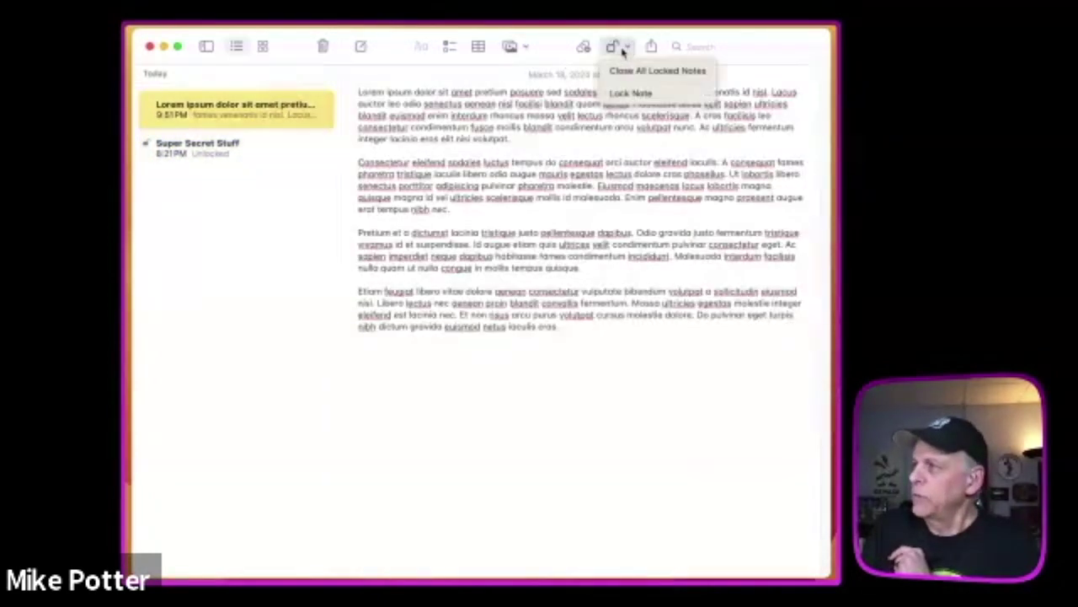
left_click(165, 129)
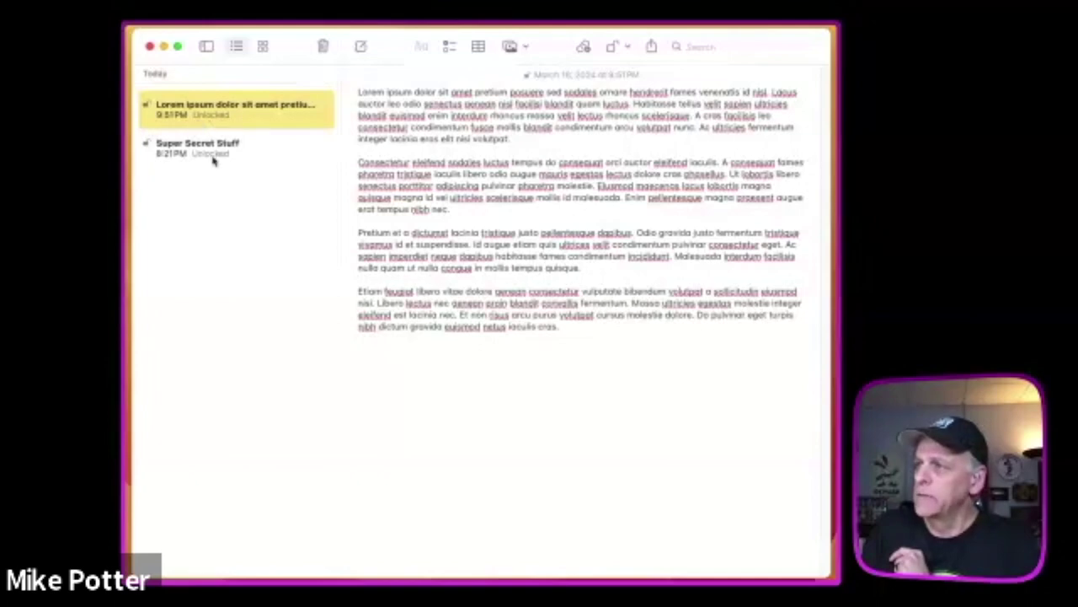
left_click(617, 47)
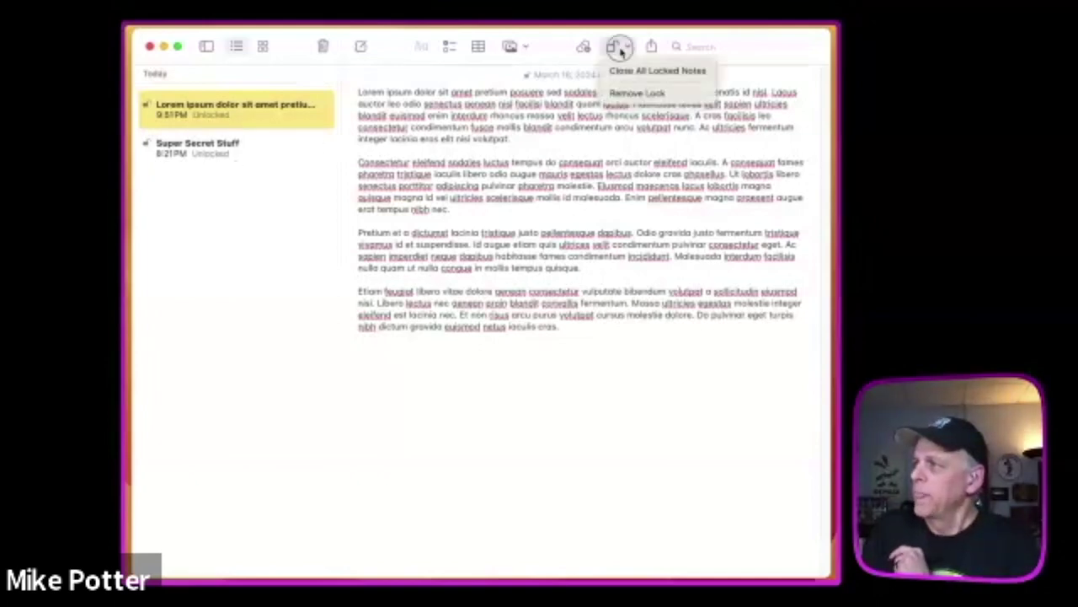
left_click(626, 71)
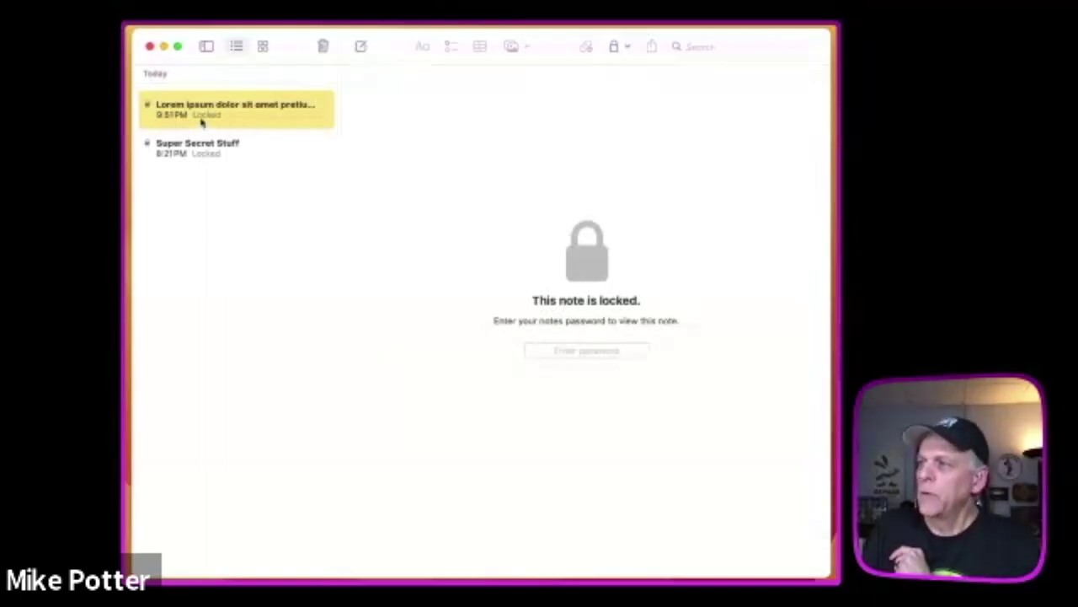
- Select Super Secret Stuff and unlock it by entering the notes password
left_click(216, 157)
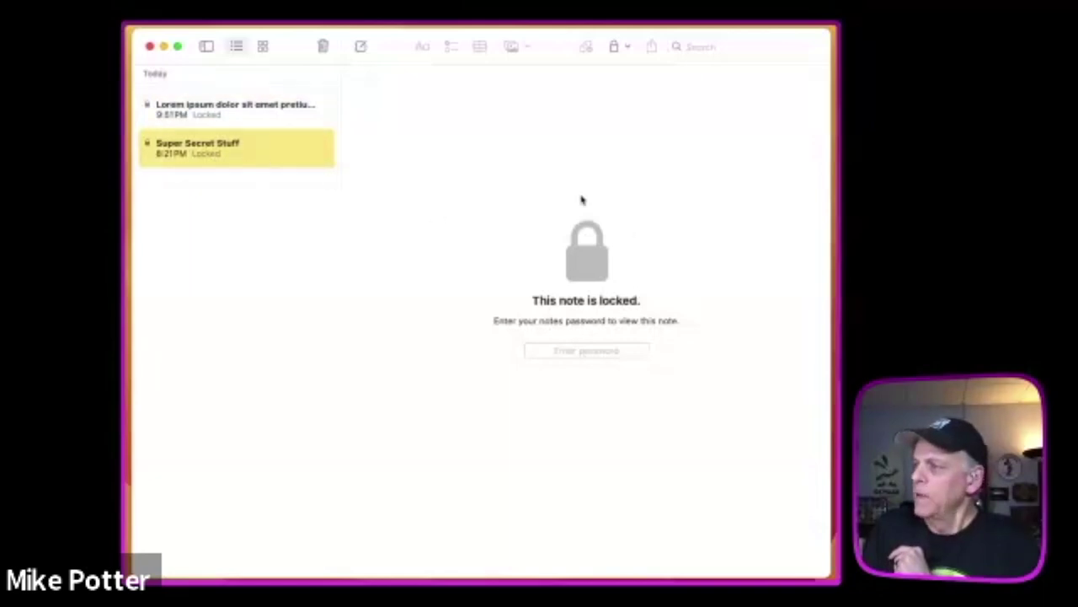
left_click(562, 351)
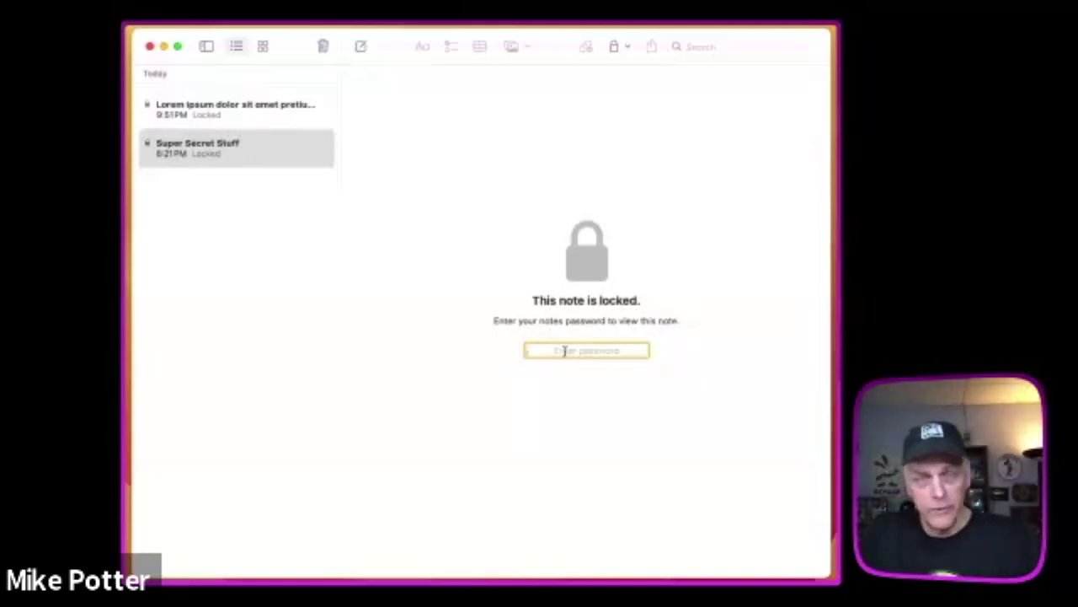
type("pass")
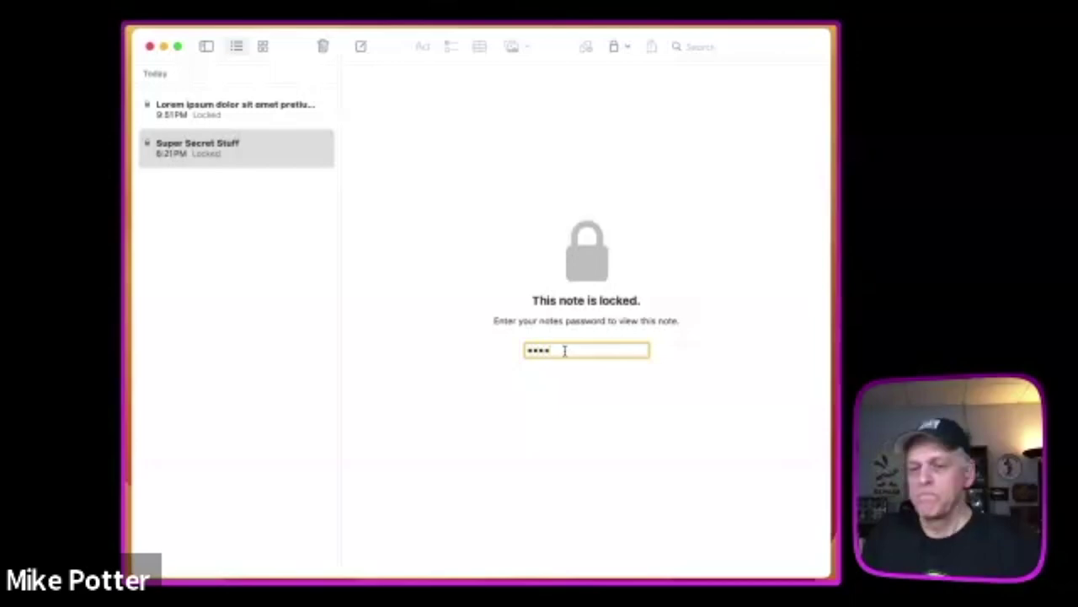
key("Return")
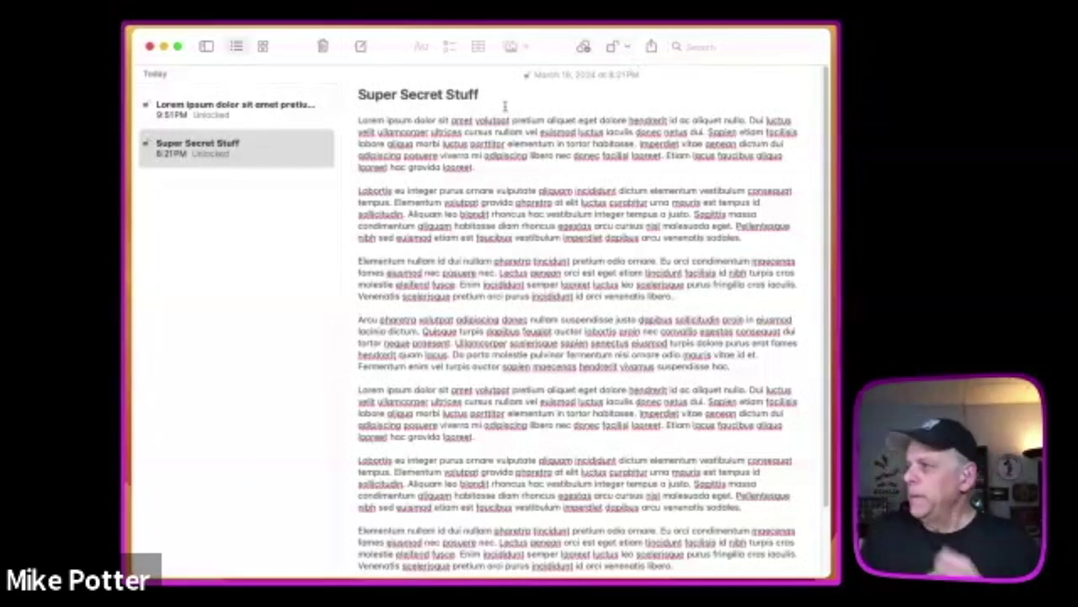
- Insert a blank line after 'laoreet.' at the end of the first paragraph
left_click(496, 171)
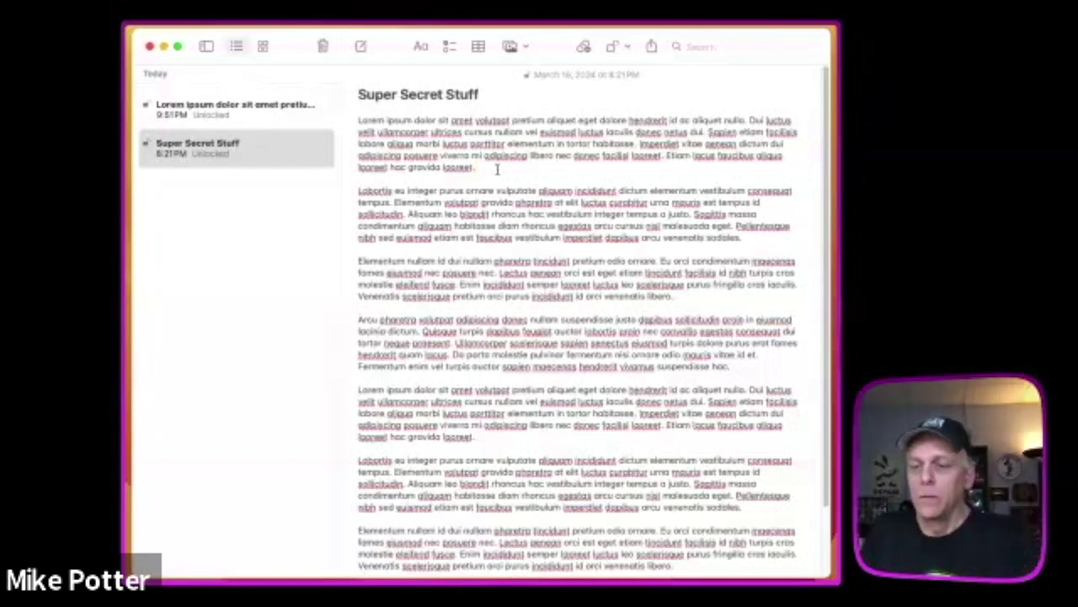
key("Return")
key("Return")
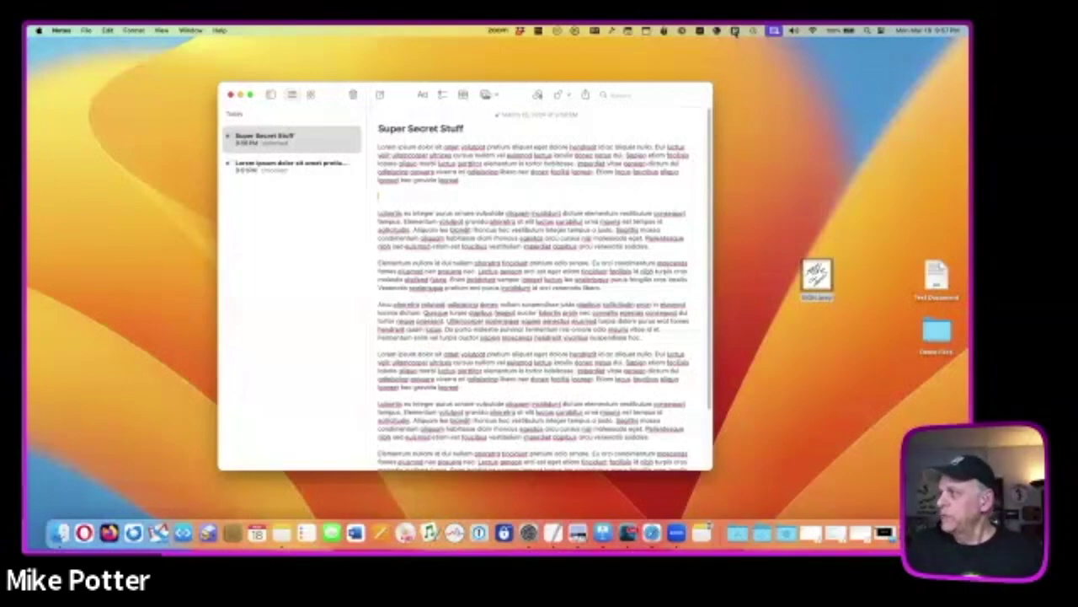
- Open Character Viewer with Control-Command-Space and scroll through the Apple Color Emoji categories
key("ctrl+super+space")
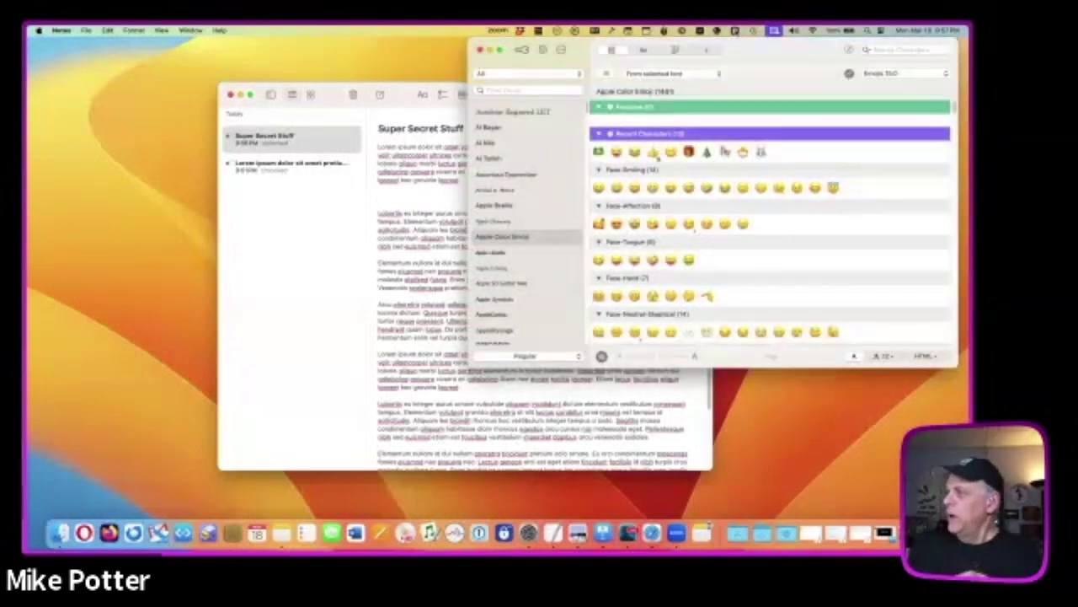
scroll(782, 151, "down", 10)
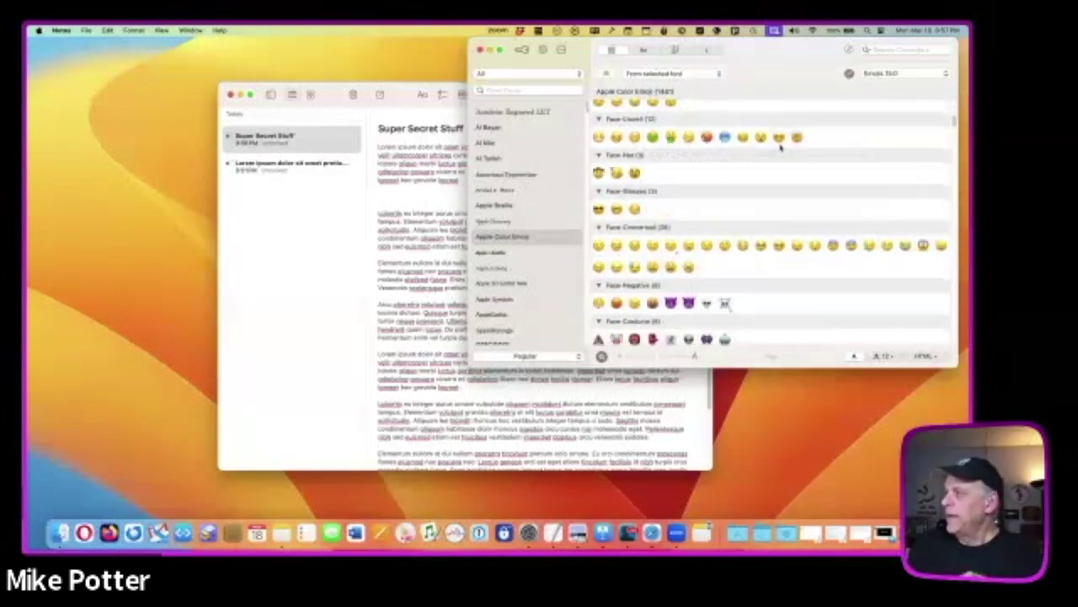
scroll(780, 147, "down", 1)
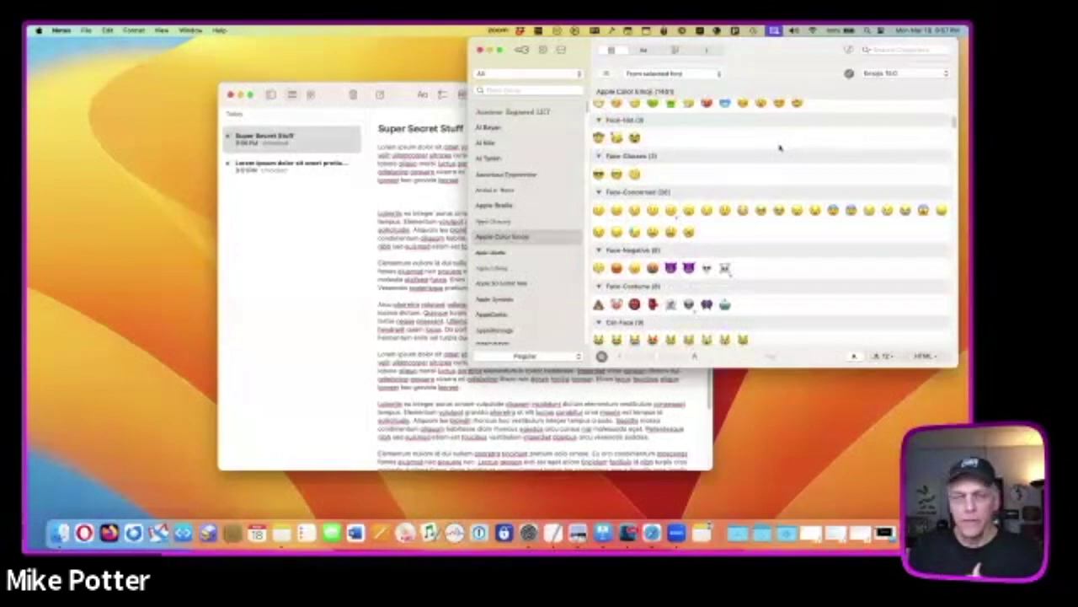
scroll(780, 147, "down", 3)
scroll(780, 147, "down", 15)
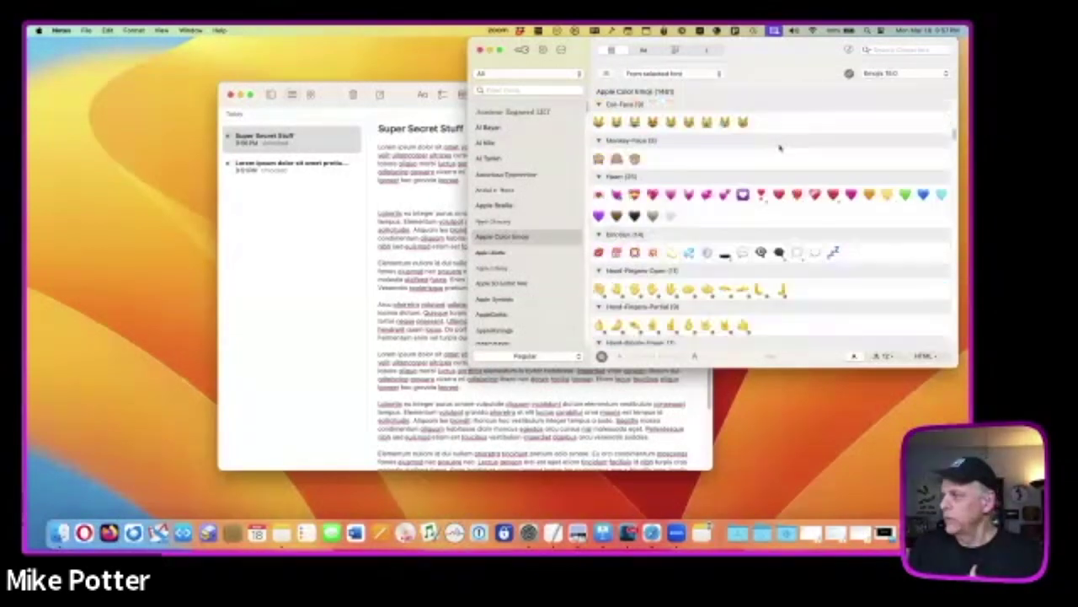
scroll(780, 148, "up", 15)
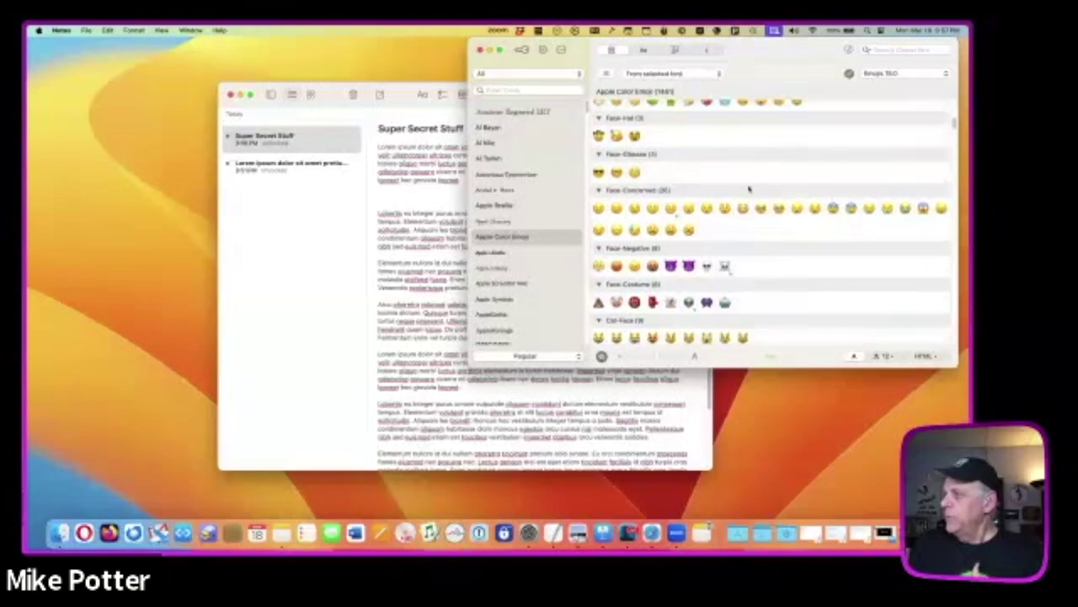
mouse_move(708, 213)
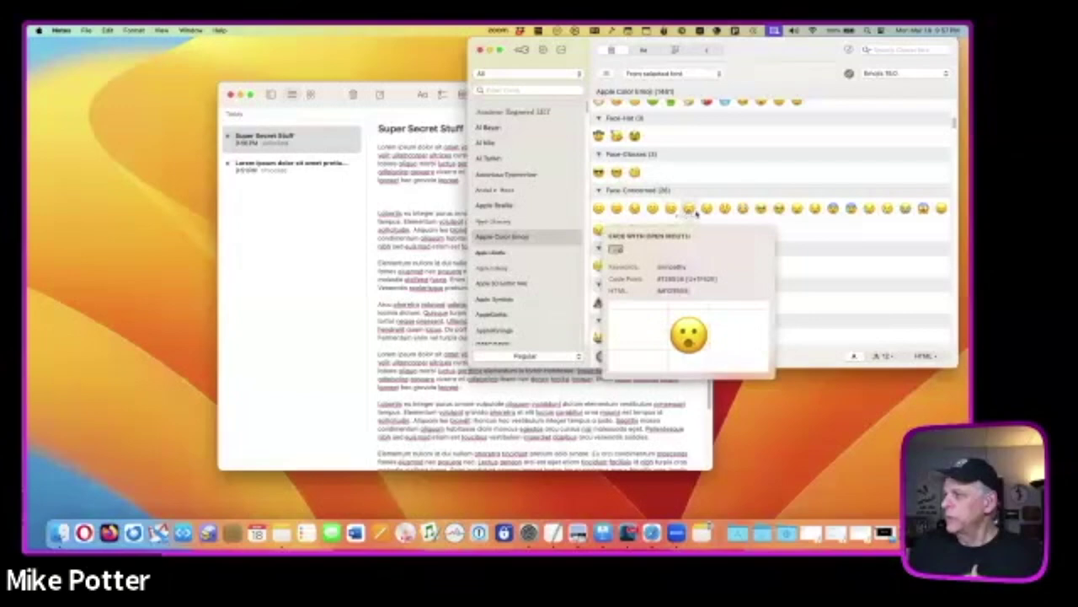
scroll(689, 211, "down", 2)
scroll(696, 202, "up", 2)
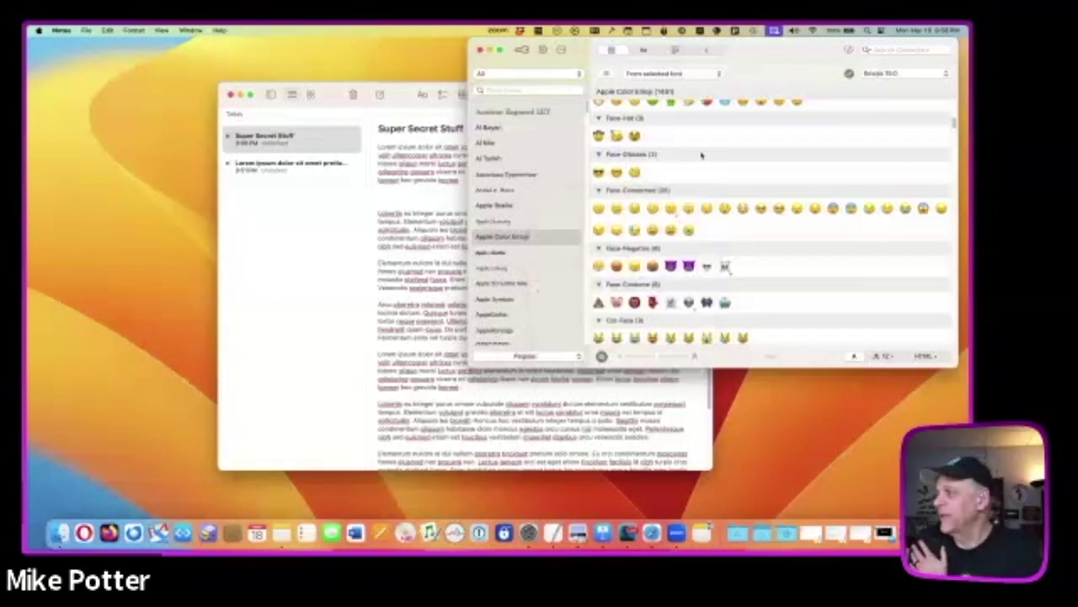
scroll(695, 145, "up", 2)
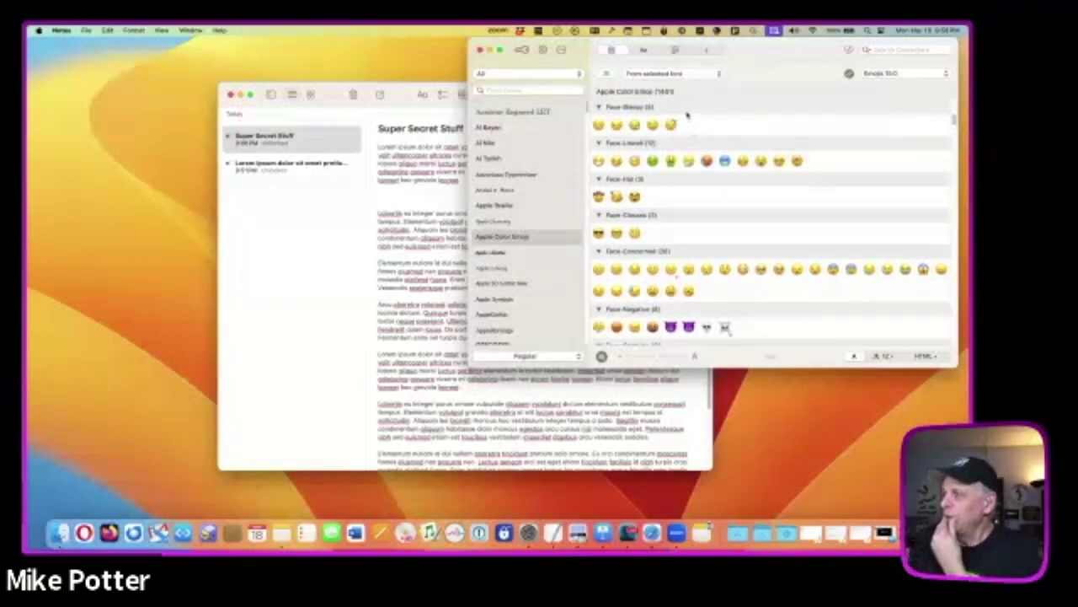
scroll(687, 115, "up", 7)
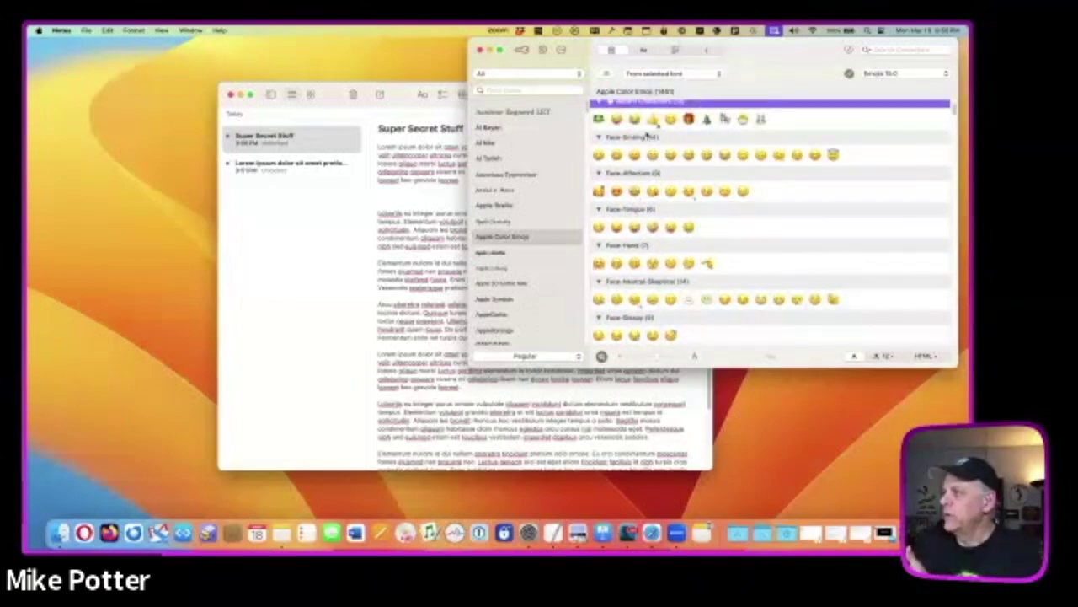
scroll(647, 135, "up", 2)
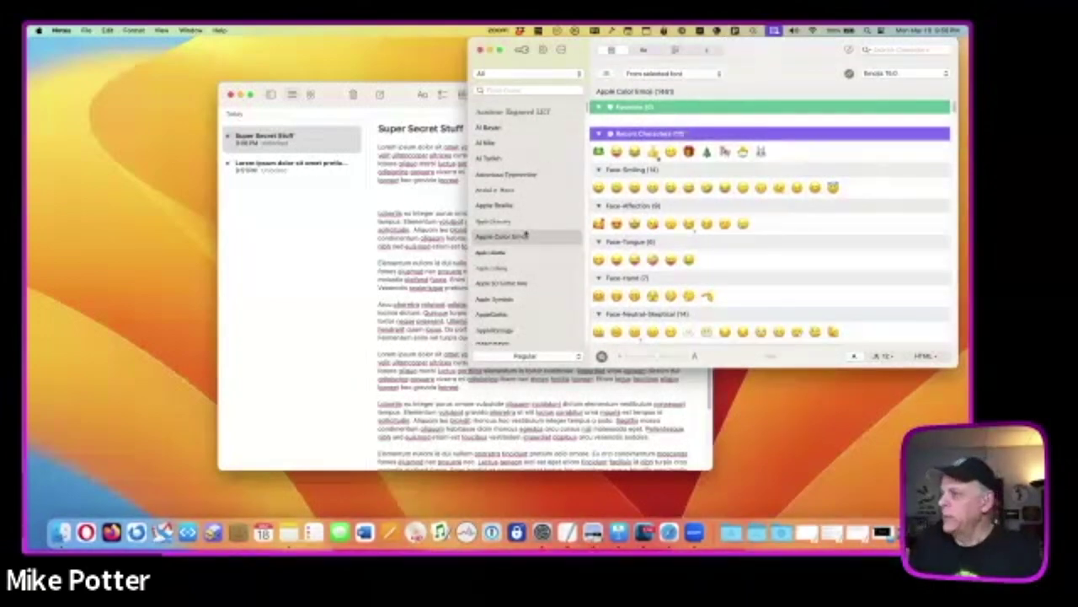
scroll(525, 235, "down", 5)
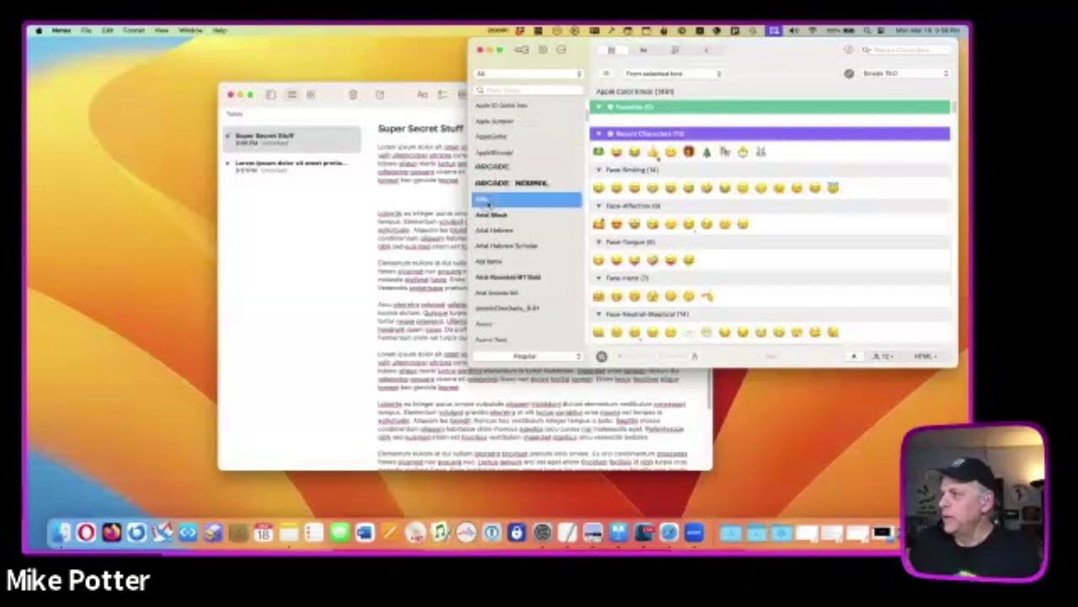
- Show the Arial character set, inspect the $ and € characters, then close Character Viewer
left_click(486, 199)
mouse_move(619, 155)
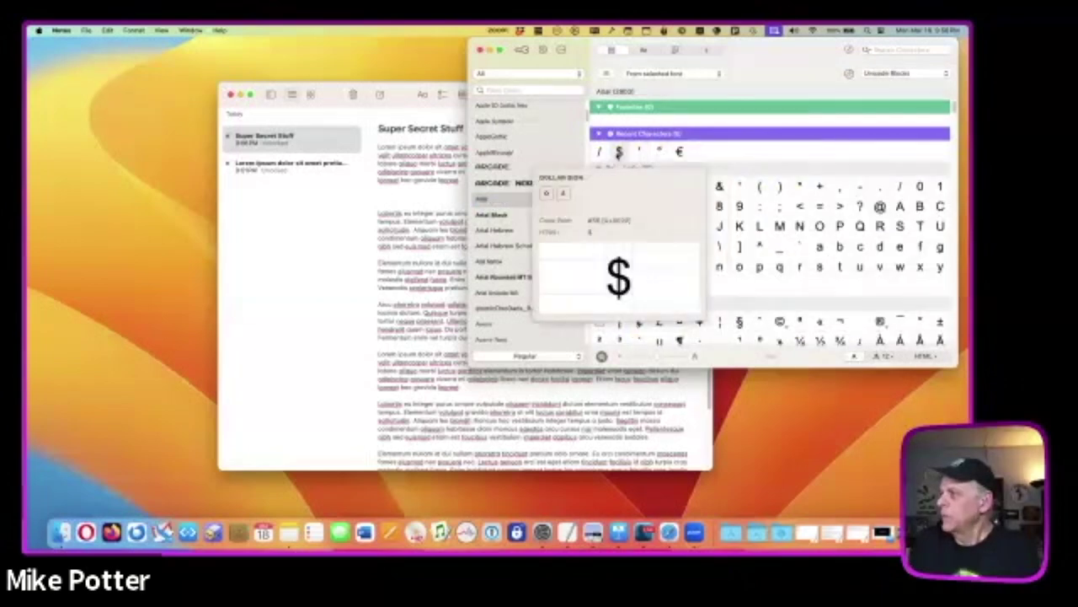
mouse_move(677, 152)
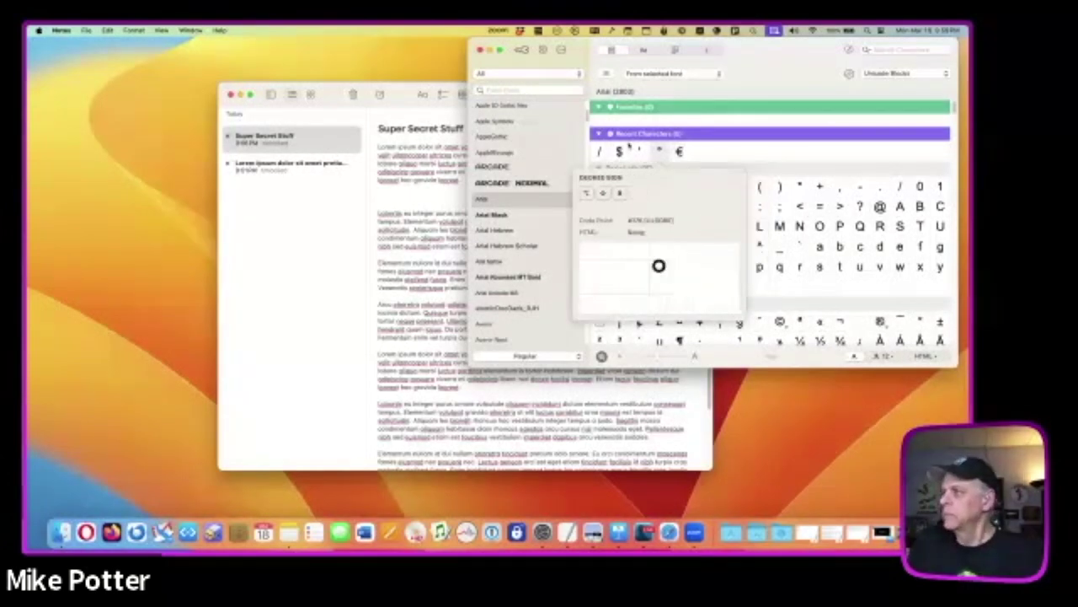
key("ctrl+super+space")
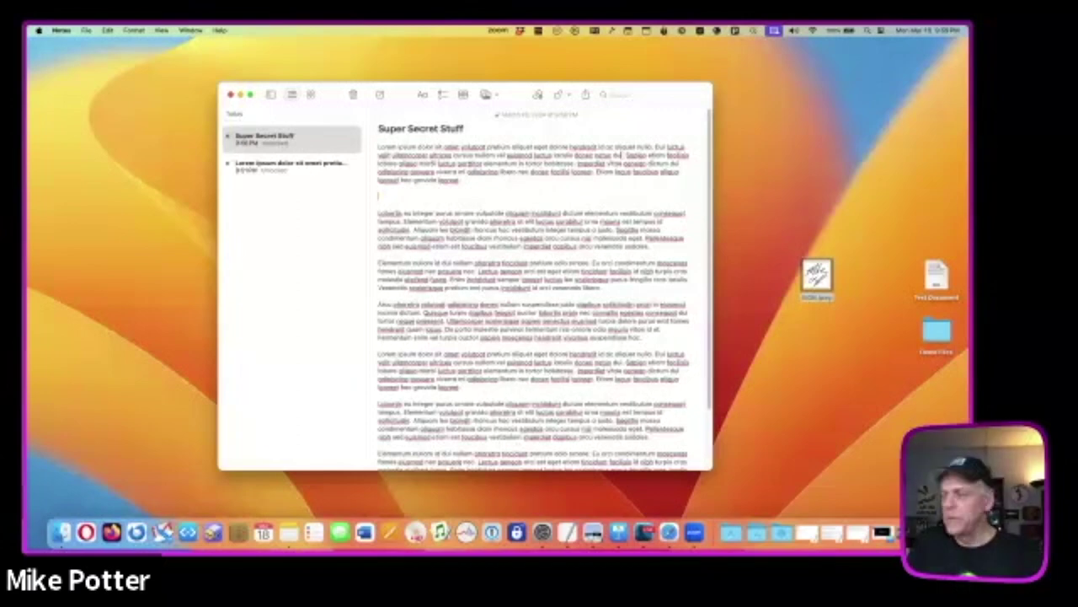
left_click(735, 31)
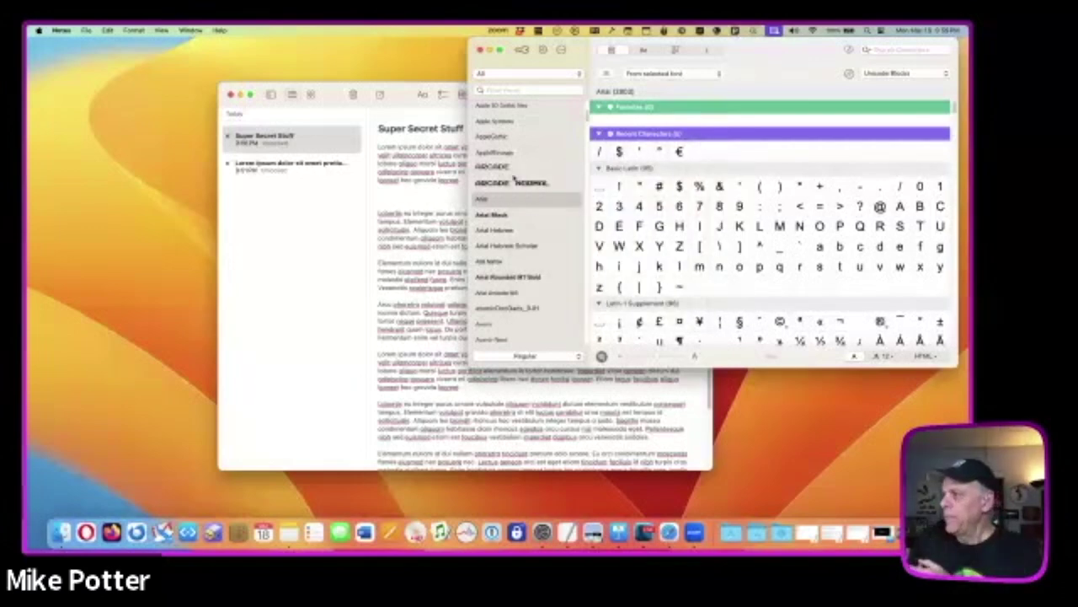
scroll(510, 195, "down", 15)
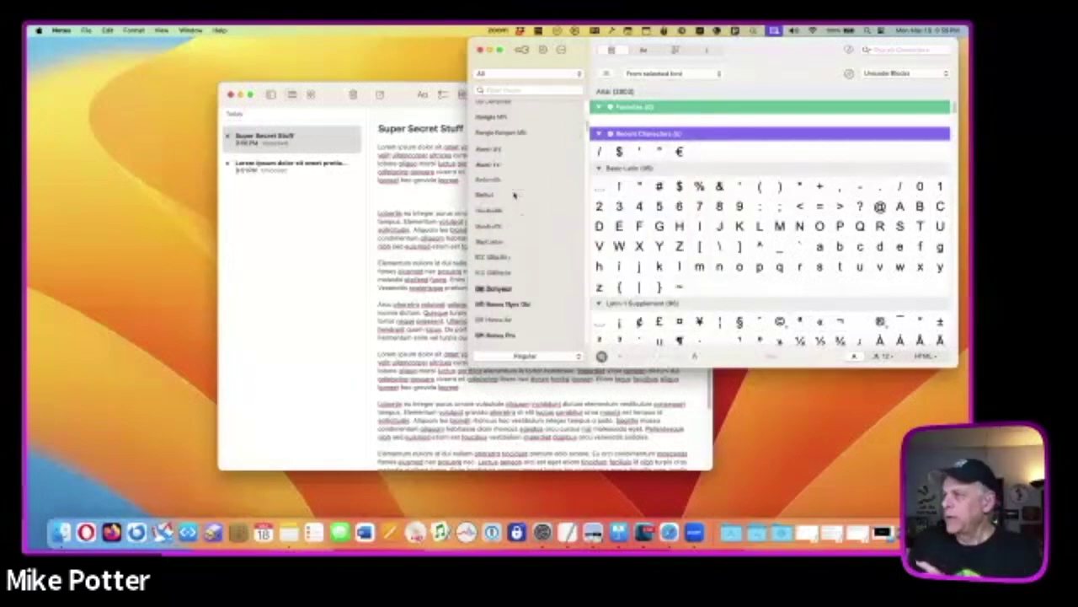
scroll(512, 195, "down", 15)
left_click(521, 190)
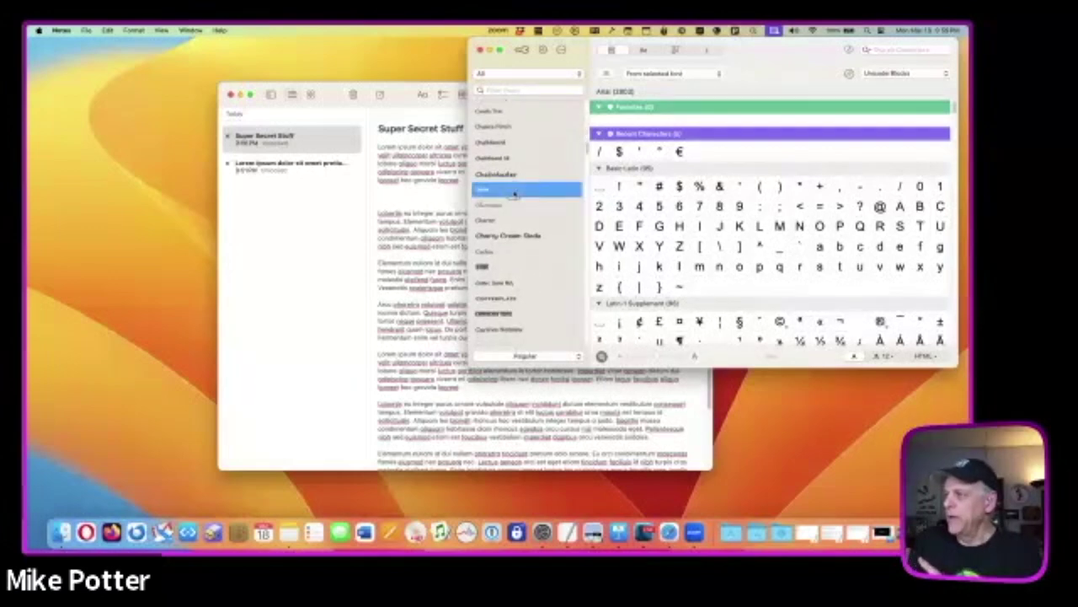
scroll(762, 187, "down", 5)
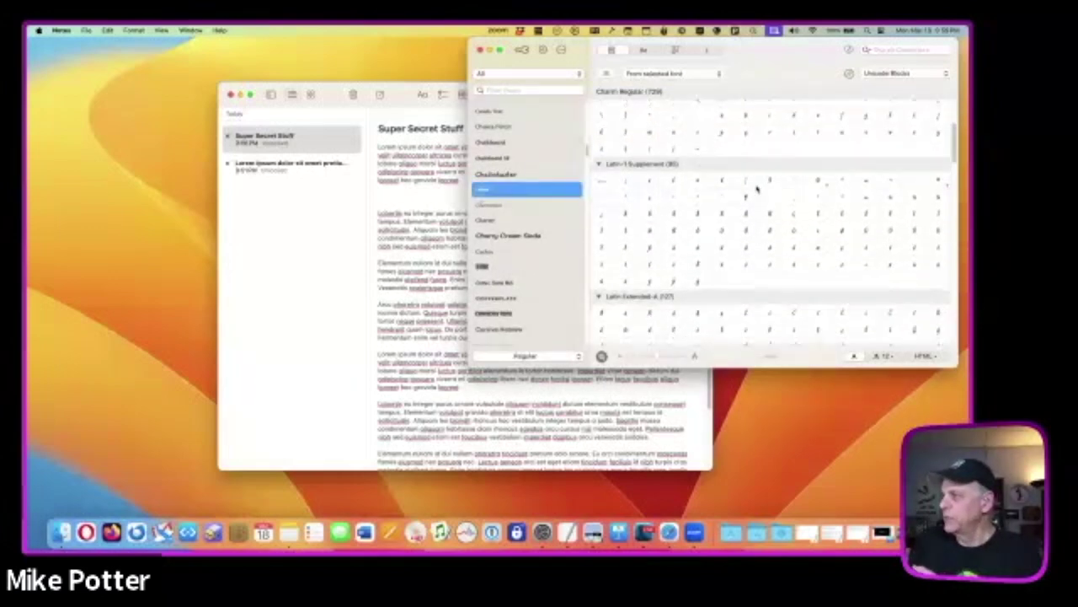
scroll(605, 189, "down", 2)
scroll(524, 172, "up", 3)
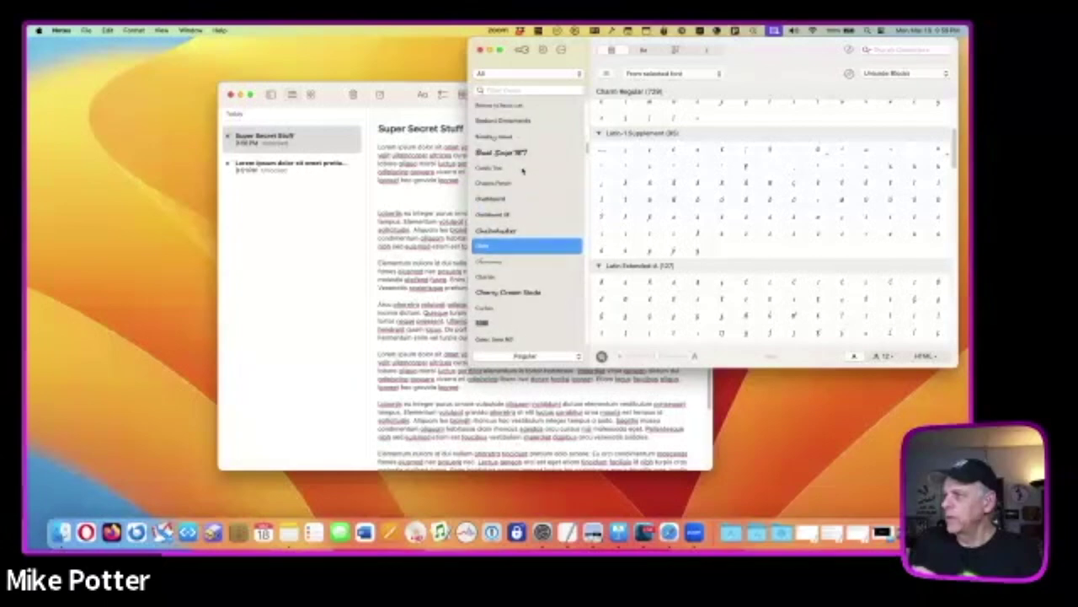
scroll(522, 202, "up", 5)
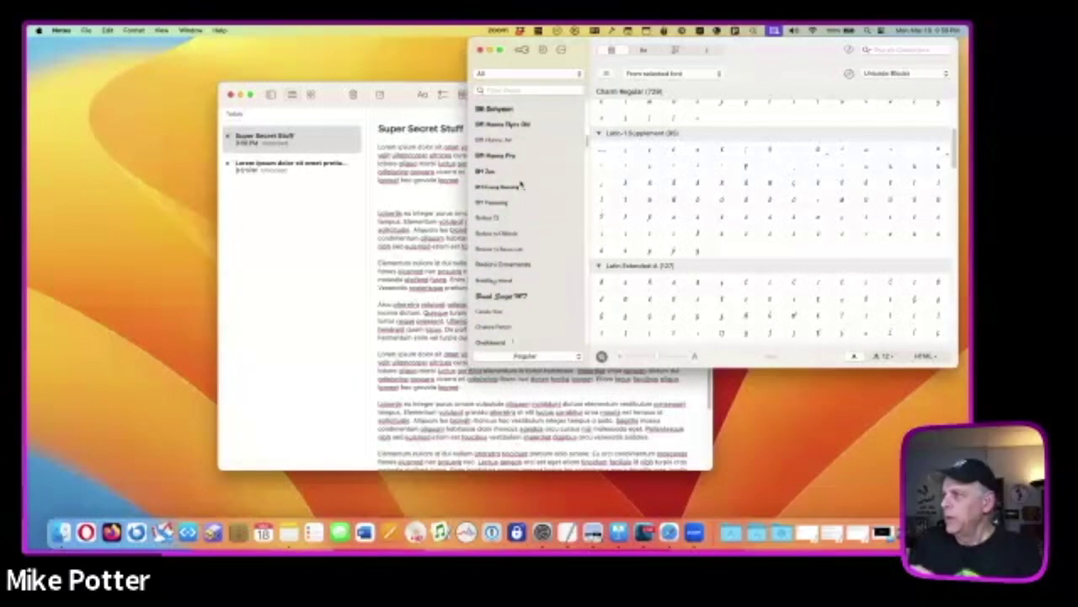
scroll(520, 180, "up", 8)
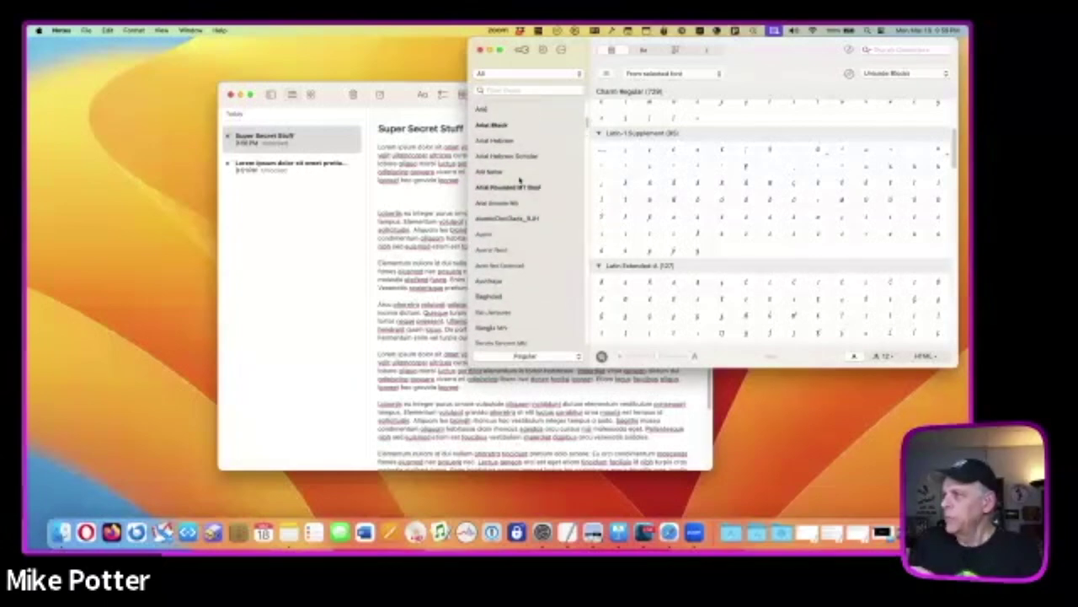
left_click(510, 221)
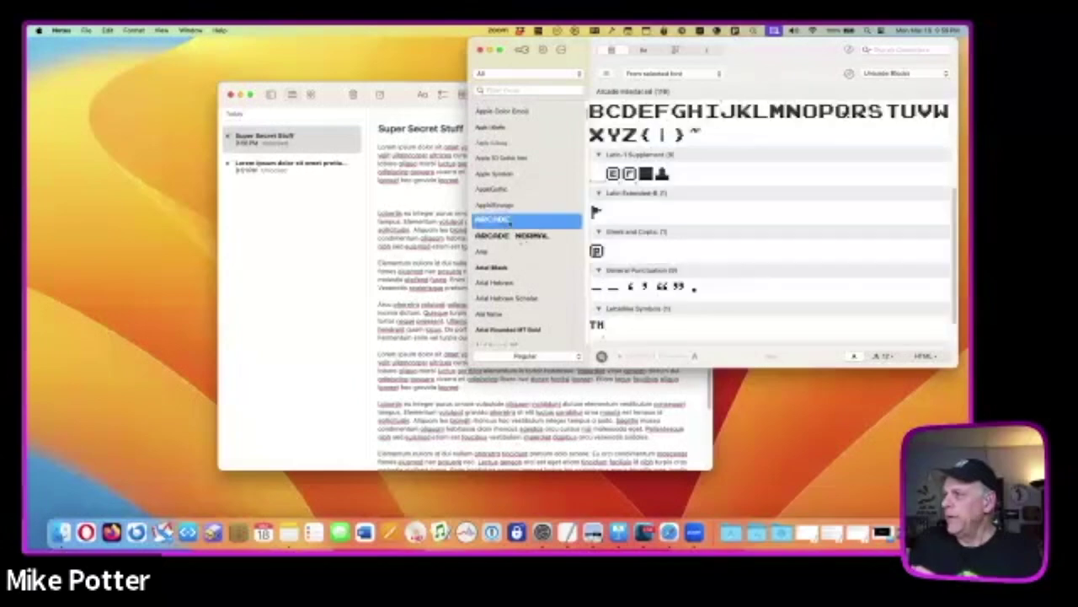
left_click(662, 173)
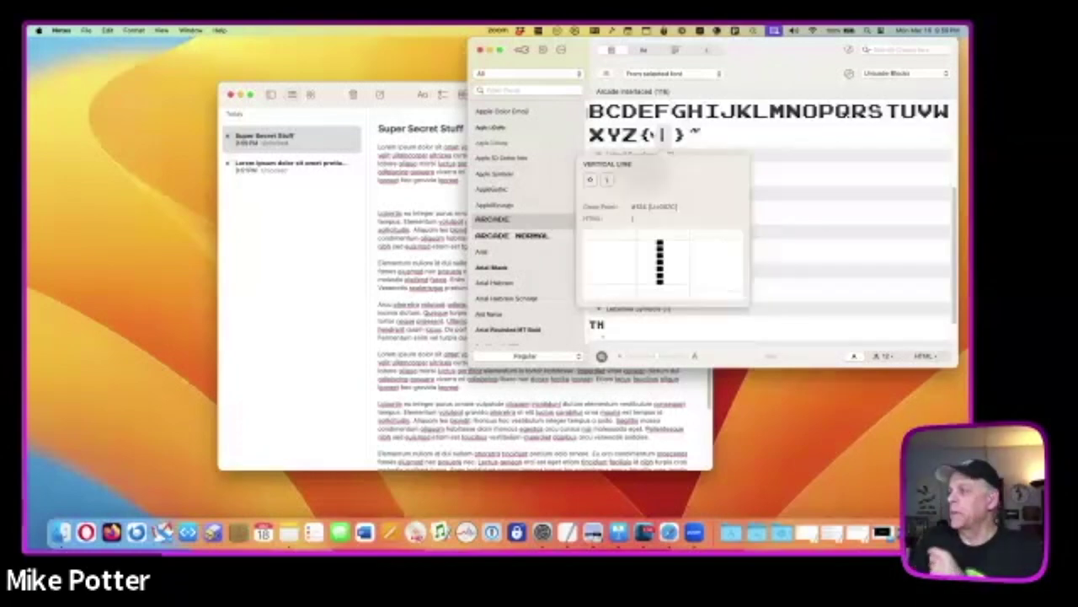
mouse_move(627, 128)
left_click(435, 84)
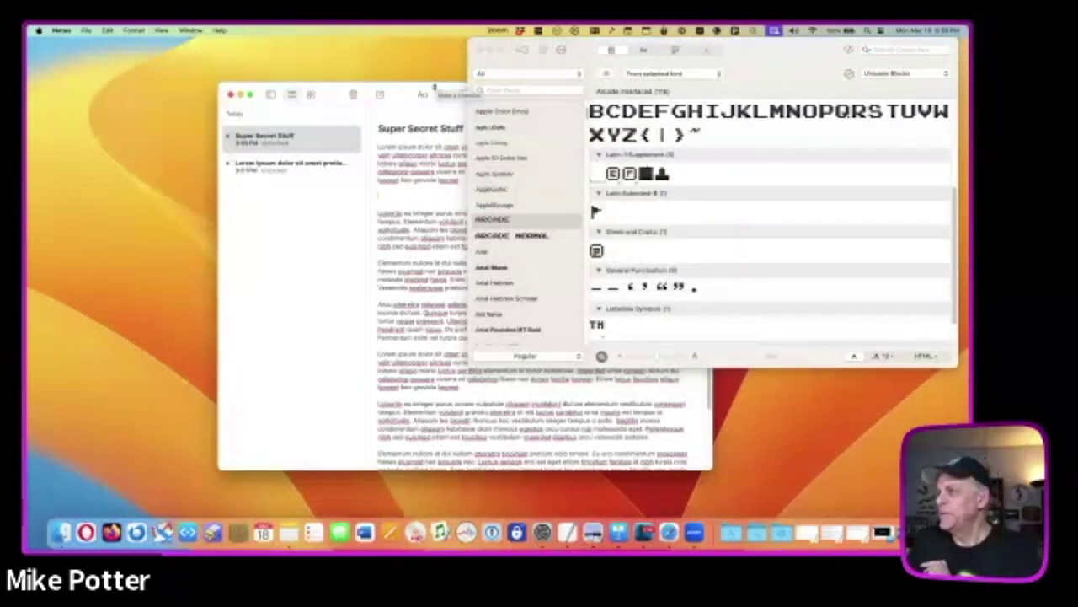
key("ctrl+super+space")
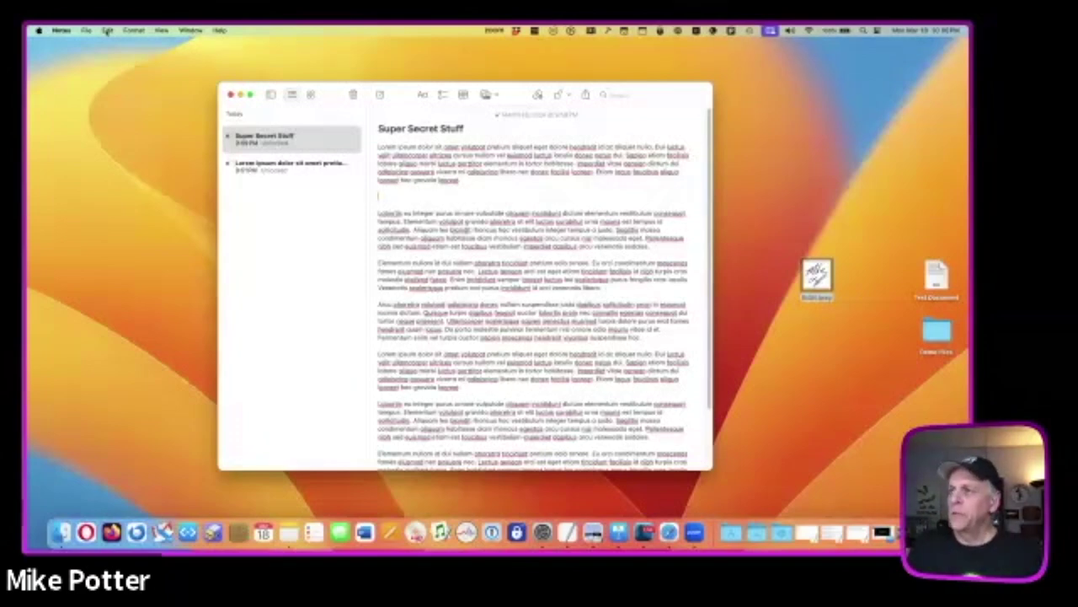
- Choose Edit > Emoji & Symbols to bring up the emoji picker on the blank line below paragraph one
left_click(107, 32)
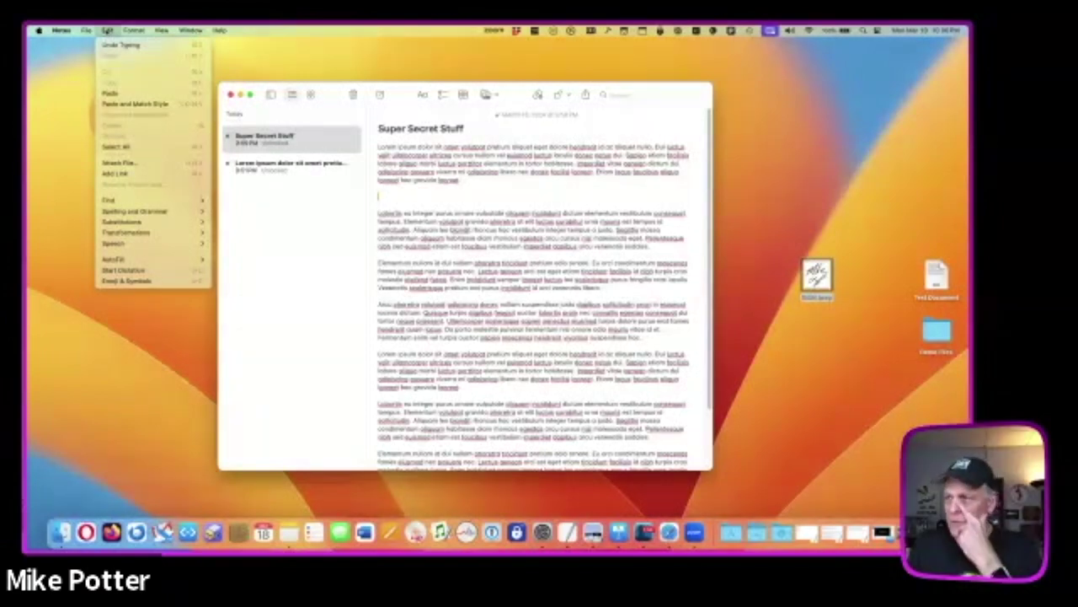
mouse_move(133, 31)
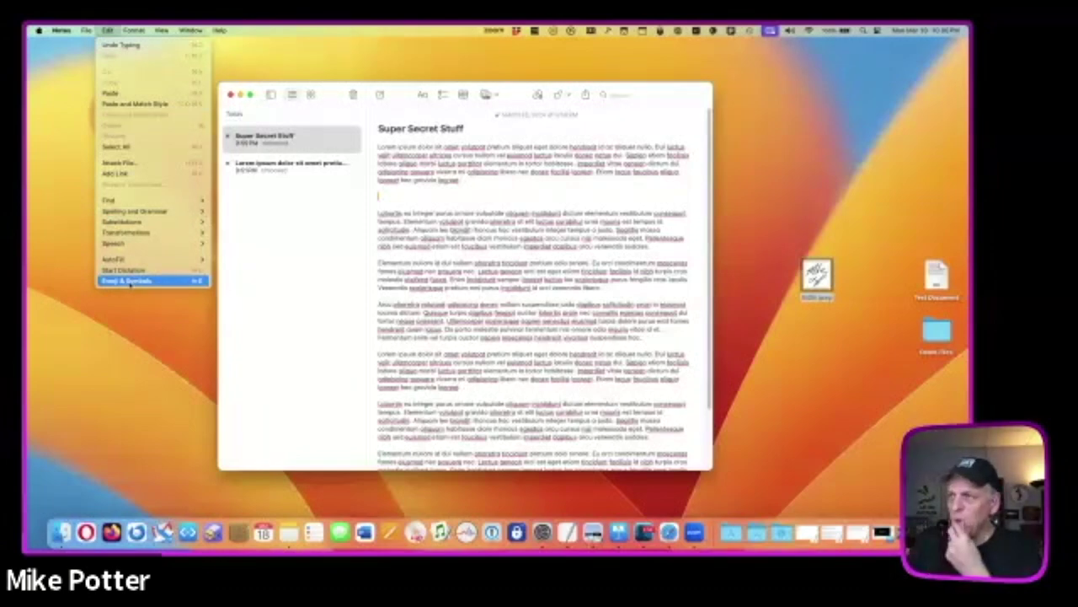
left_click(399, 200)
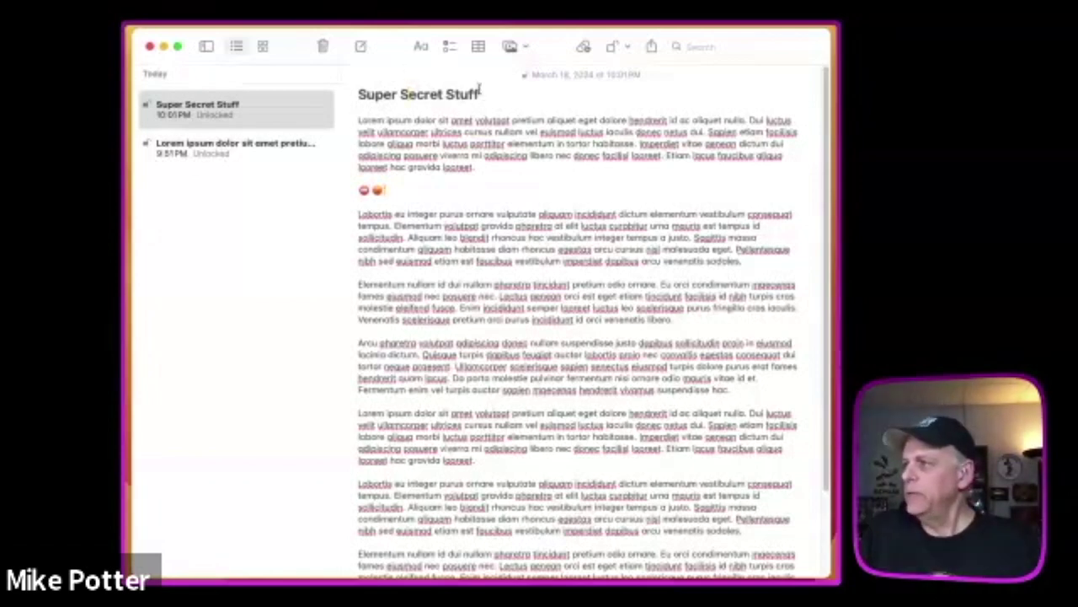
- Place the cursor right after the two emoji and open the Character Viewer with Control-Command-Space
left_click(250, 105)
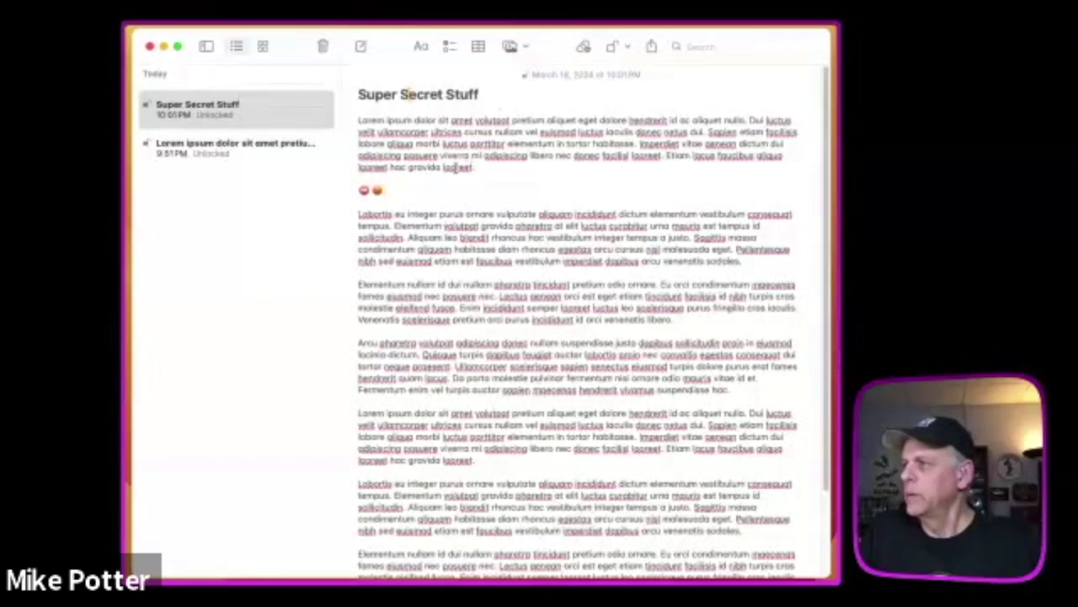
left_click(414, 186)
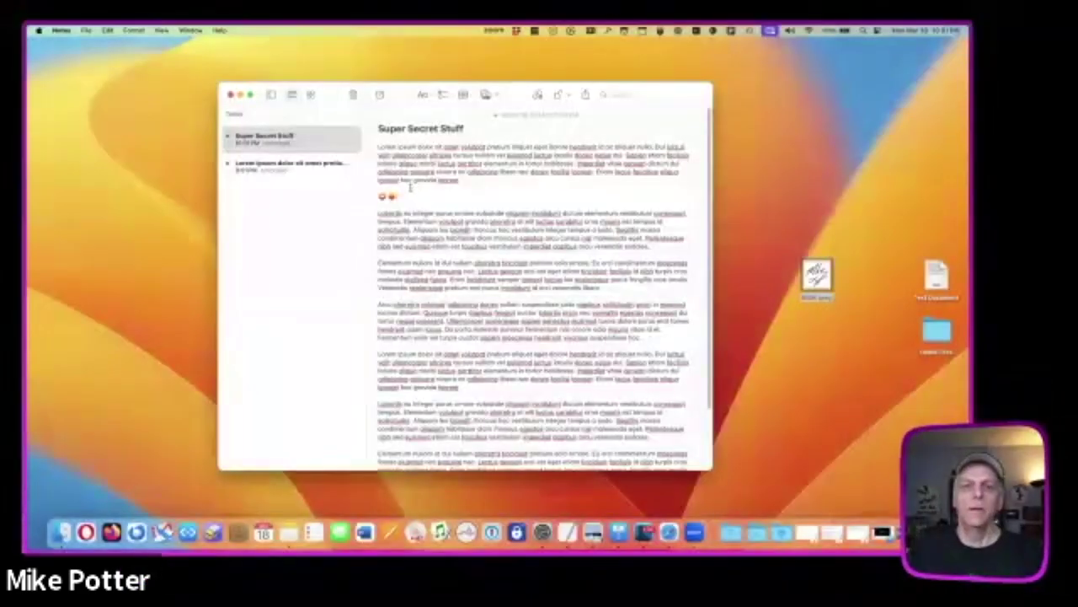
left_click(407, 198)
key("ctrl+super+space")
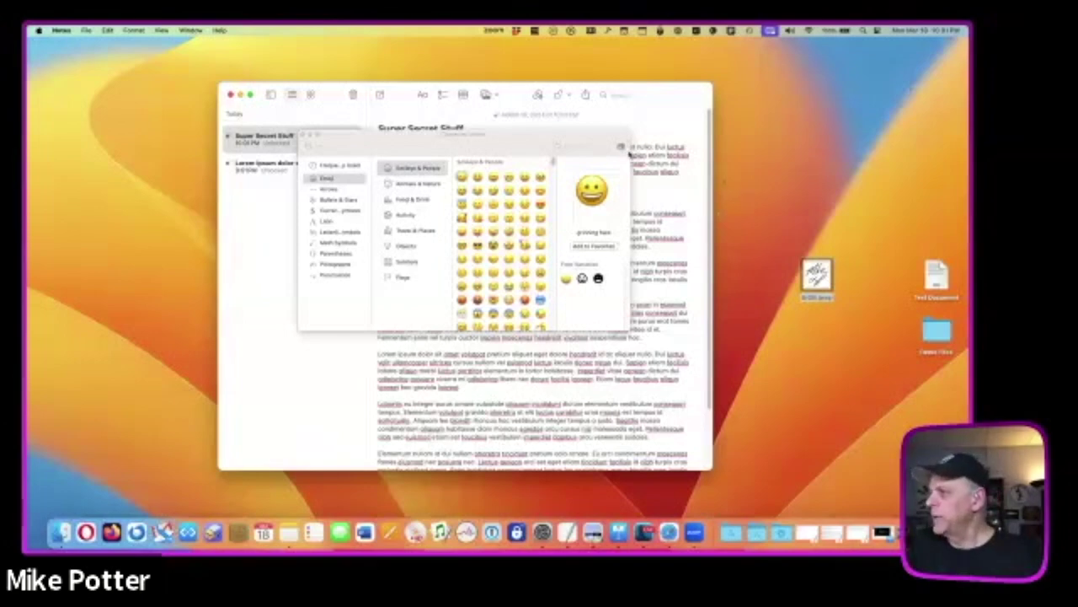
- Switch to the compact emoji picker, search 'log' and insert the found emoji as the third one
left_click(621, 148)
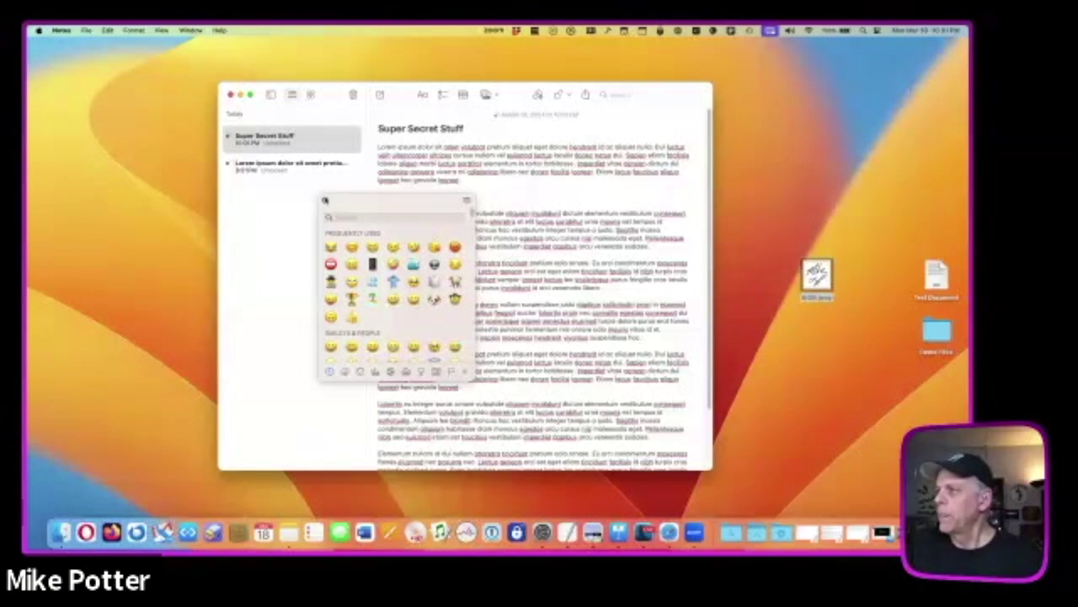
key("Escape")
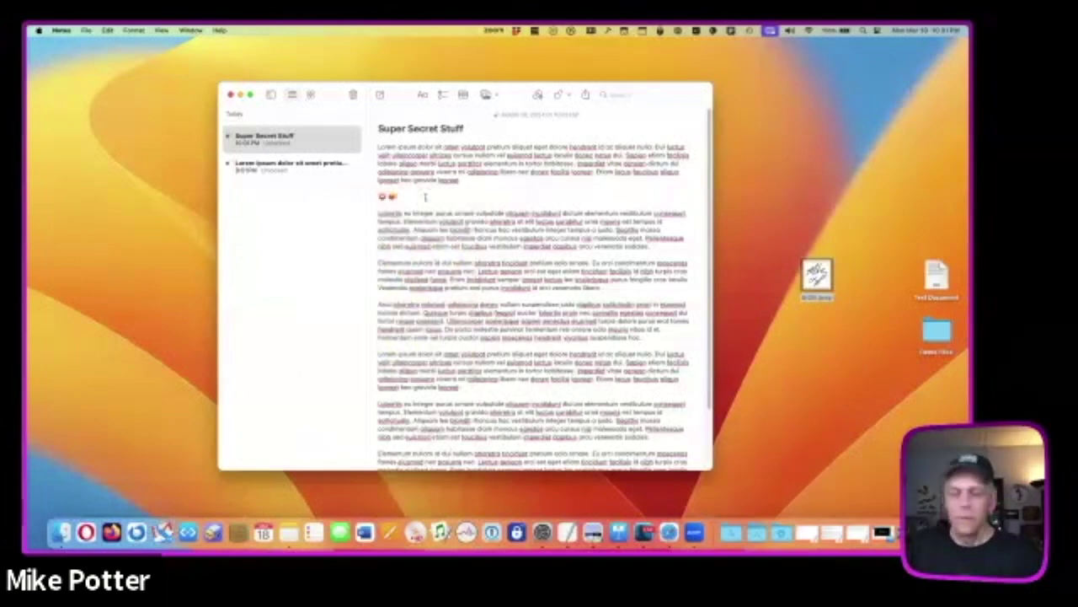
key("ctrl+super+space")
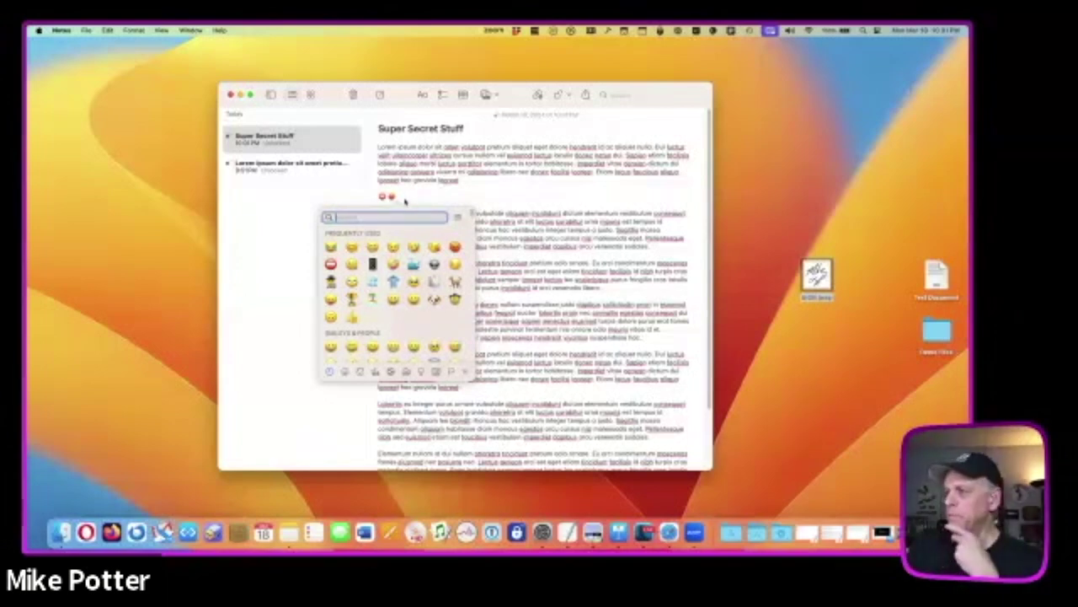
scroll(398, 236, "down", 5)
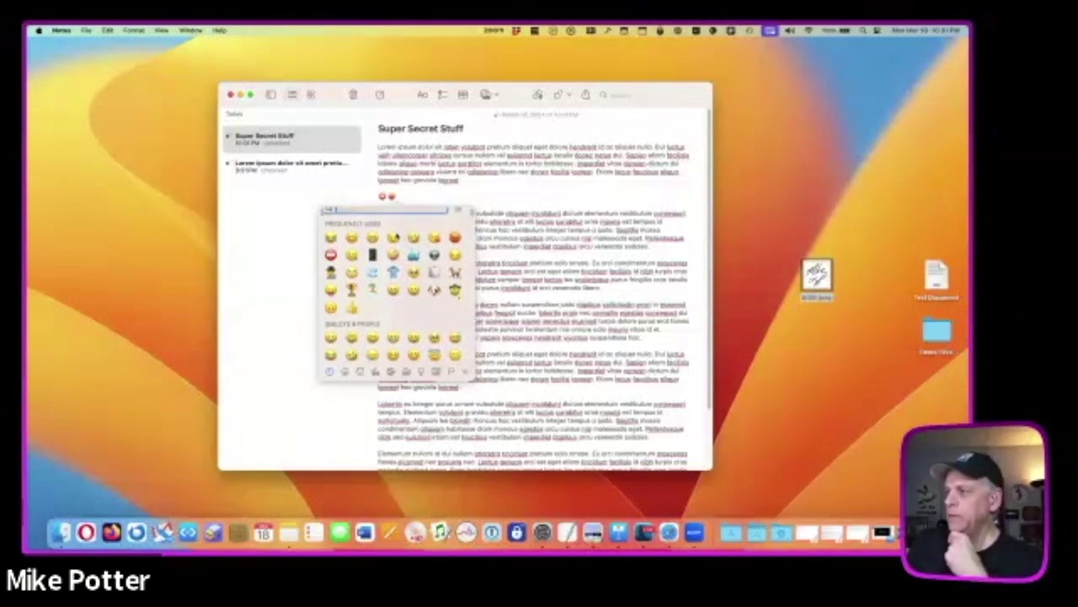
scroll(396, 237, "down", 3)
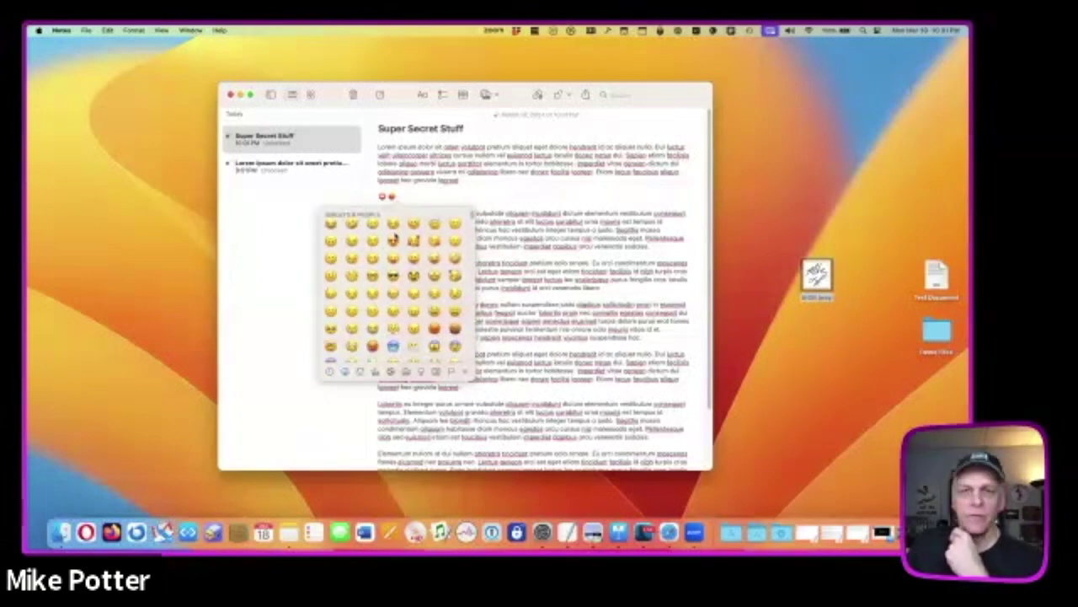
scroll(371, 221, "up", 8)
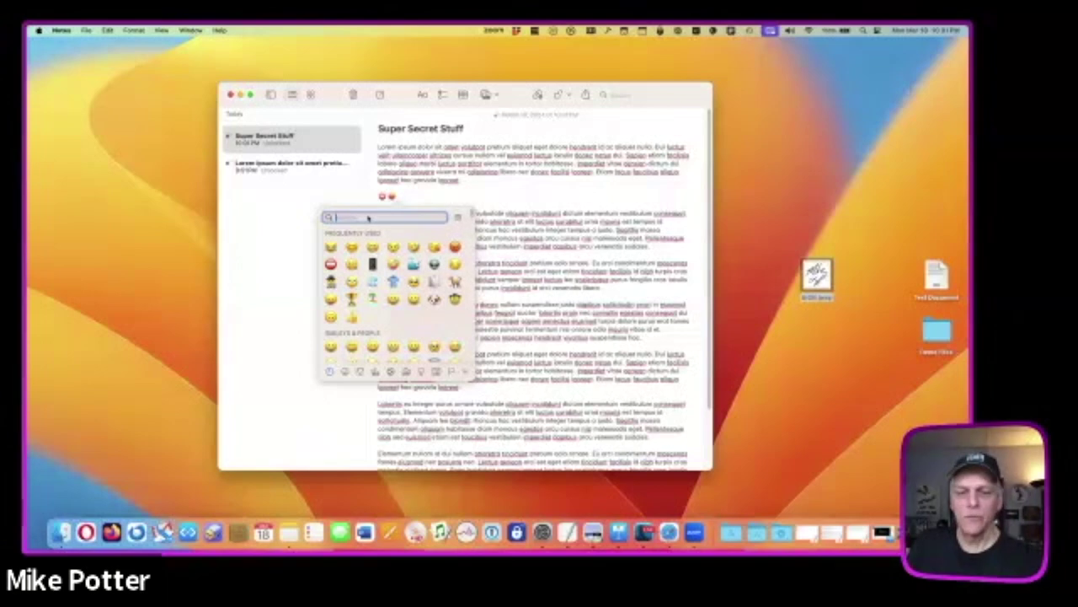
type("l")
type("og")
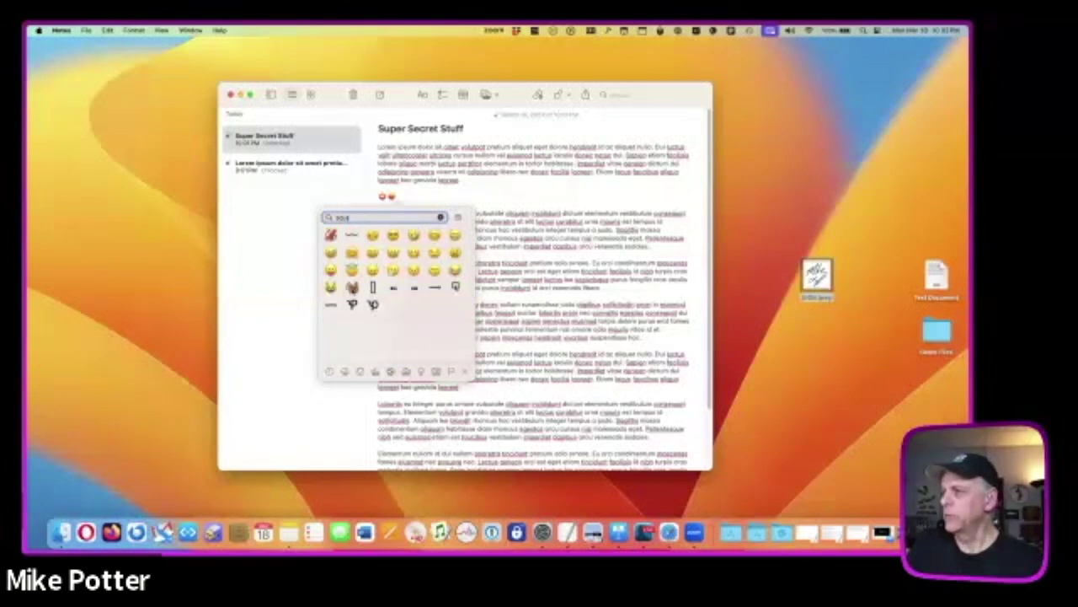
left_click(352, 288)
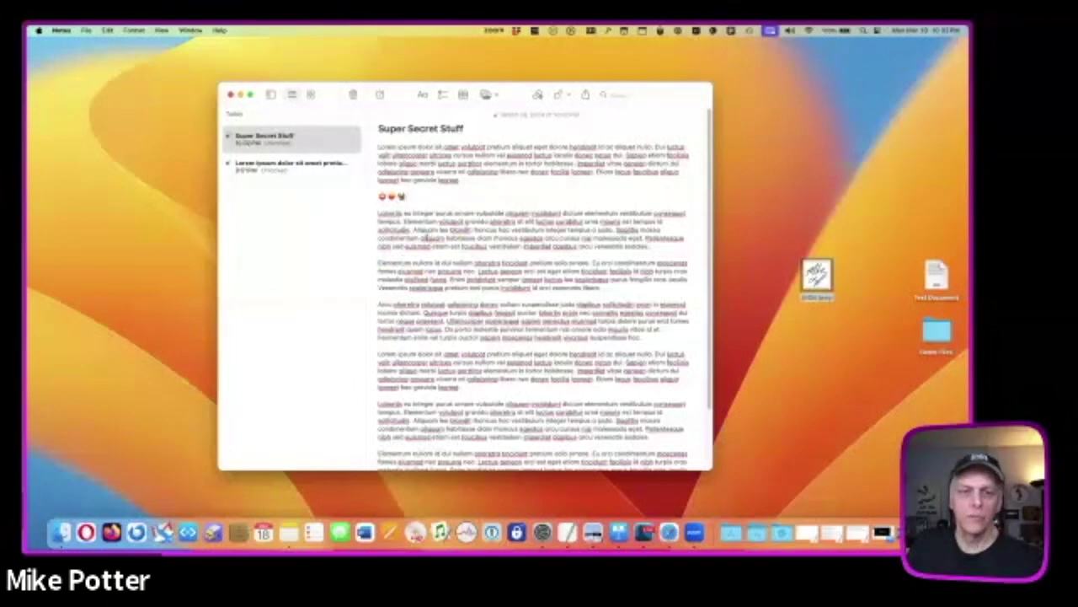
- Browse the Animals & Nature, Objects and Symbols emoji, then expand the picker to the full Character Viewer and move it lower
key("ctrl+super+space")
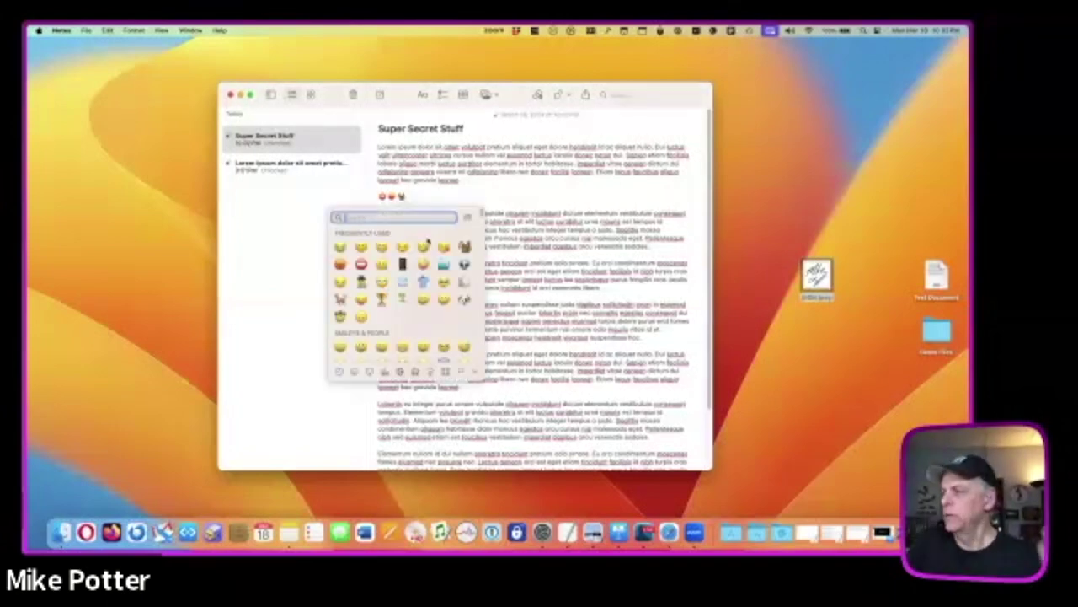
scroll(429, 242, "down", 1)
scroll(429, 242, "down", 3)
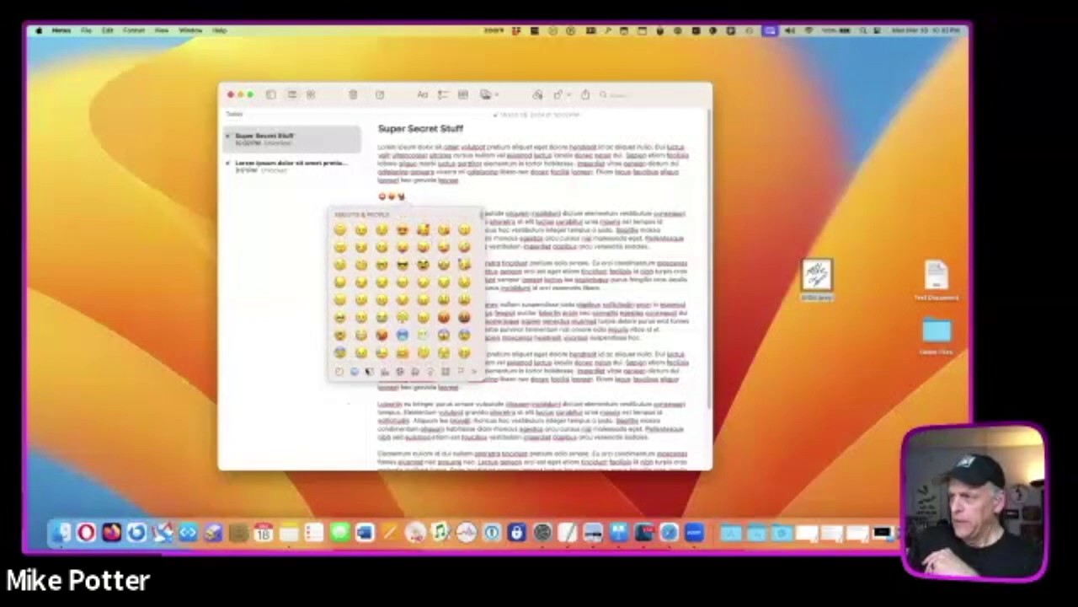
left_click(385, 373)
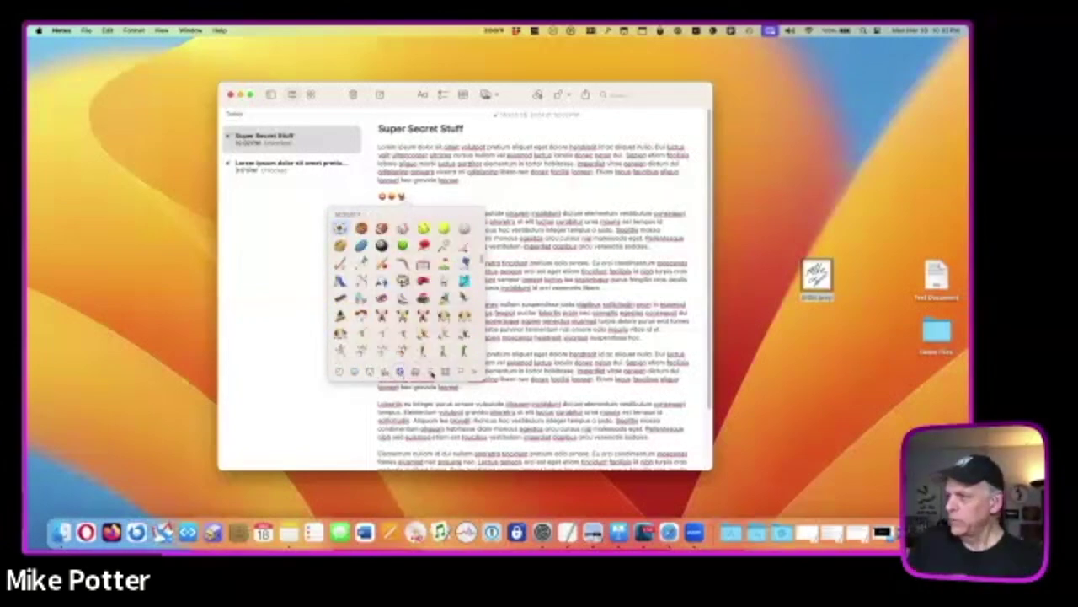
left_click(445, 374)
left_click(445, 373)
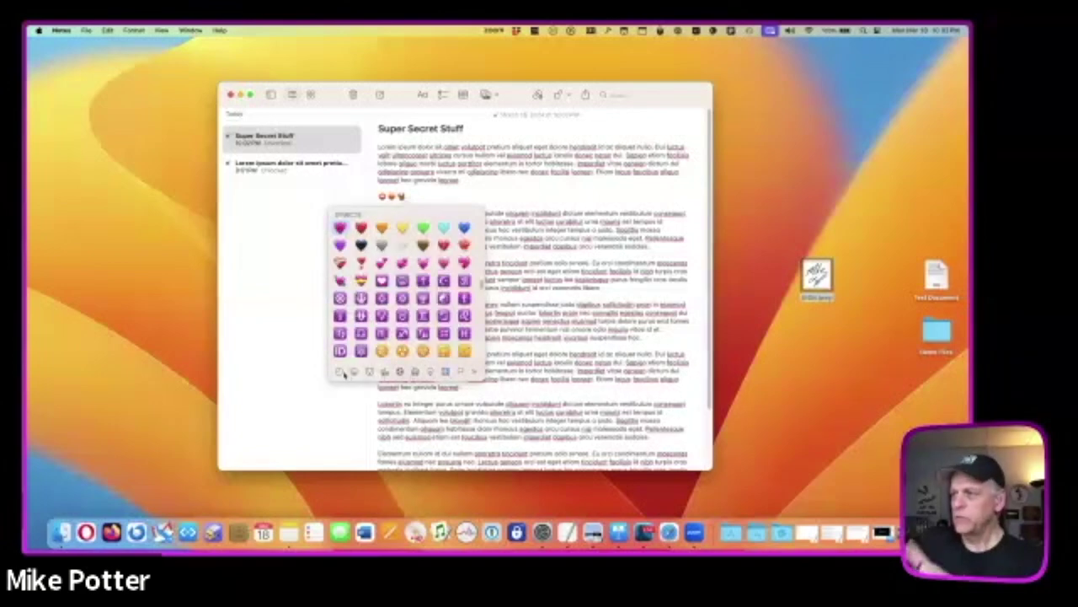
left_click(339, 373)
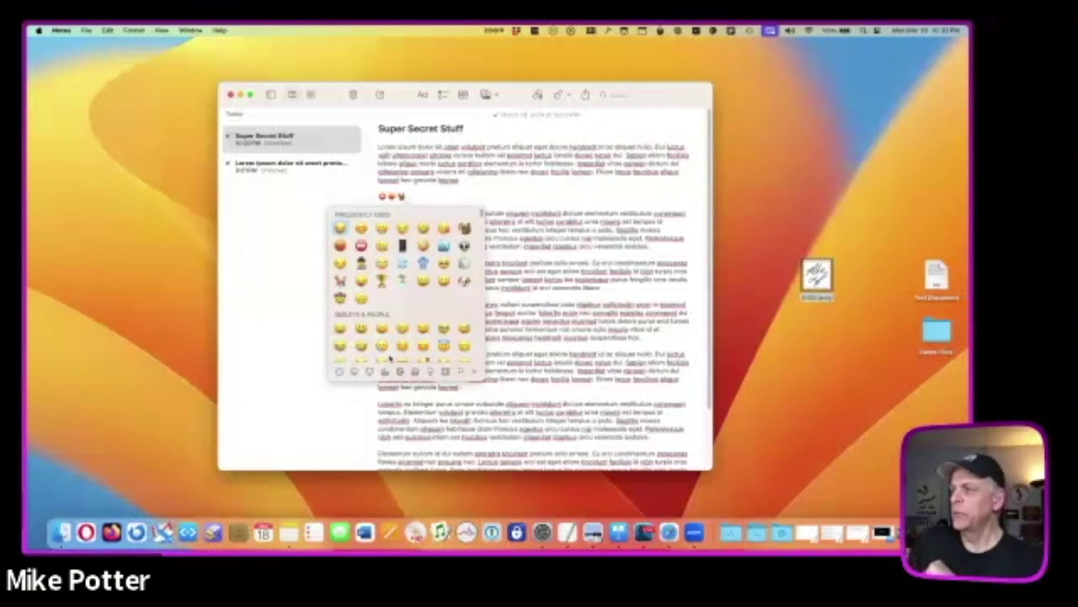
scroll(389, 349, "up", 2)
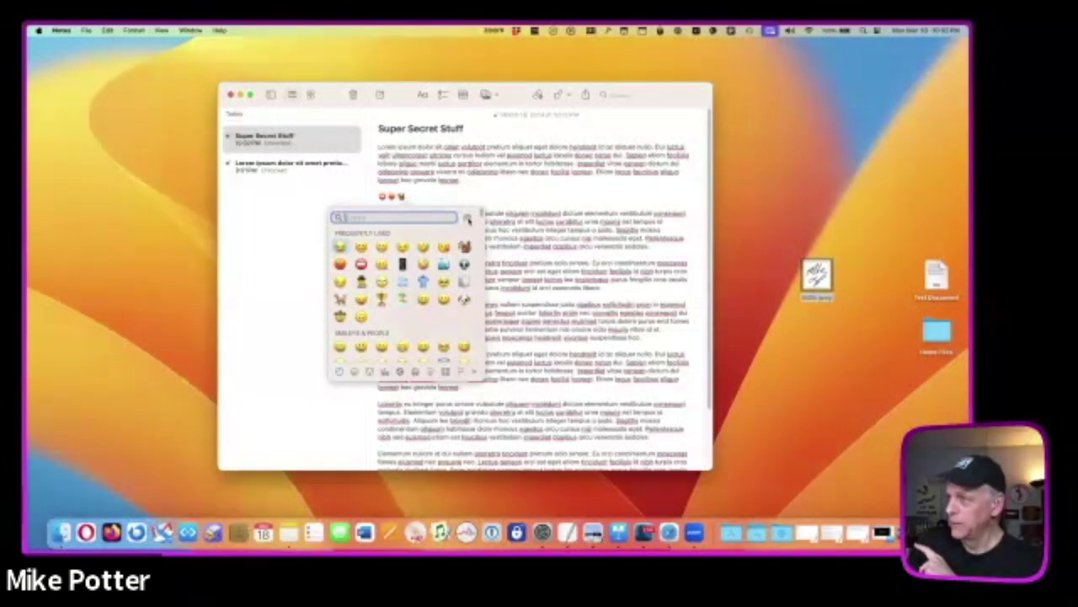
left_click(468, 219)
left_click_drag(498, 139, 511, 175)
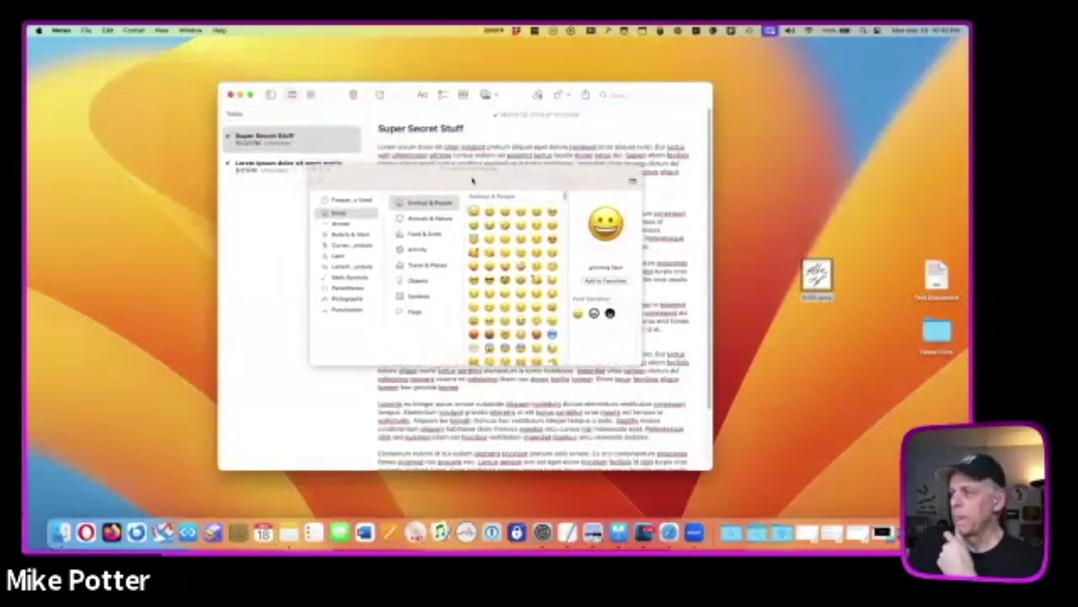
- Browse the Arrows, Bullets & Stars, Currency, Latin, Math, Parentheses, Pictographs, Punctuation and Letterlike Symbols categories
left_click(354, 225)
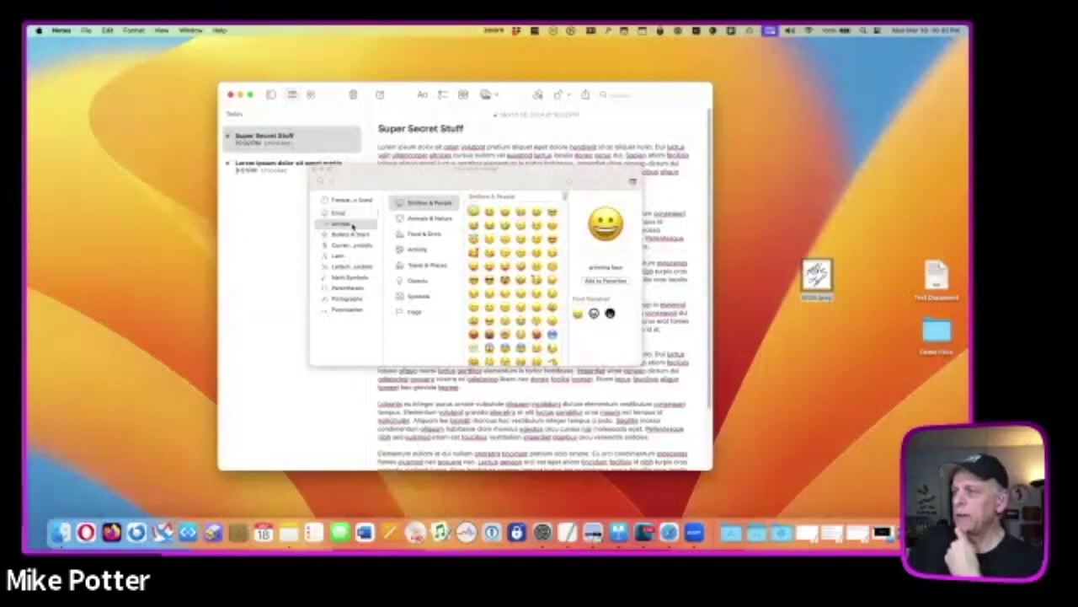
left_click(351, 233)
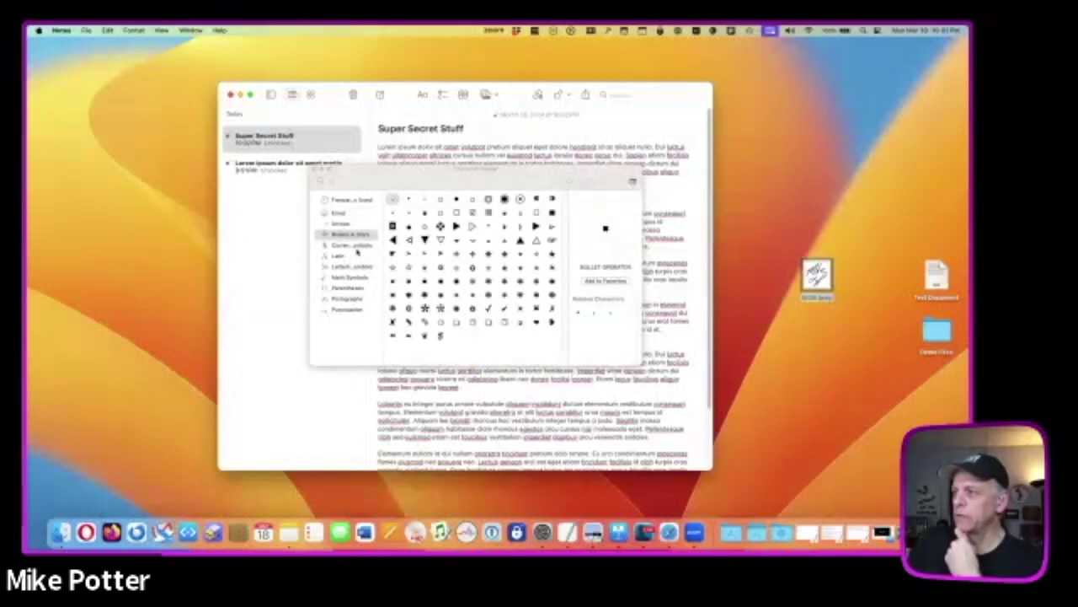
left_click(352, 244)
left_click(354, 255)
left_click(350, 278)
left_click(356, 290)
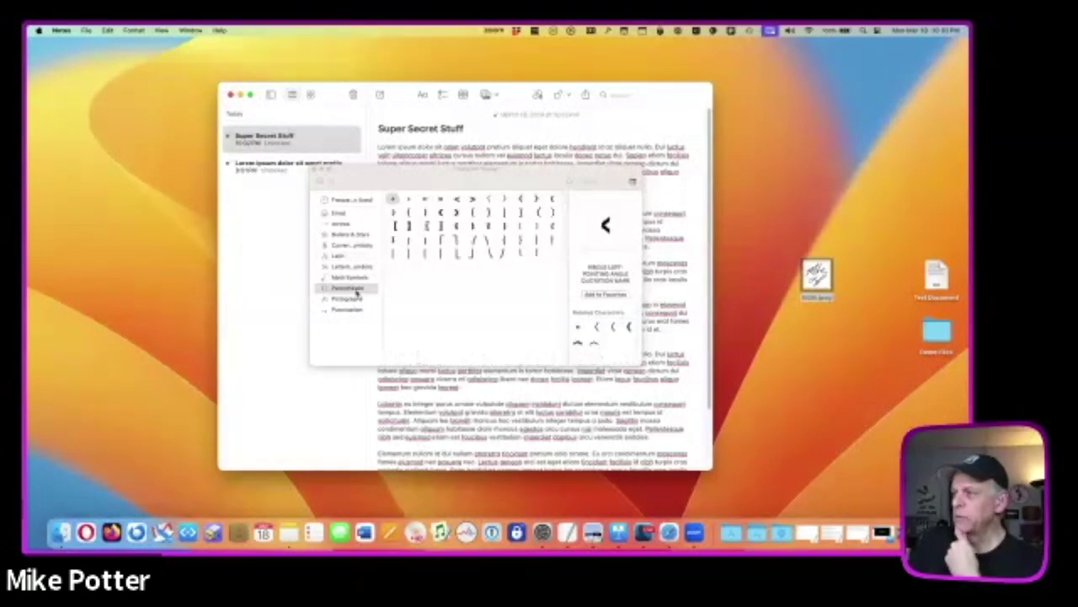
left_click(350, 299)
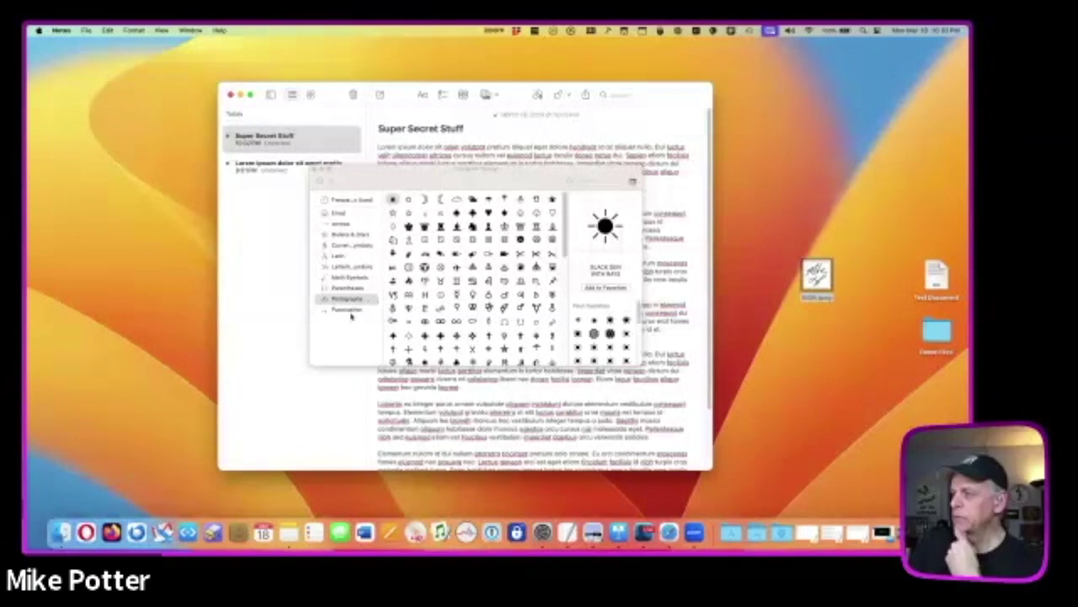
left_click(352, 310)
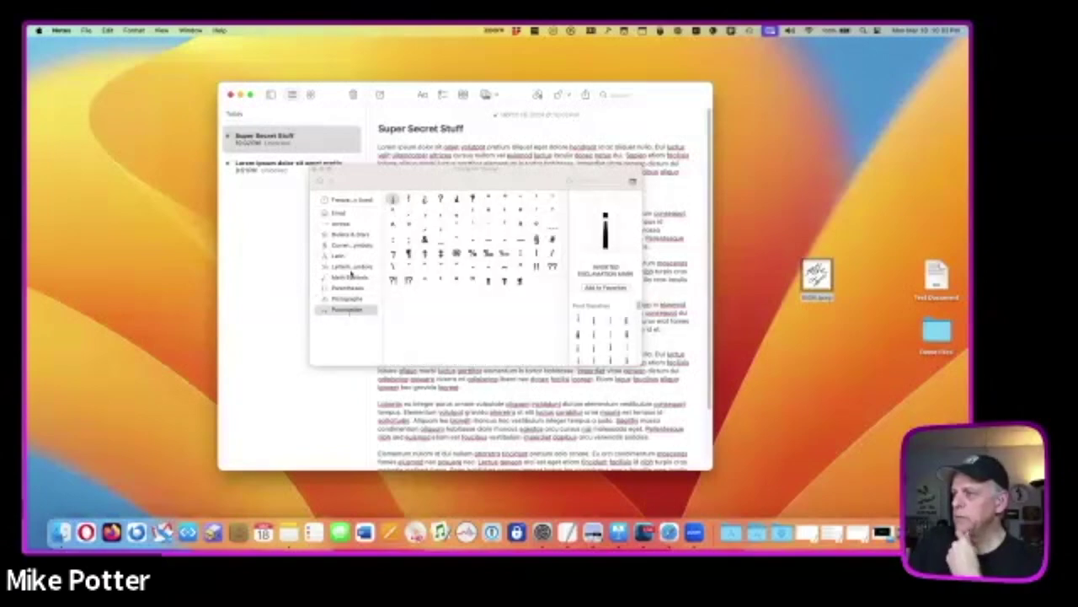
left_click(352, 268)
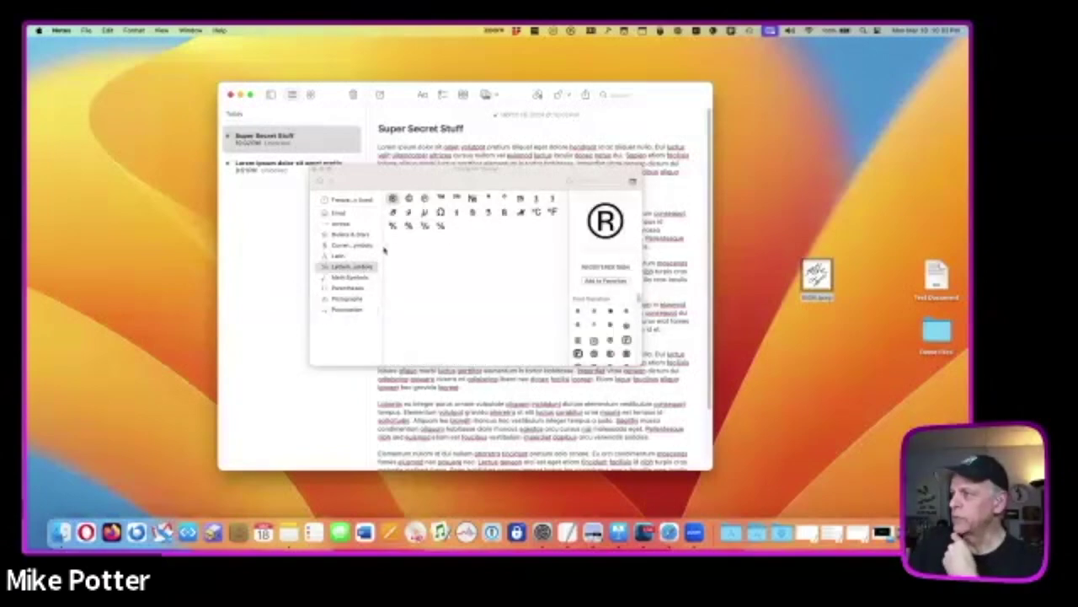
- Widen the category list, then toggle between full and compact views, ending on the compact emoji picker
left_click_drag(384, 248, 393, 245)
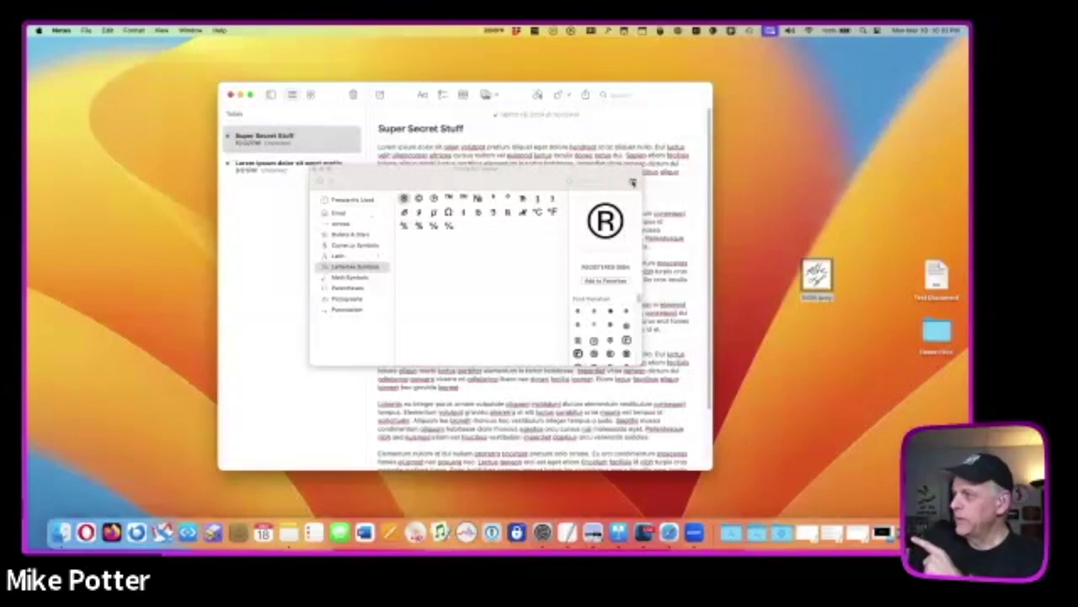
left_click(633, 182)
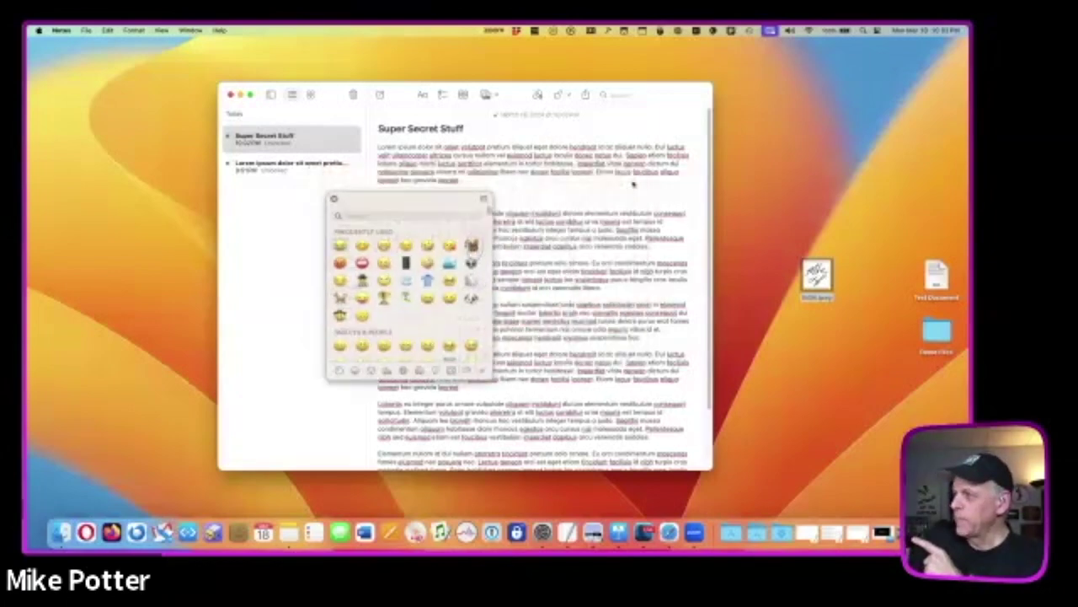
left_click(476, 202)
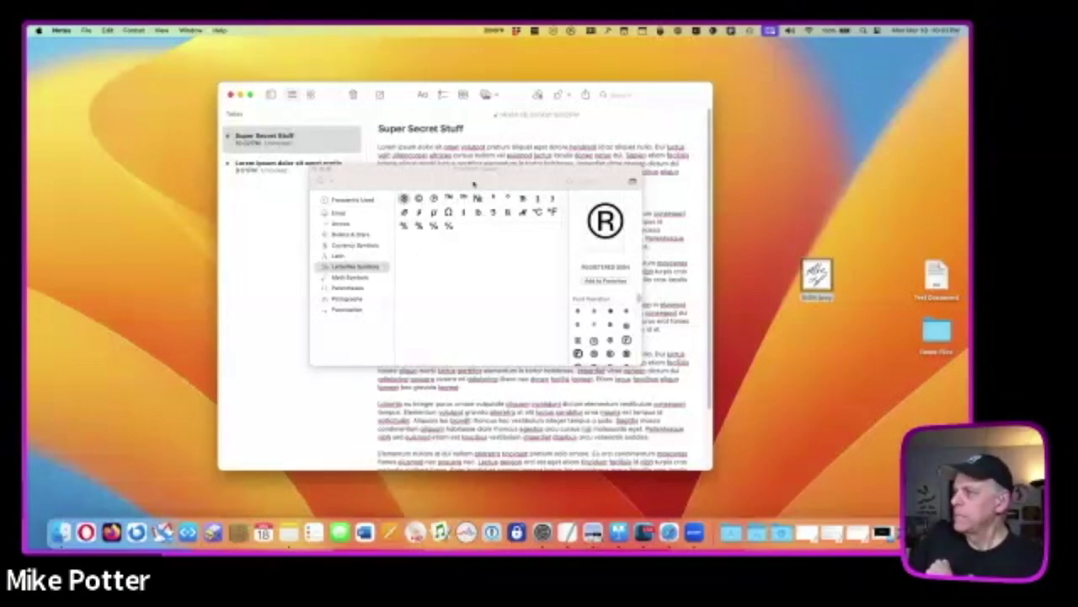
left_click(632, 182)
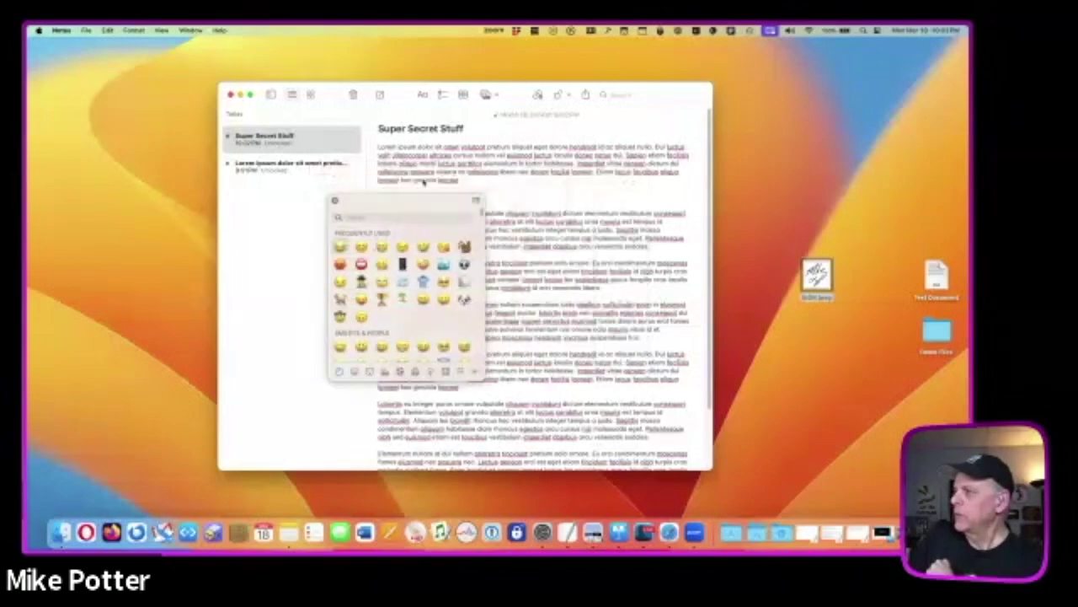
- Dismiss the emoji picker with Escape, leaving three emoji on their own line
key("Escape")
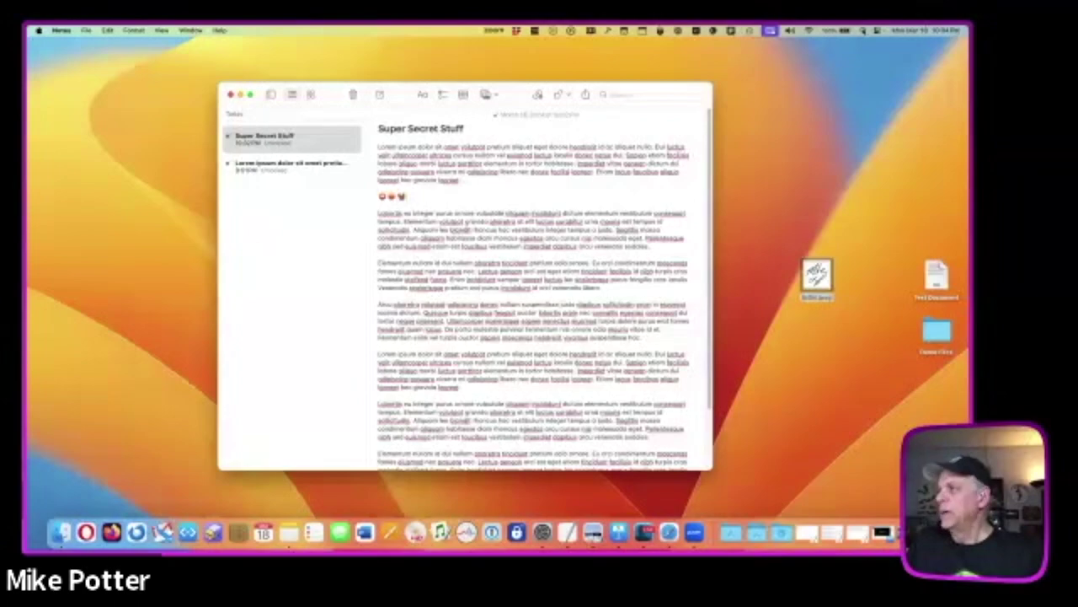
- Drag the Notes window by its title bar a little down and to the left
left_click_drag(515, 94, 494, 84)
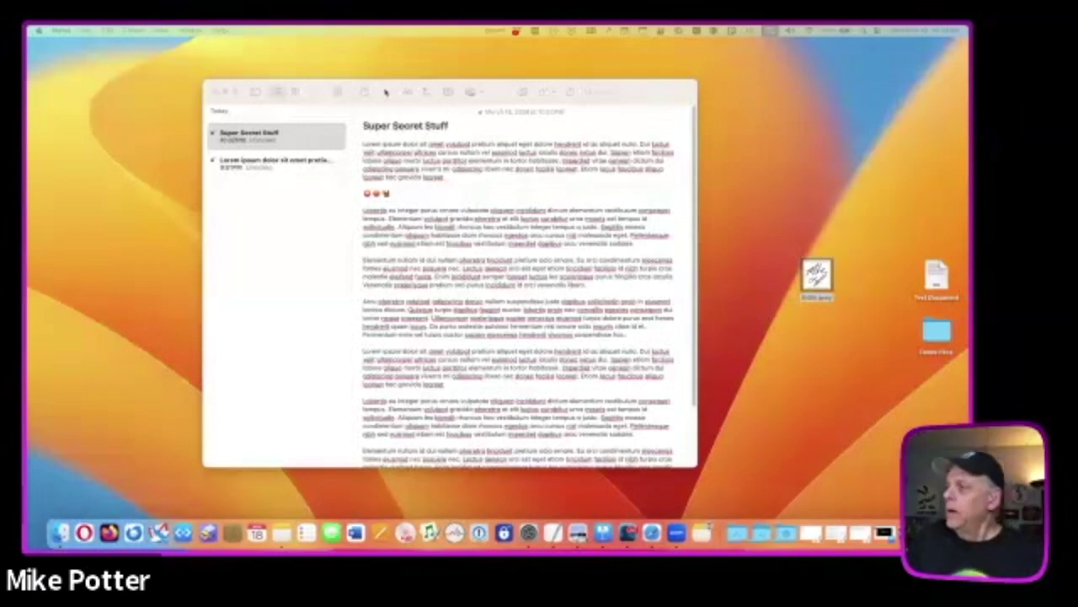
- Close the Notes window and restore the minimized Safari window with the SVMUG homepage from the Dock
left_click(216, 91)
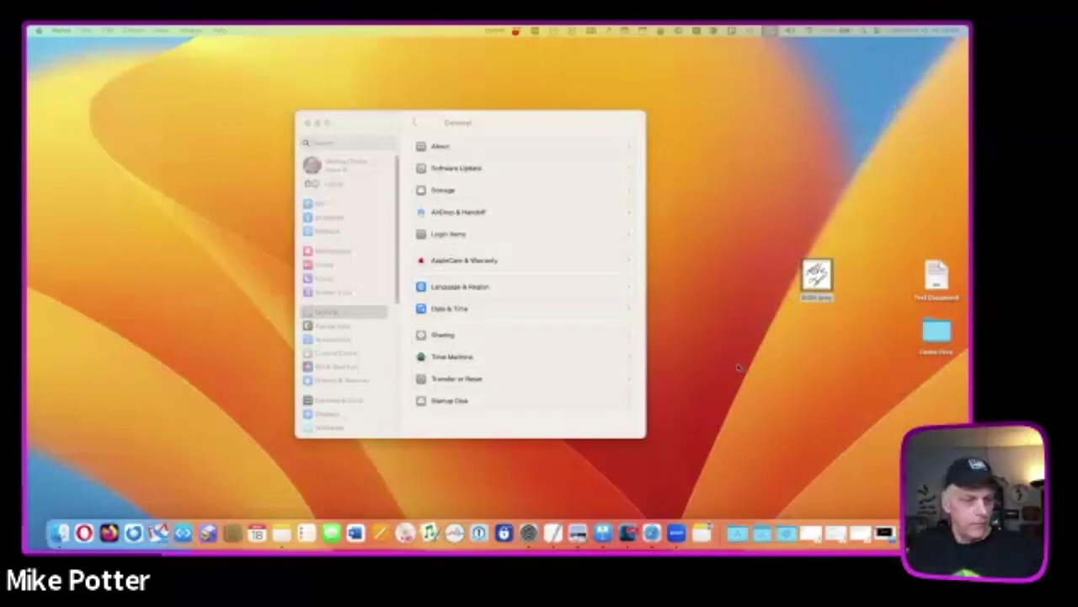
left_click(850, 526)
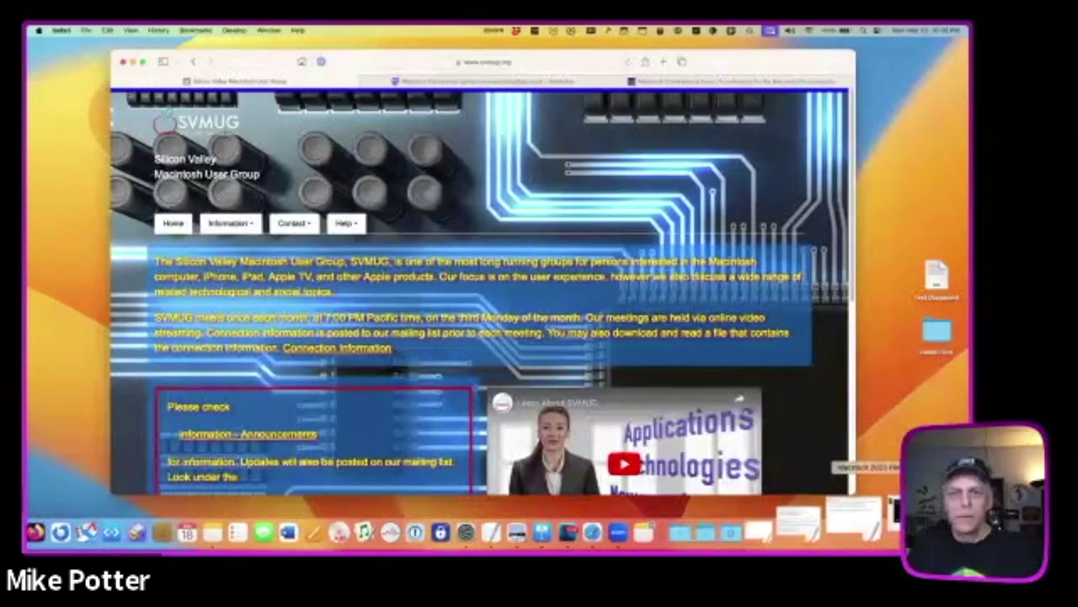
- Toggle Safari's full-screen view and open the File menu on the SVMUG homepage
key("ctrl+super+f")
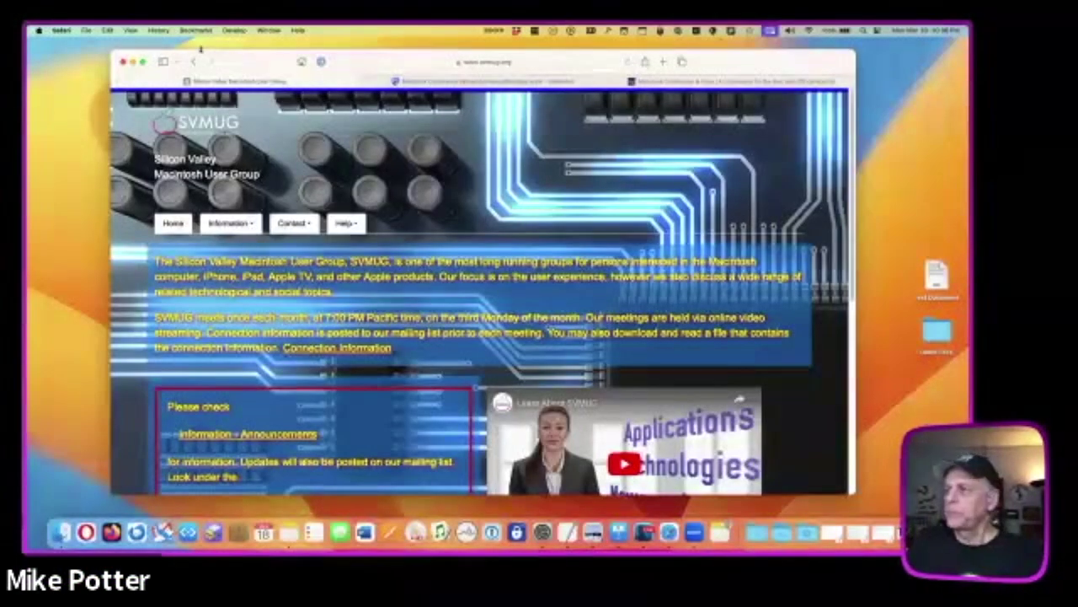
left_click(86, 31)
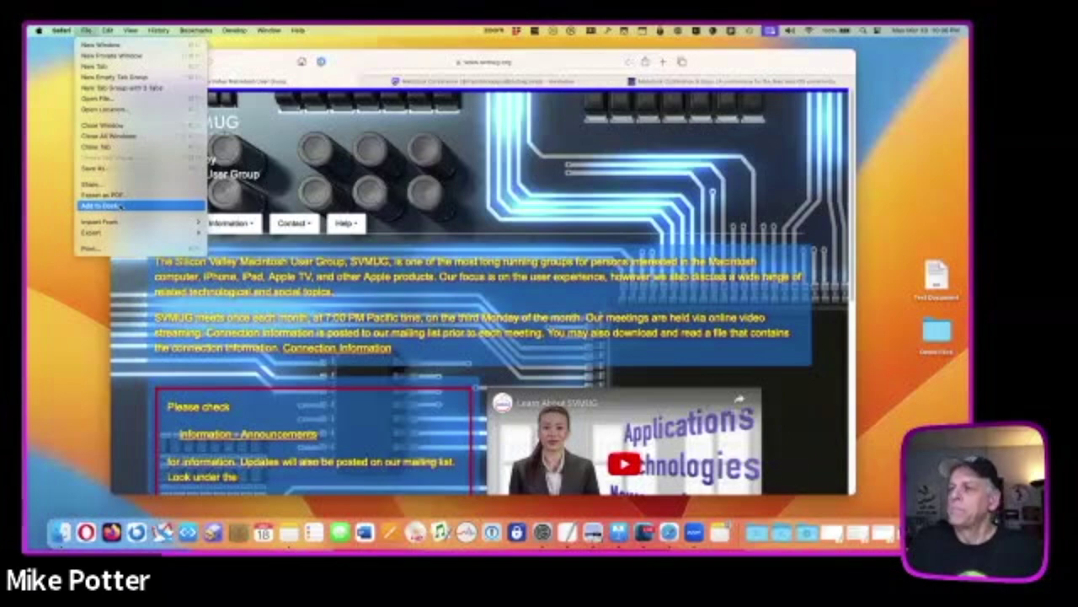
- Add the SVMUG page to the Dock as 'Silicon Valley Macintosh User Group', keeping the default icon
left_click(122, 207)
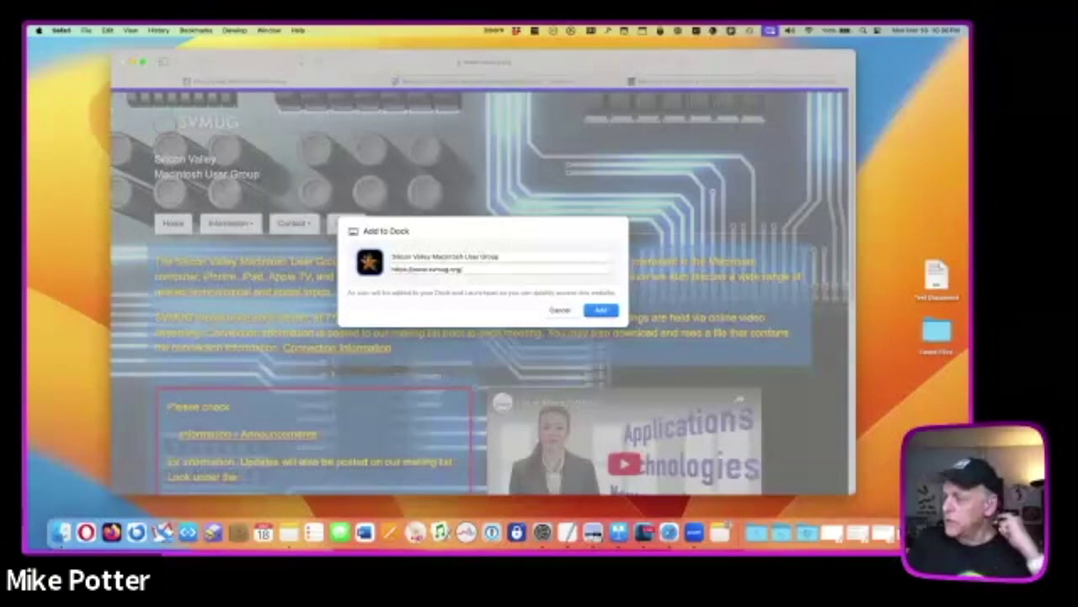
left_click(369, 262)
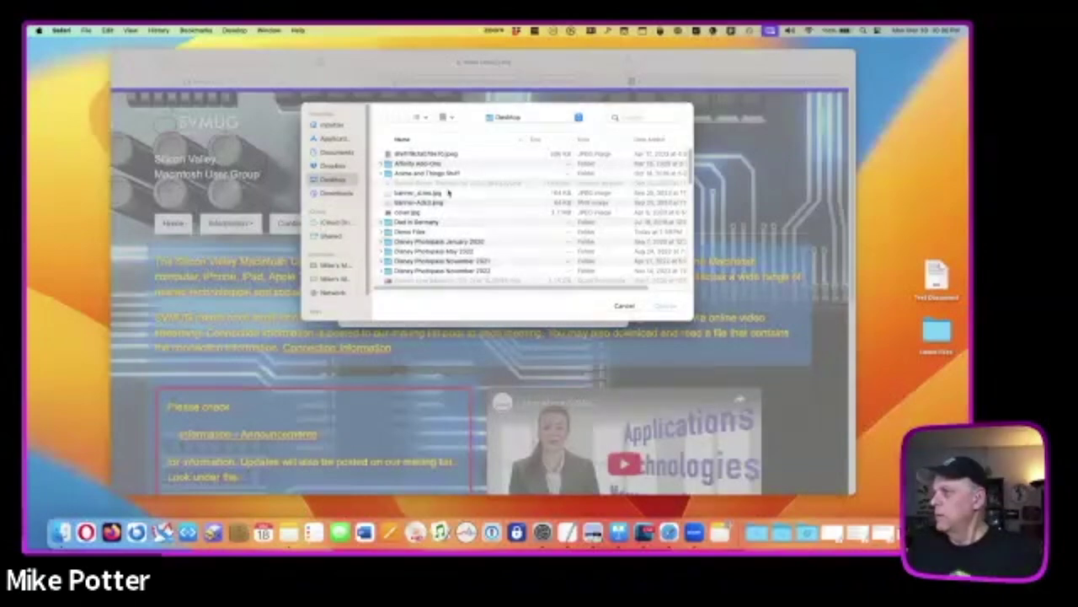
scroll(450, 195, "down", 10)
scroll(451, 196, "down", 2)
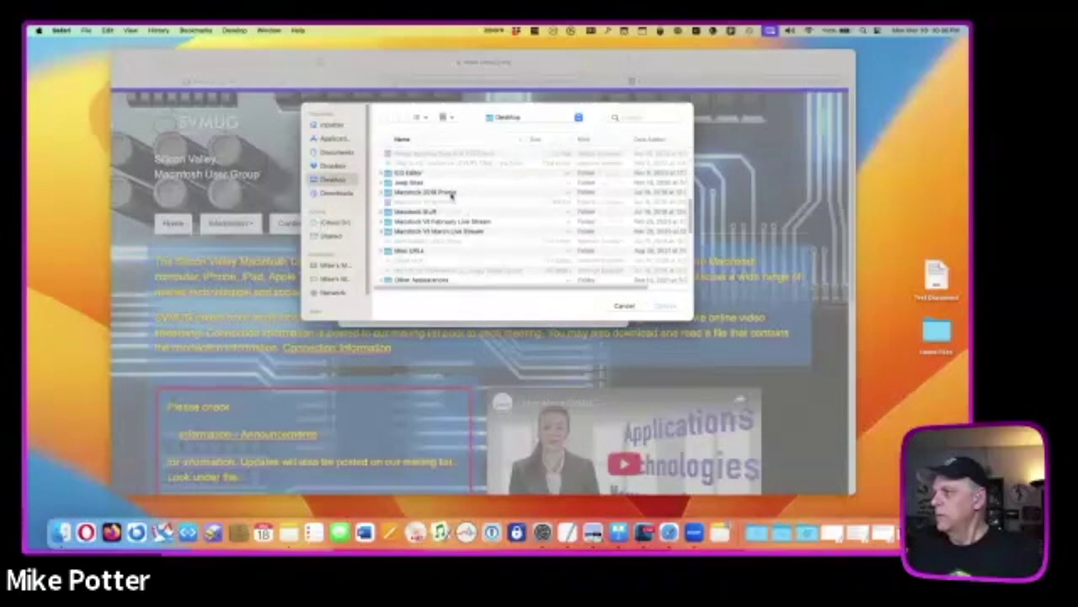
scroll(451, 197, "down", 5)
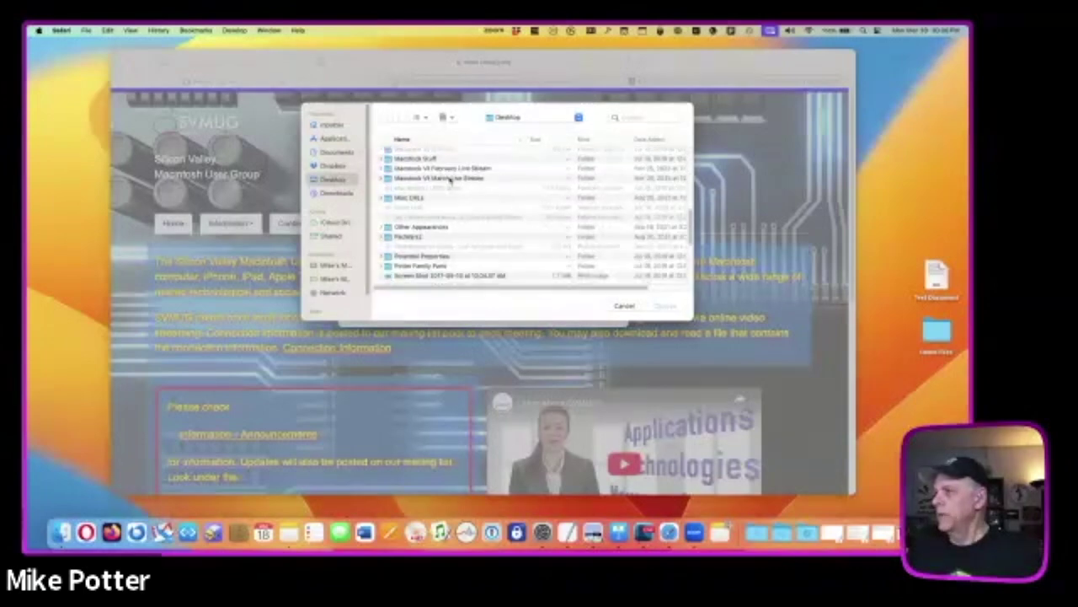
scroll(464, 187, "up", 15)
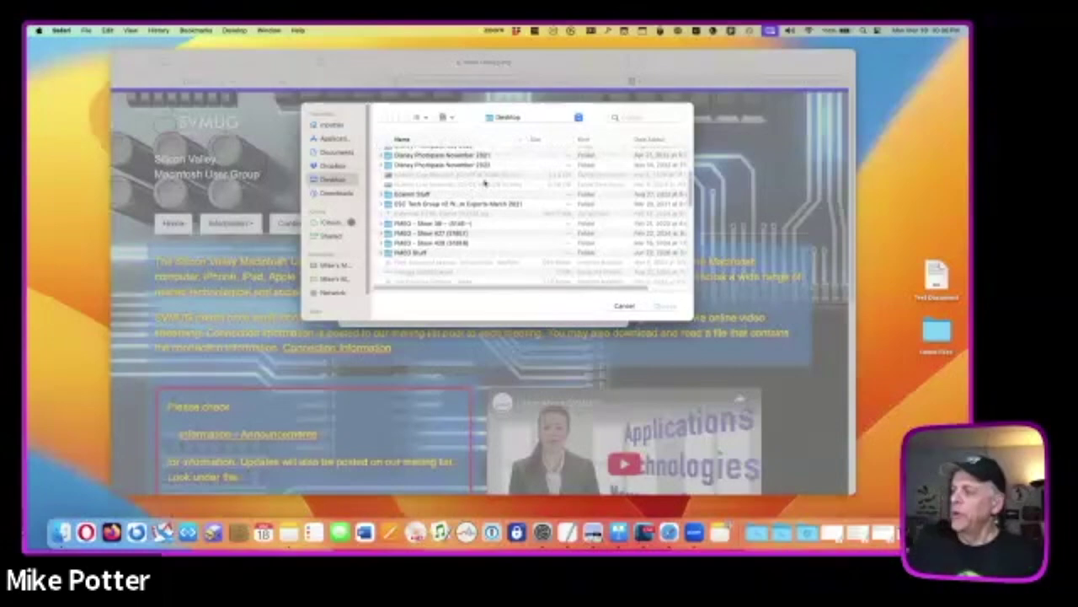
left_click(621, 307)
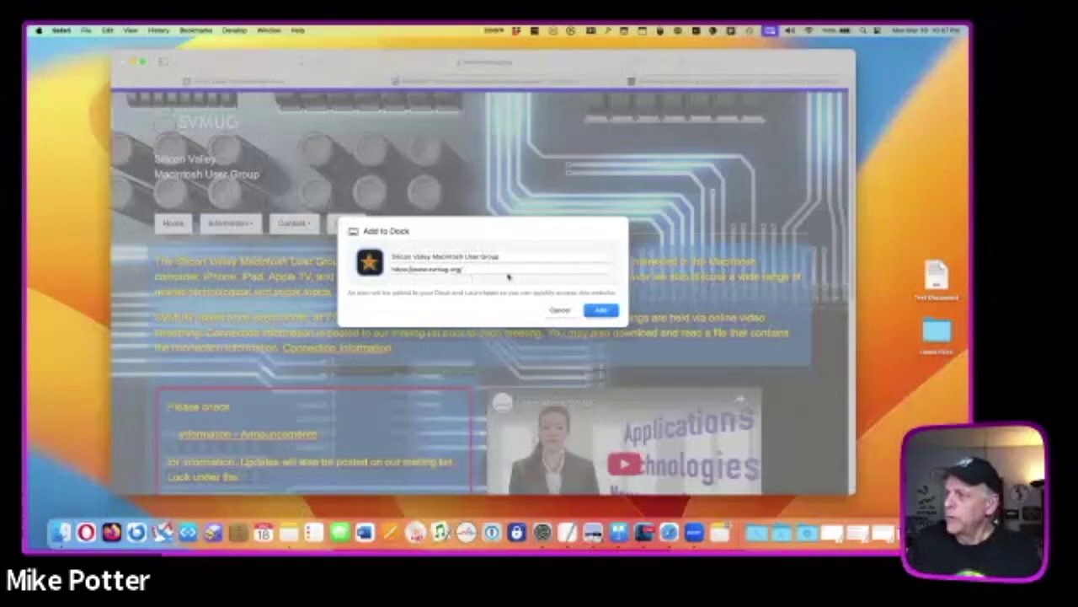
left_click(600, 311)
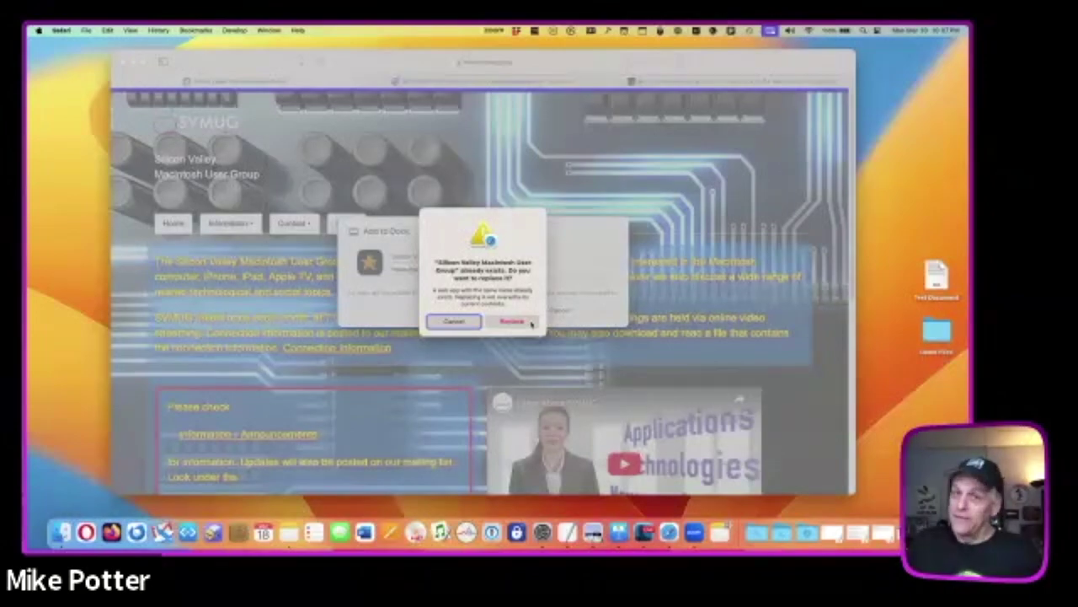
- Replace the old Silicon Valley Macintosh User Group web app and launch the new one from the Dock
left_click(512, 321)
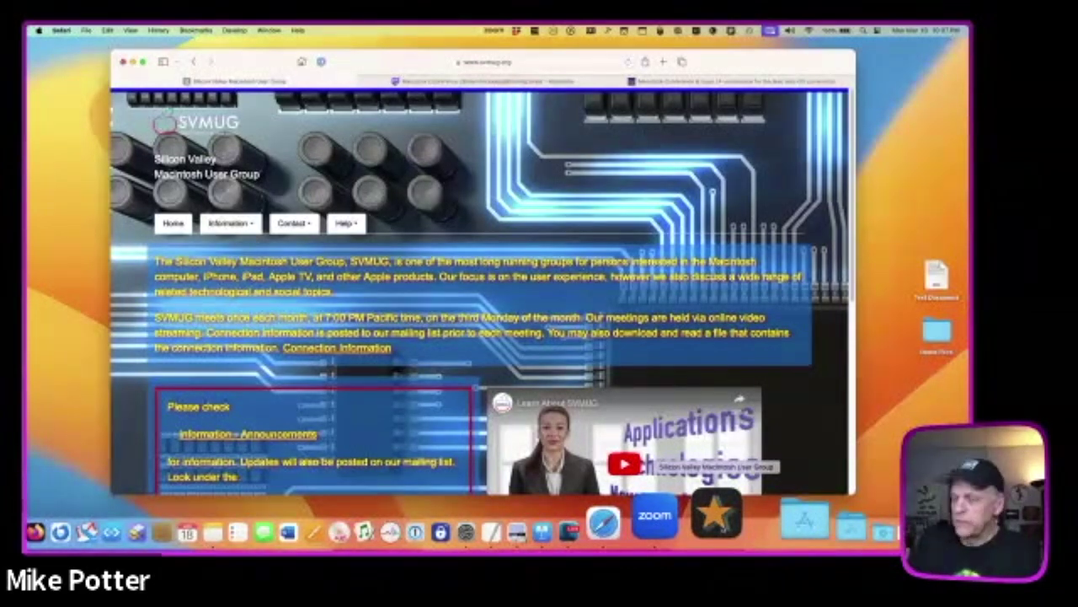
left_click(716, 516)
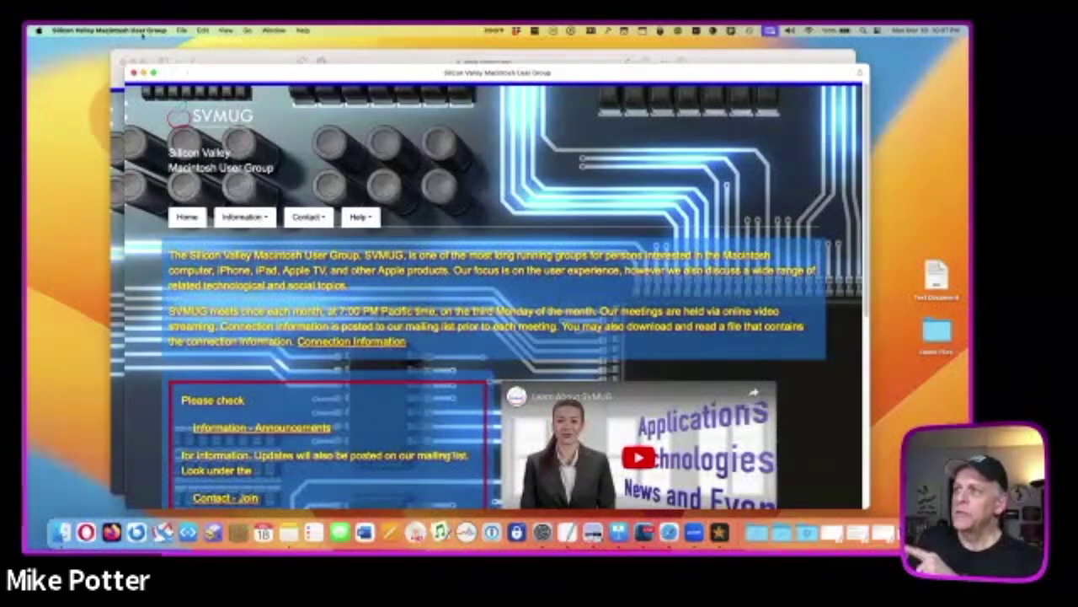
left_click(141, 33)
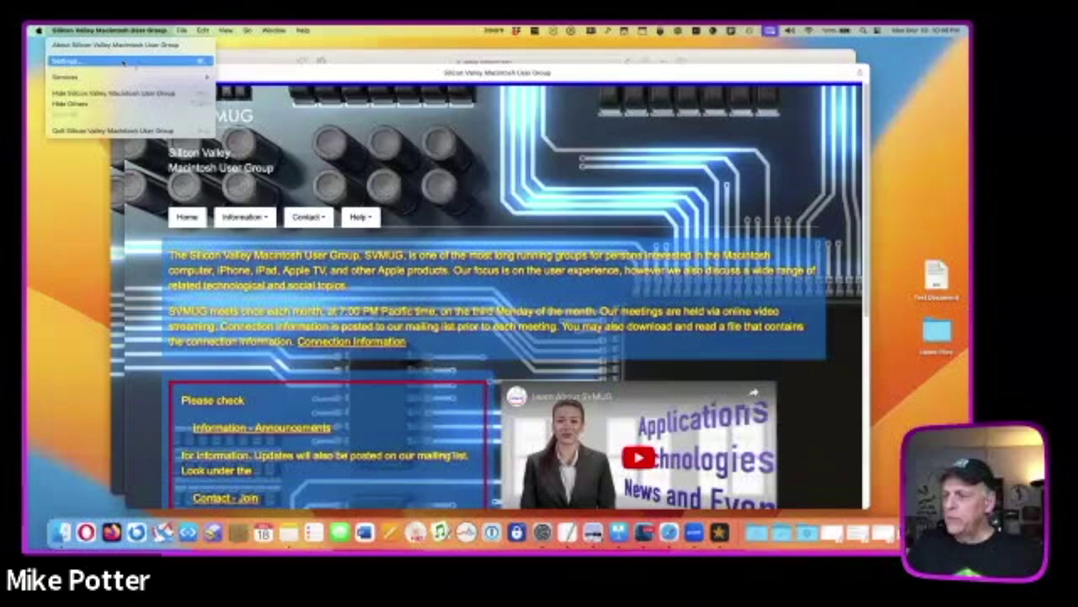
left_click(91, 31)
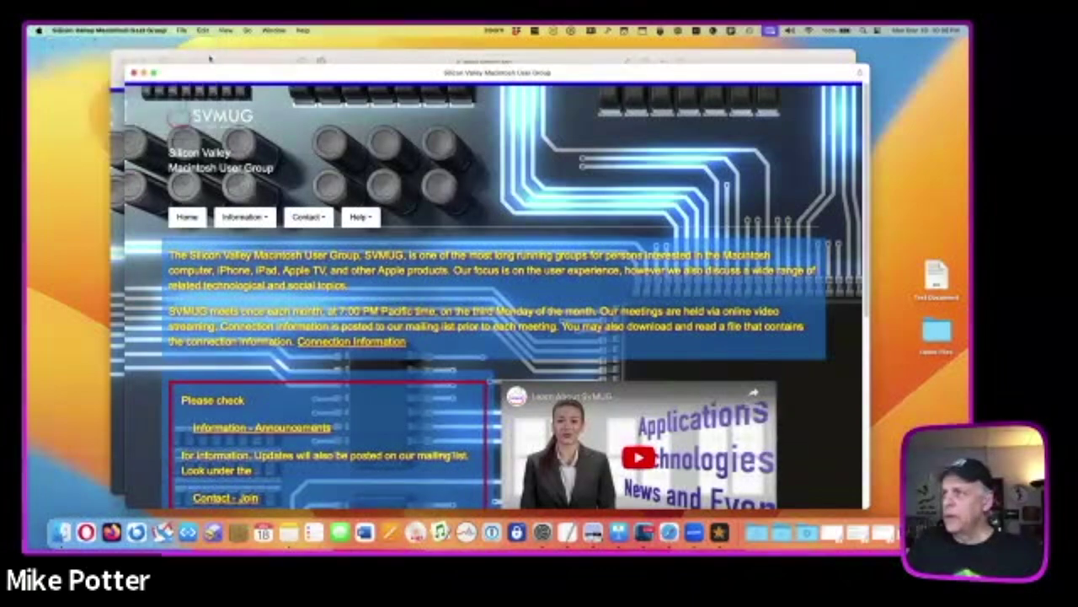
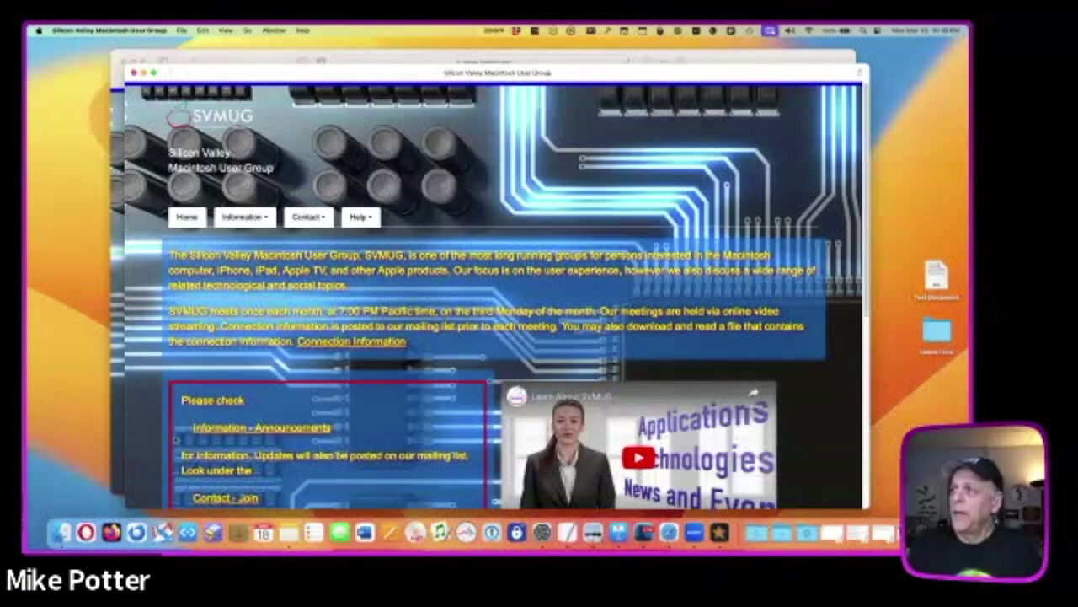
- Bring Safari to the front and switch to the Macstock Conference Mastodon tab
left_click(245, 61)
left_click(86, 31)
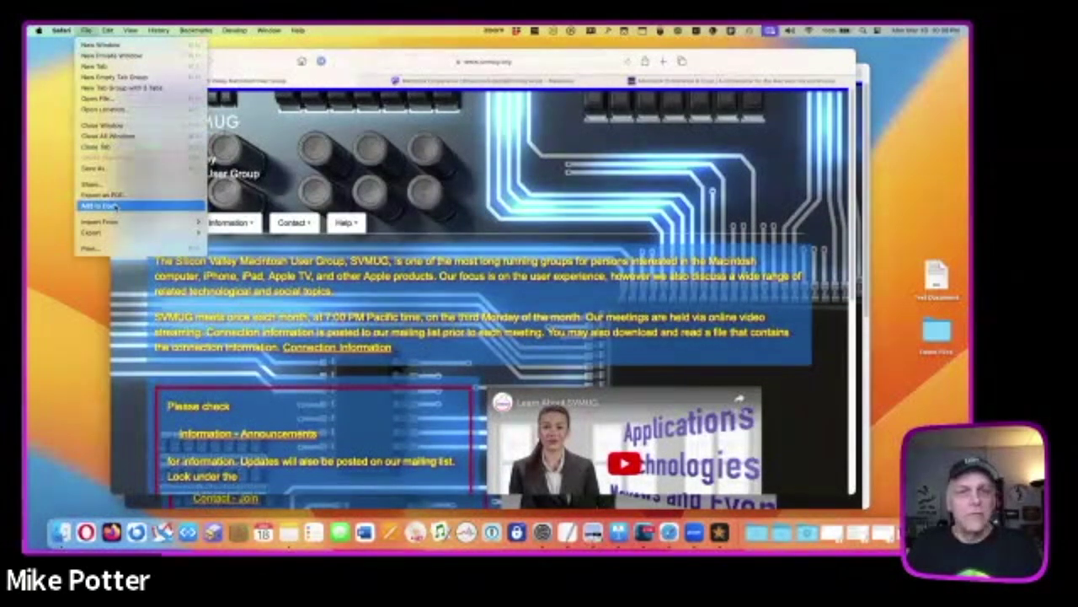
left_click(269, 57)
left_click(472, 80)
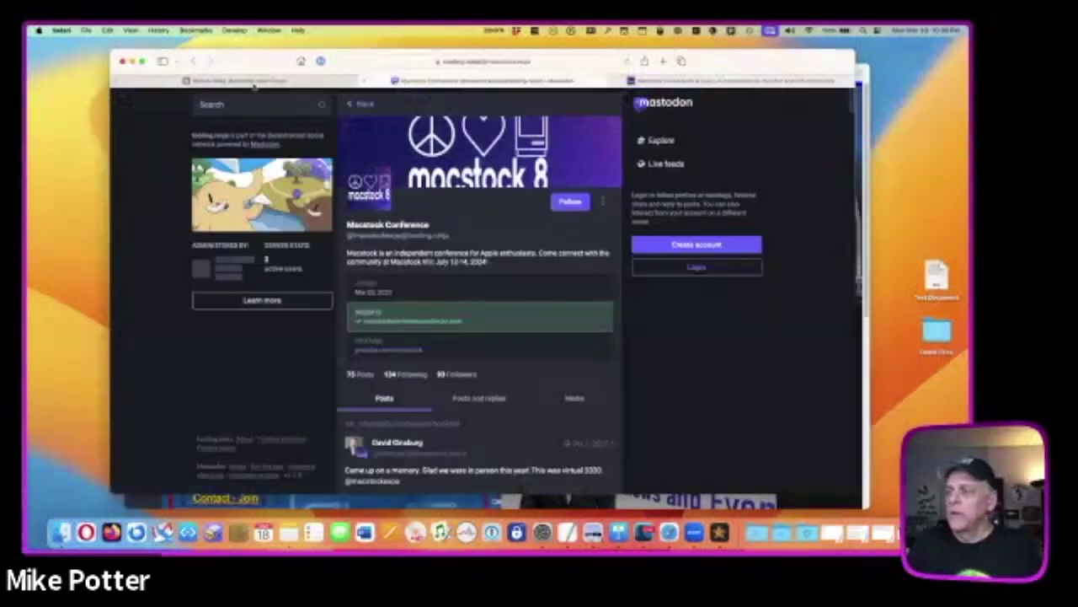
- Add the Mastodon page to the Dock via File > Add to Dock, then launch it
left_click(87, 31)
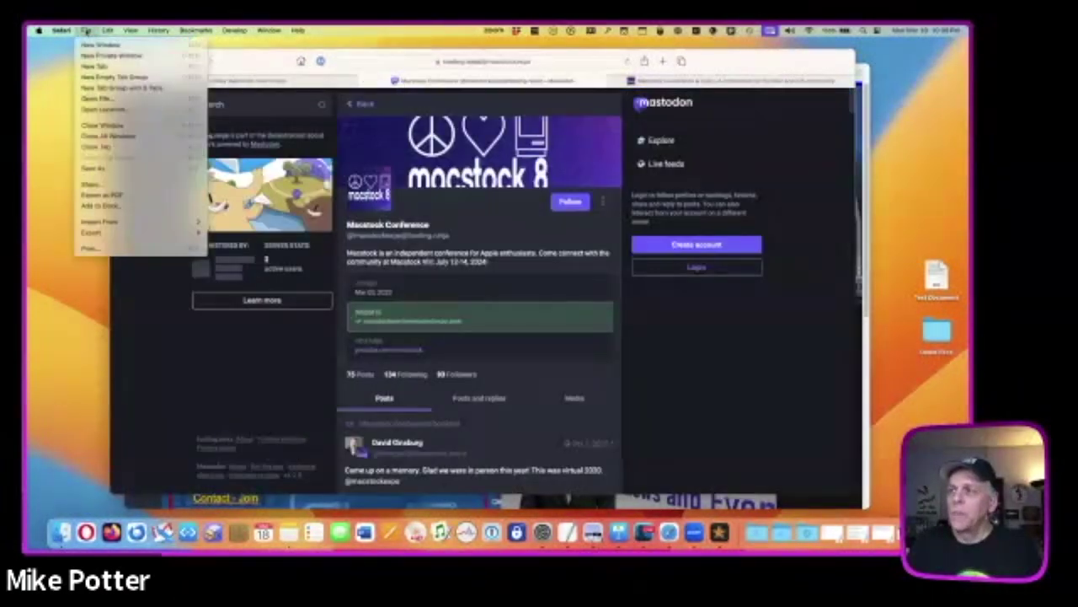
left_click(121, 207)
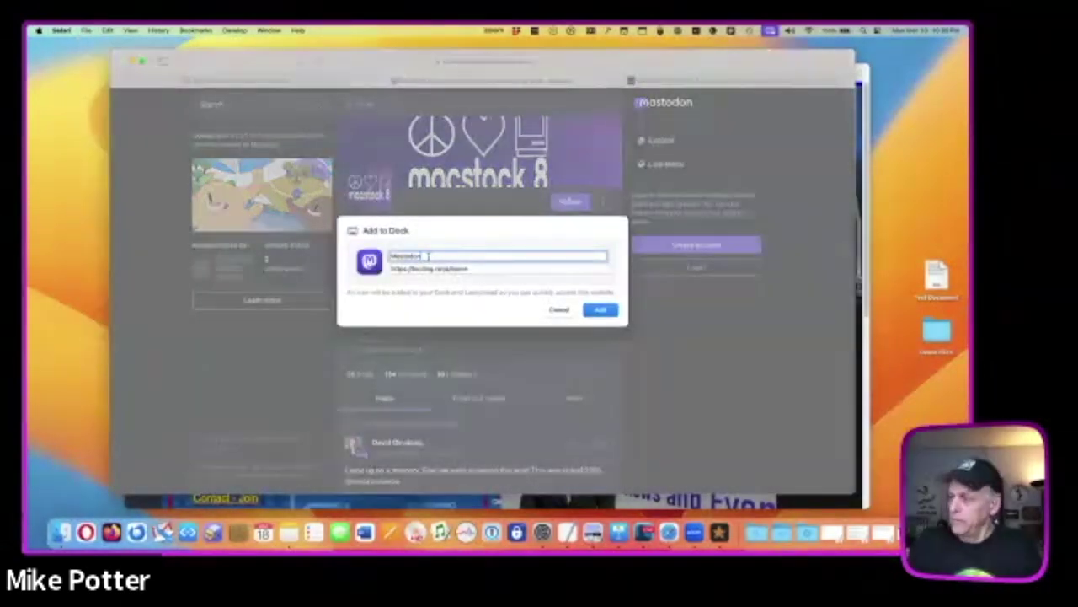
left_click(602, 310)
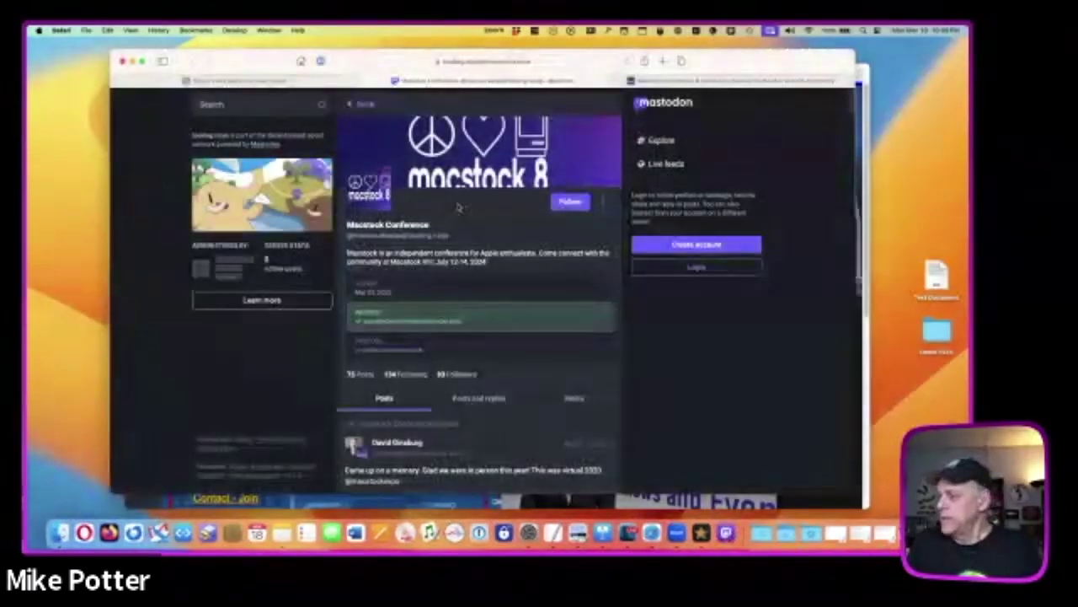
left_click(720, 514)
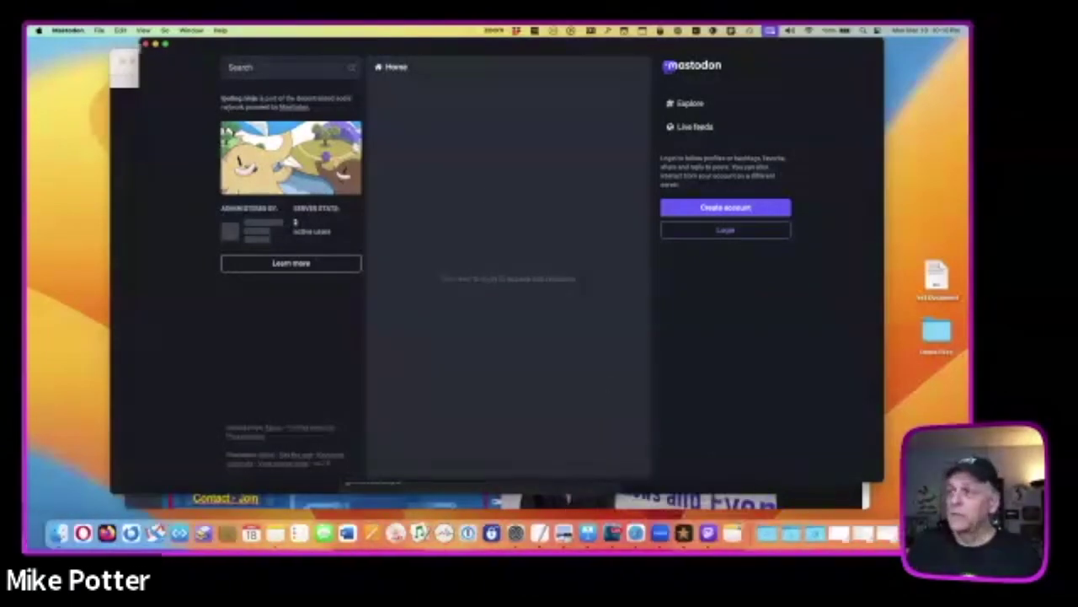
- Close the Mastodon web app window and put away the Safari windows, leaving the SVMUG homepage in front
left_click(146, 43)
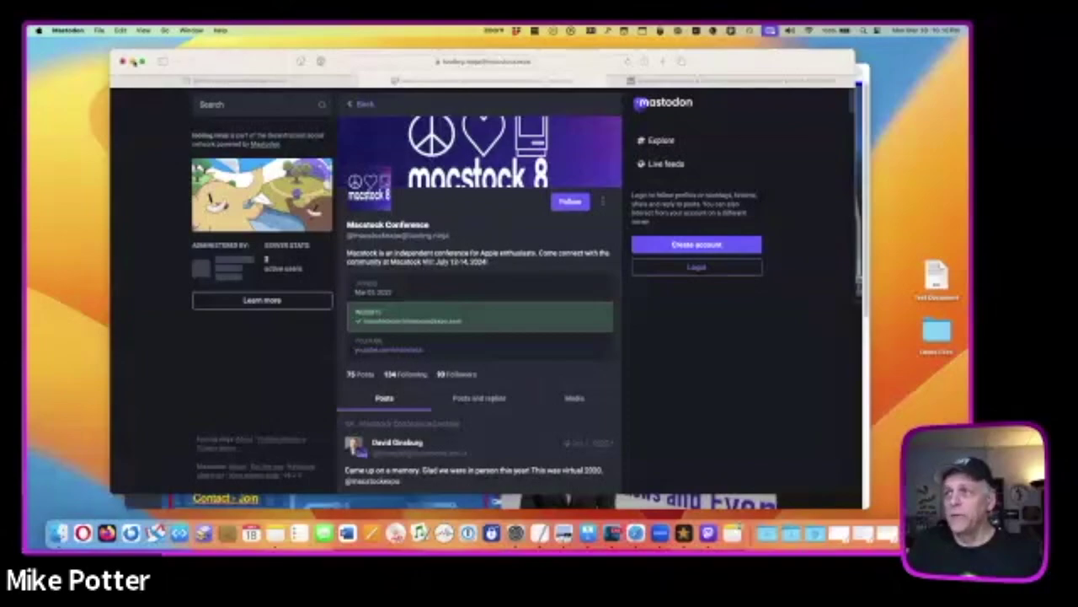
left_click(132, 61)
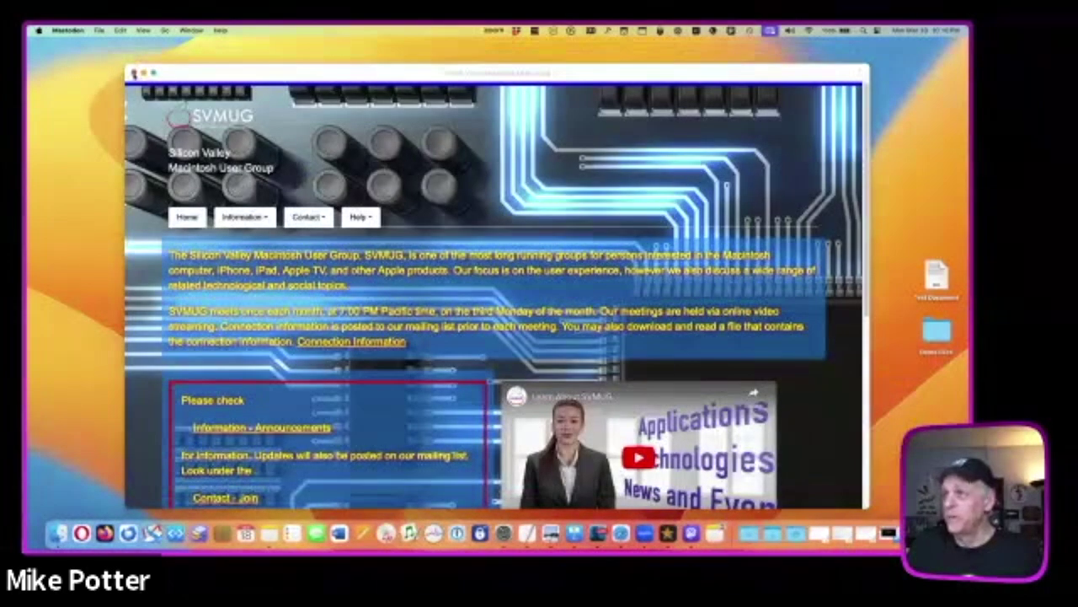
left_click(134, 74)
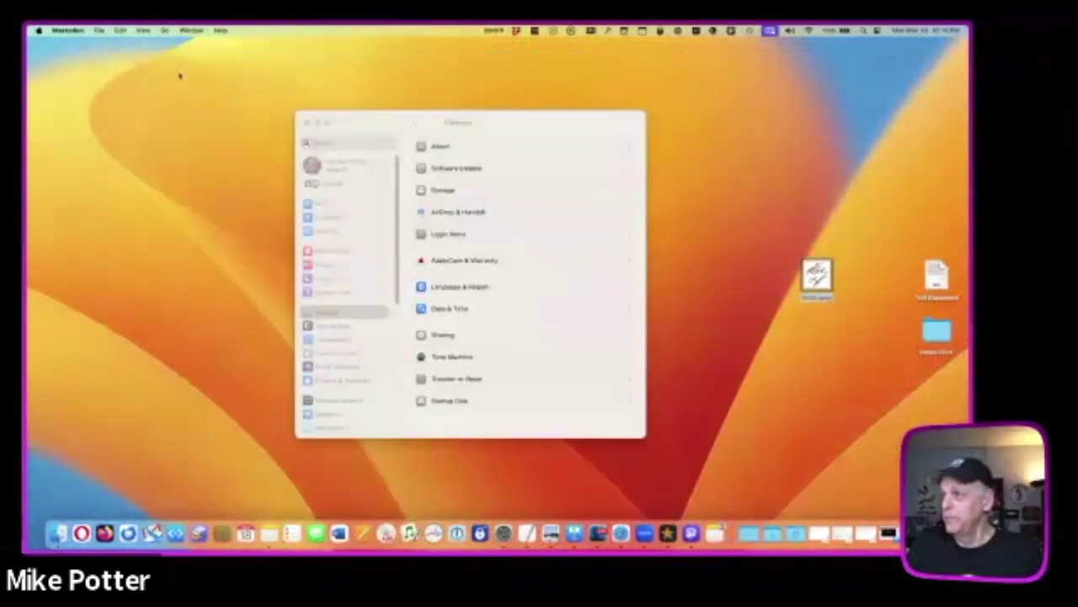
- Close System Settings and restore the minimized Macstock 2023 Film Festival Day 2 presentation
left_click(308, 122)
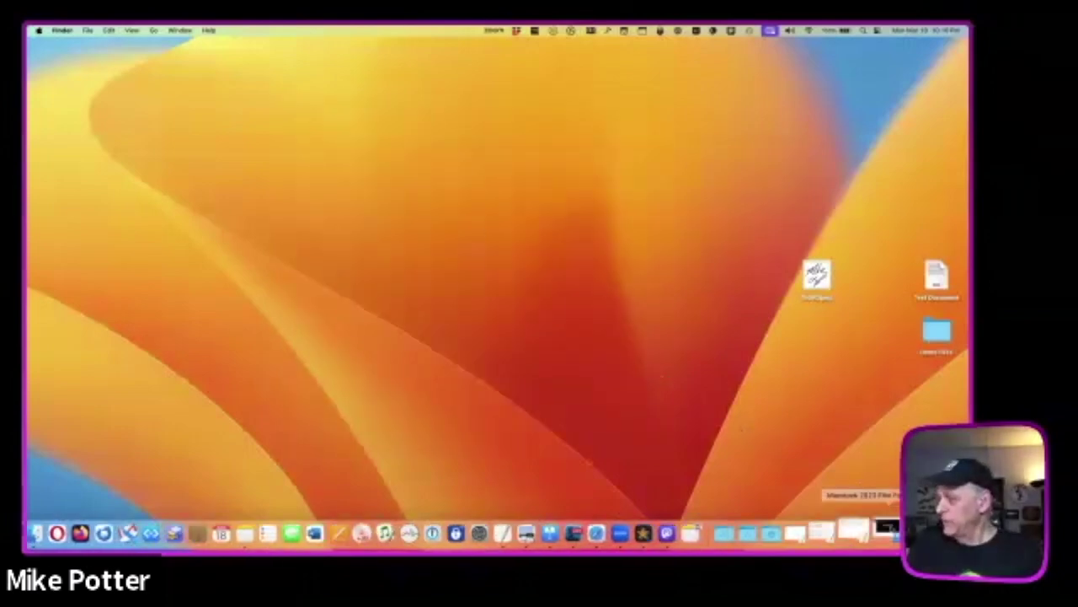
left_click(842, 515)
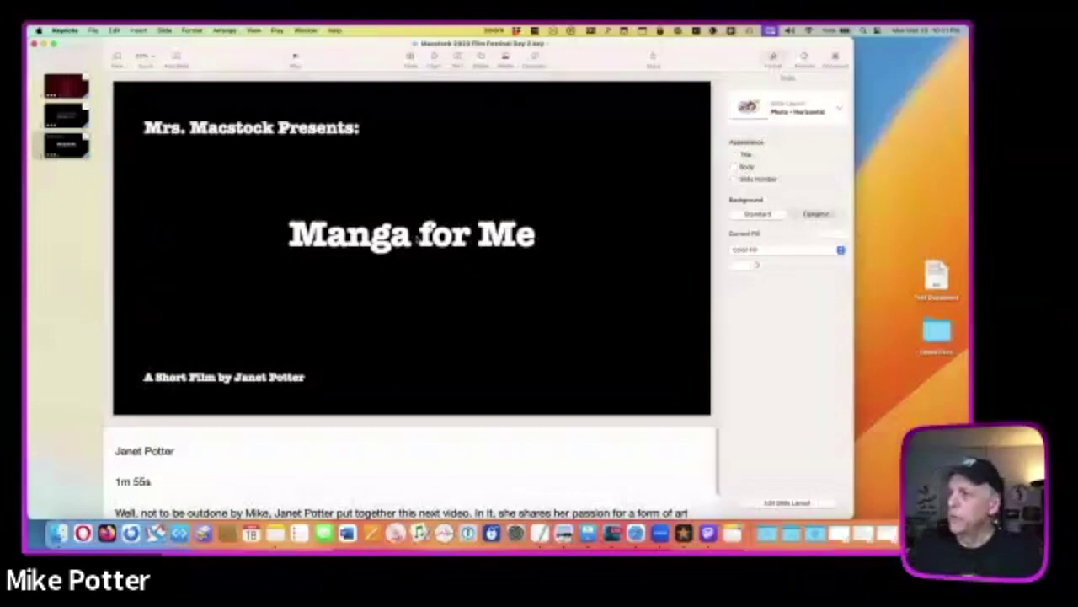
left_click(430, 187)
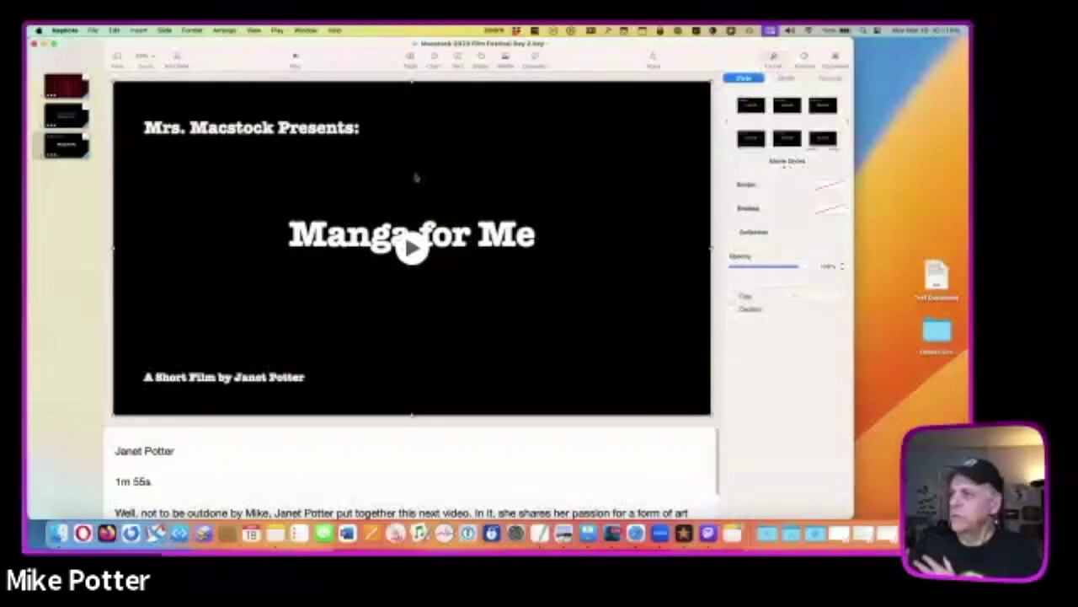
left_click_drag(418, 174, 801, 156)
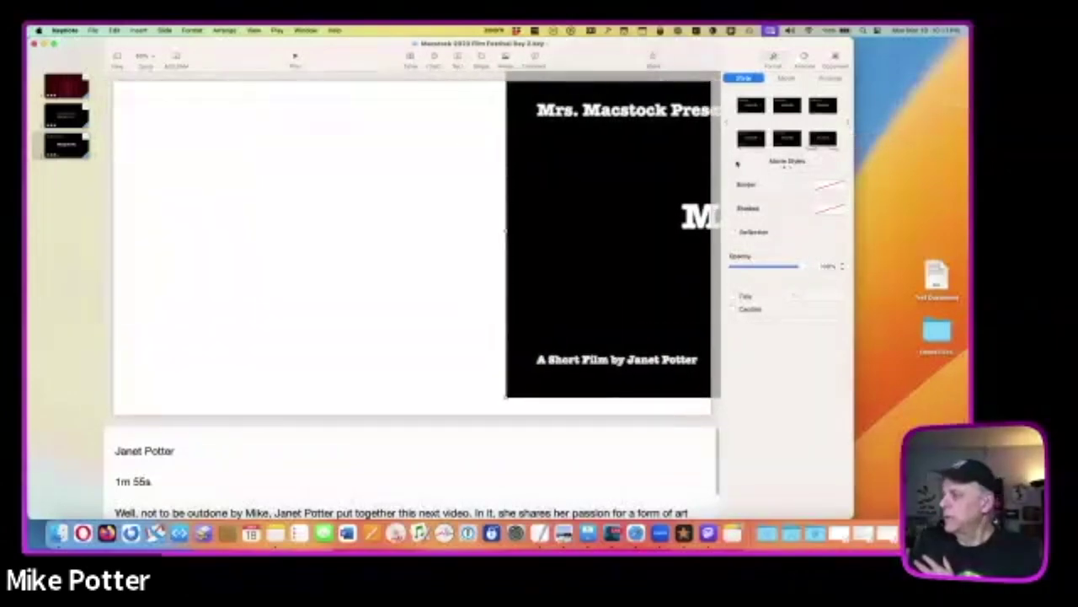
left_click_drag(640, 159, 291, 177)
left_click_drag(469, 175, 443, 171)
right_click(444, 171)
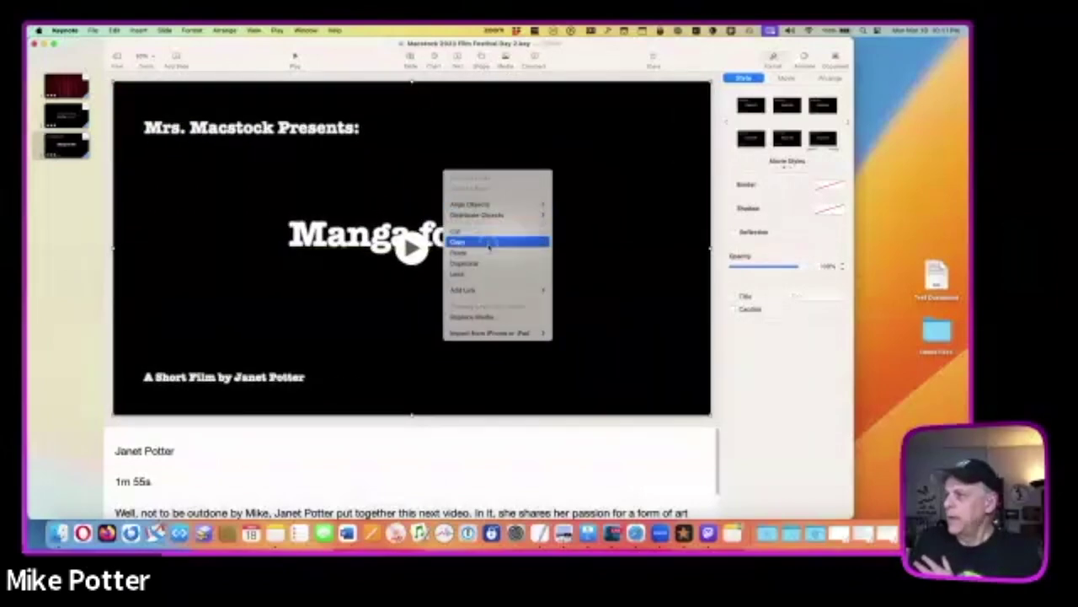
left_click(491, 243)
left_click(910, 154)
right_click(907, 154)
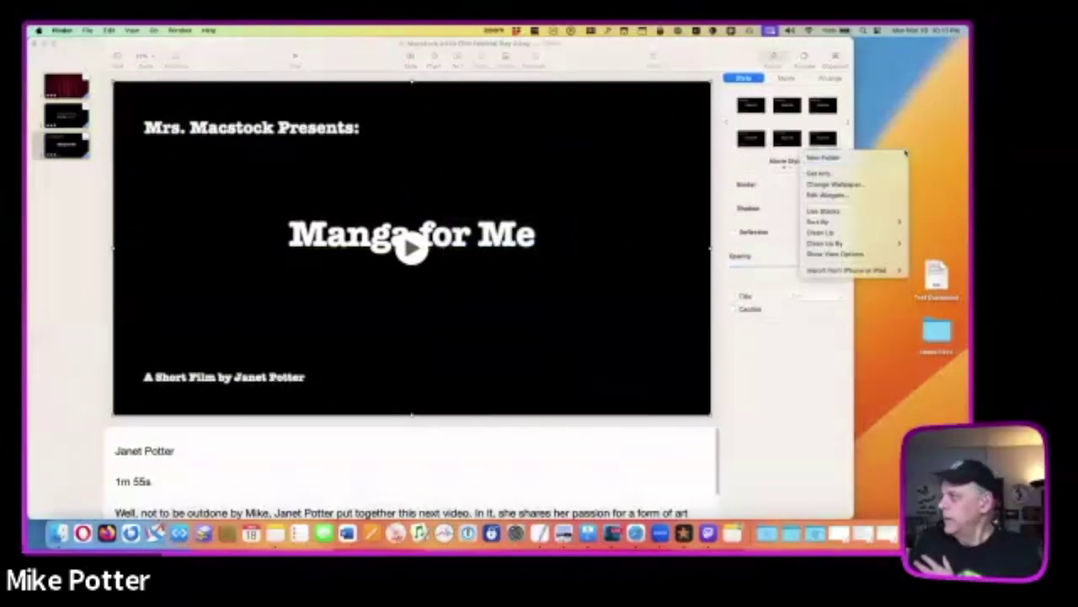
left_click(898, 126)
right_click(900, 119)
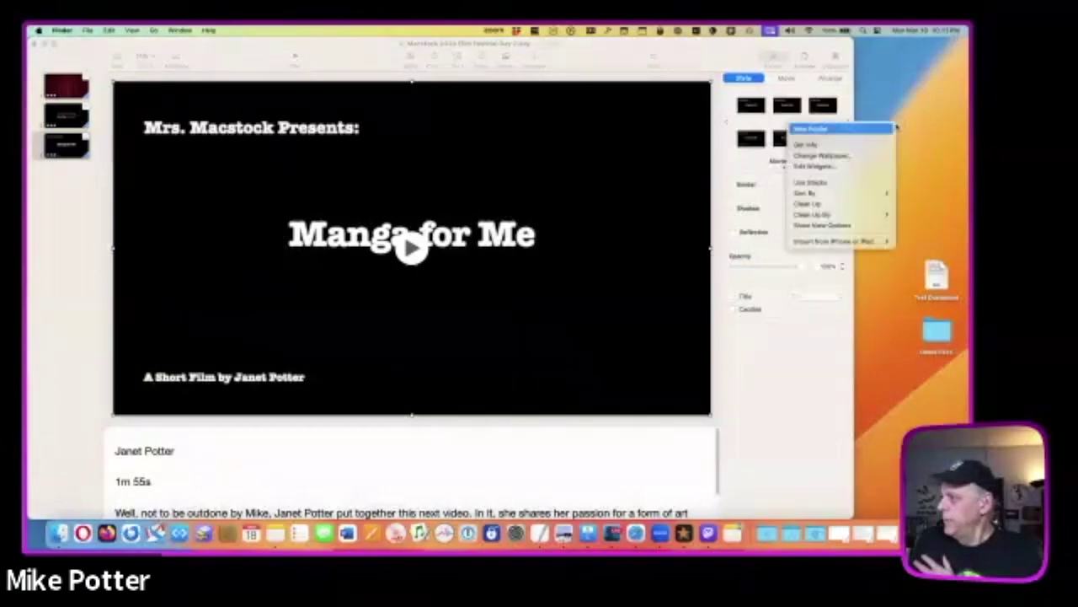
left_click(561, 173)
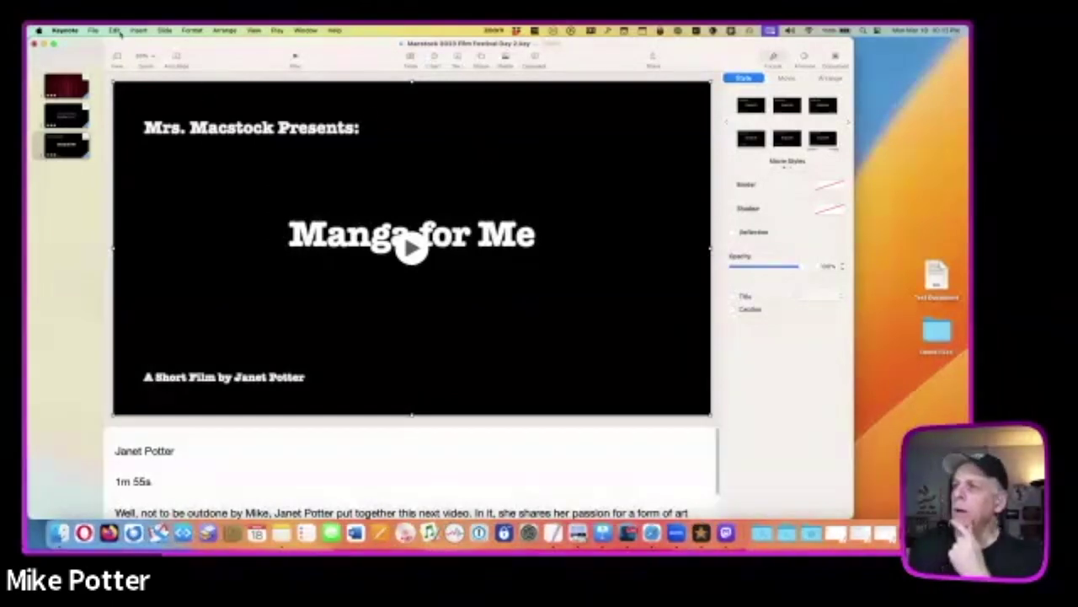
left_click(94, 31)
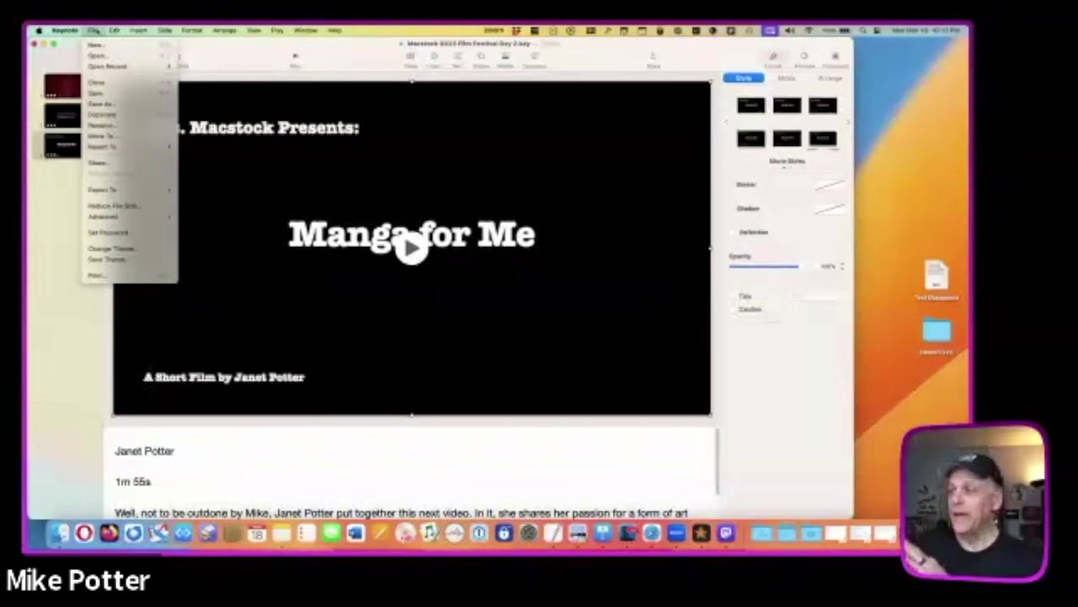
mouse_move(122, 194)
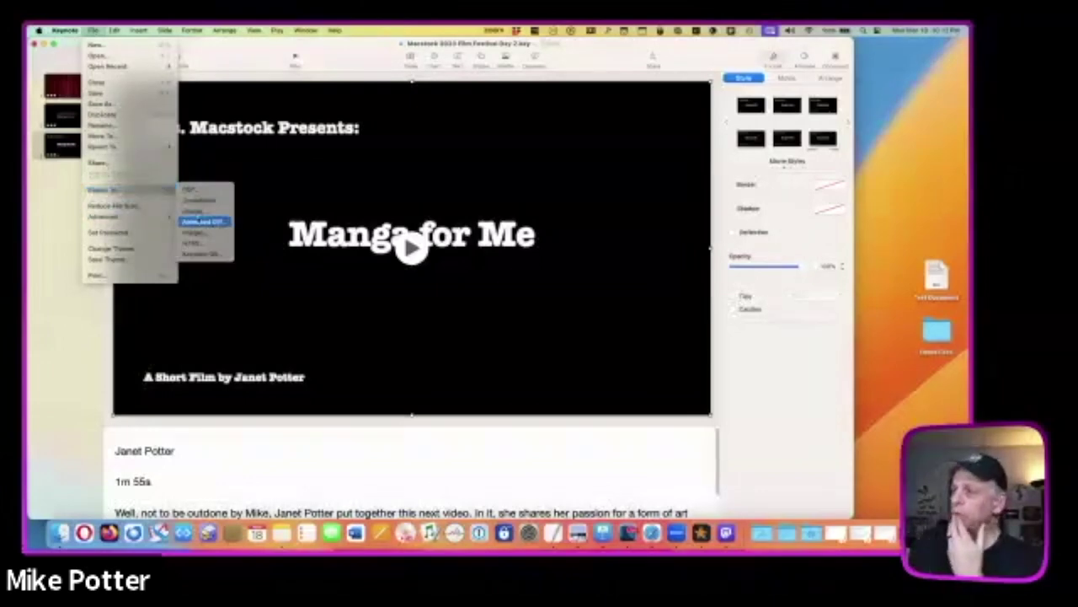
left_click(195, 214)
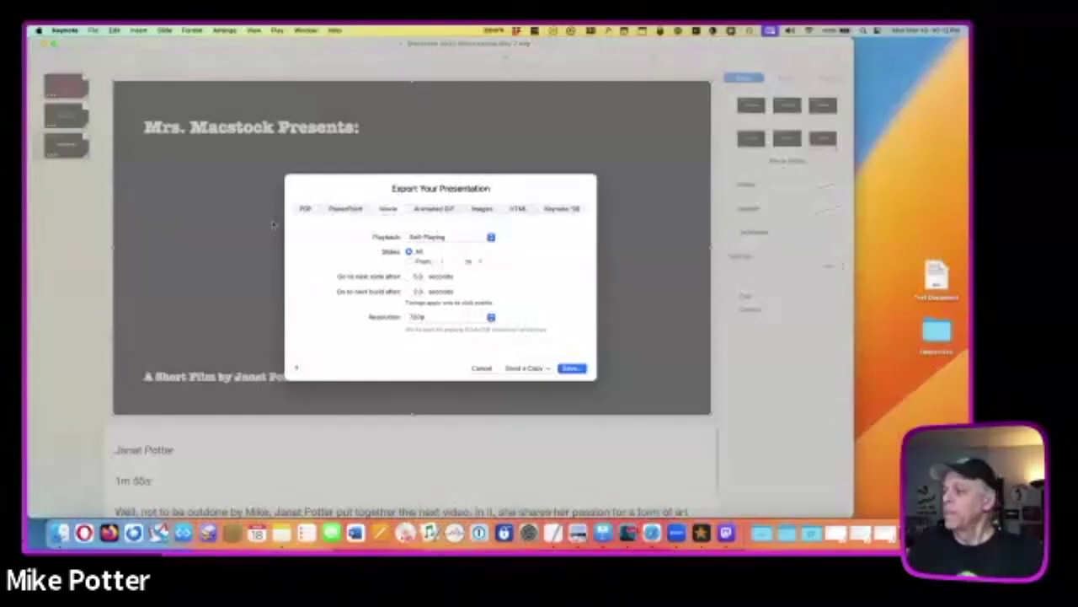
left_click(481, 368)
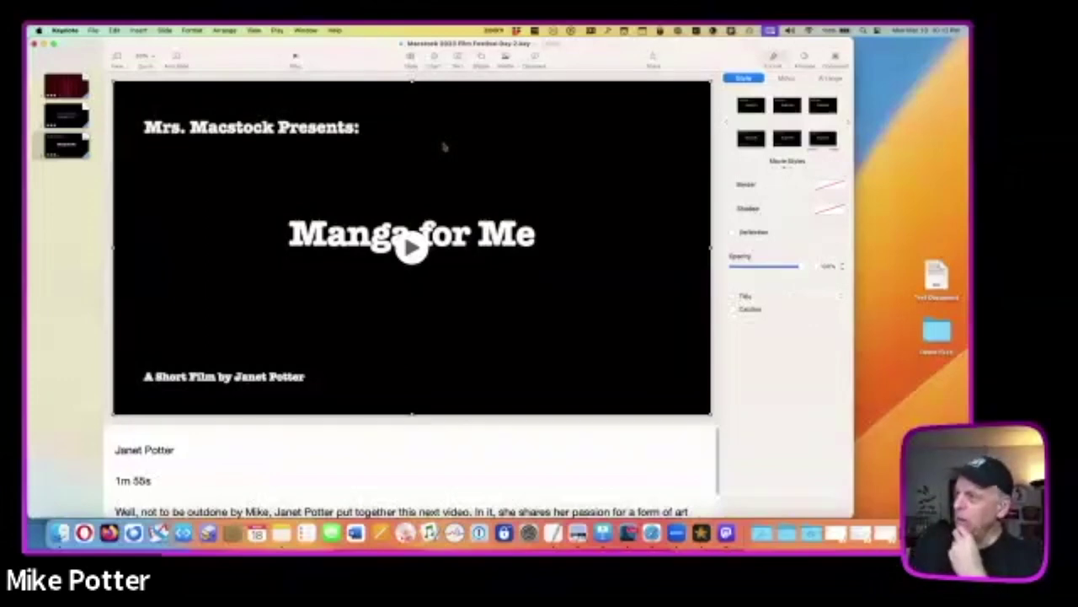
- Shrink the Manga for Me movie from its top-left corner and center it on the slide
left_click(444, 147)
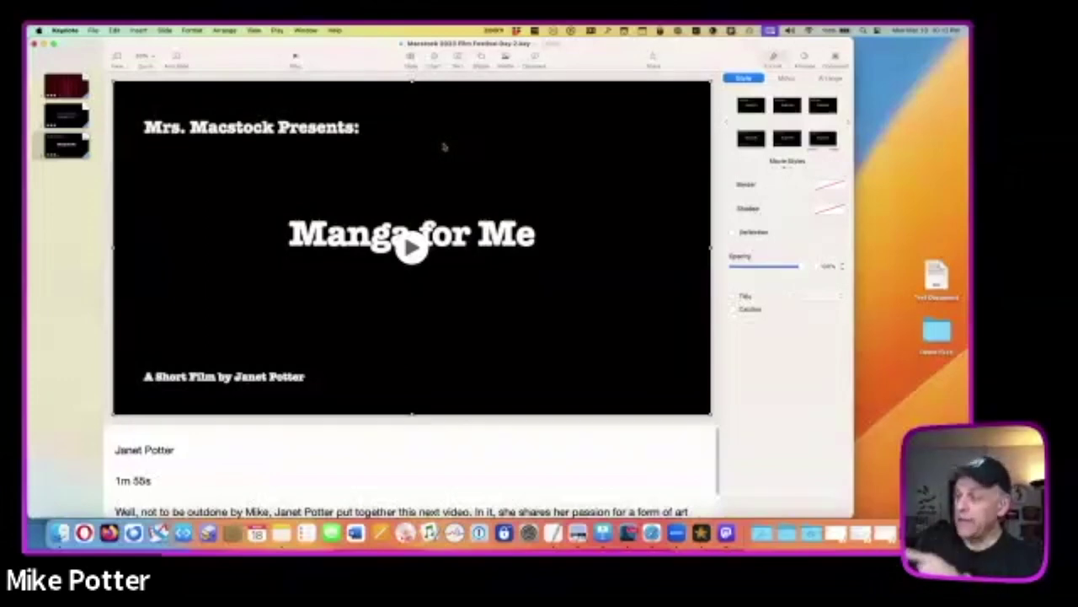
mouse_move(444, 147)
left_mouse_down()
mouse_move(457, 163)
mouse_move(460, 137)
mouse_move(440, 138)
mouse_move(468, 145)
mouse_move(444, 144)
left_mouse_up()
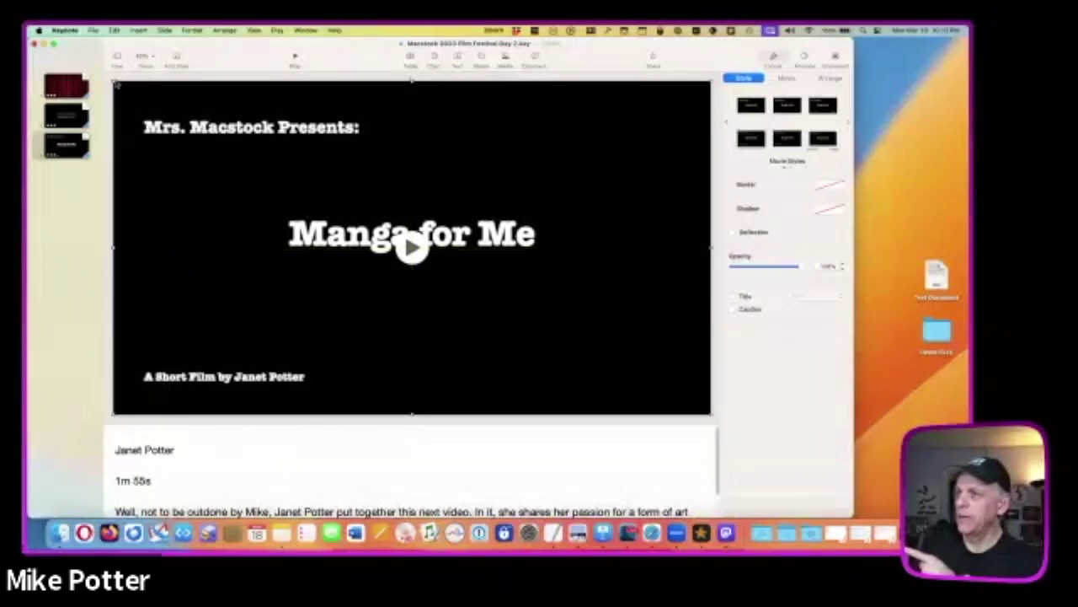
left_click_drag(115, 84, 218, 135)
left_click_drag(423, 180, 386, 145)
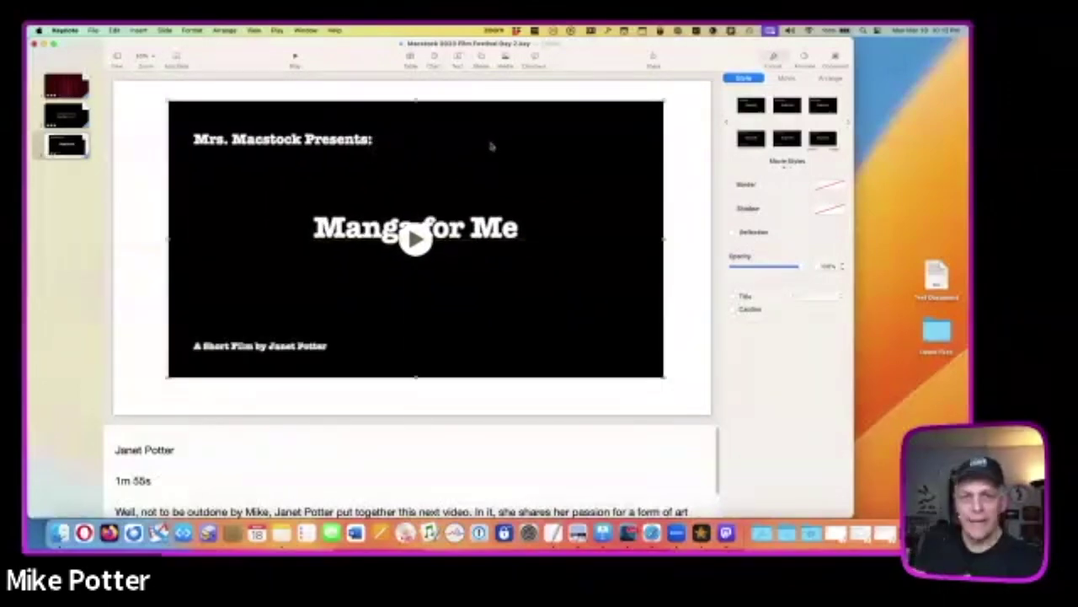